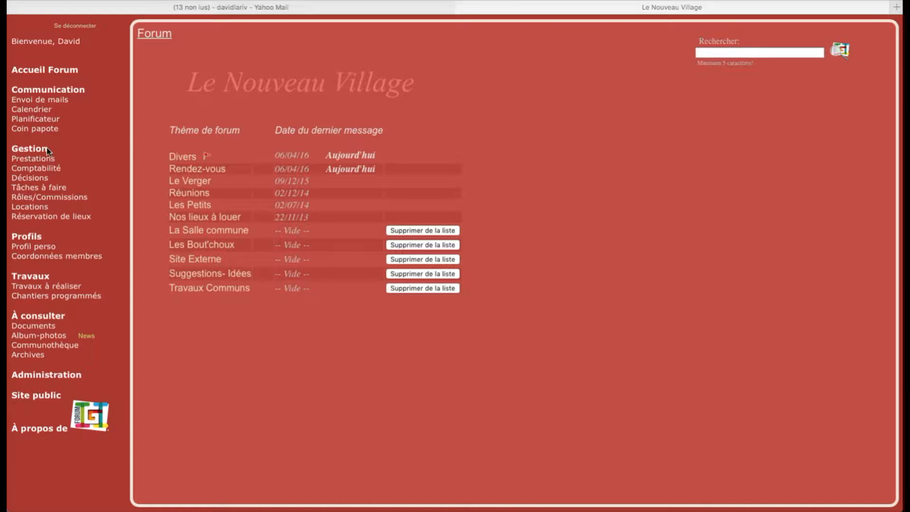
- View the Décisions page and then the Tâches à faire list
left_click(19, 179)
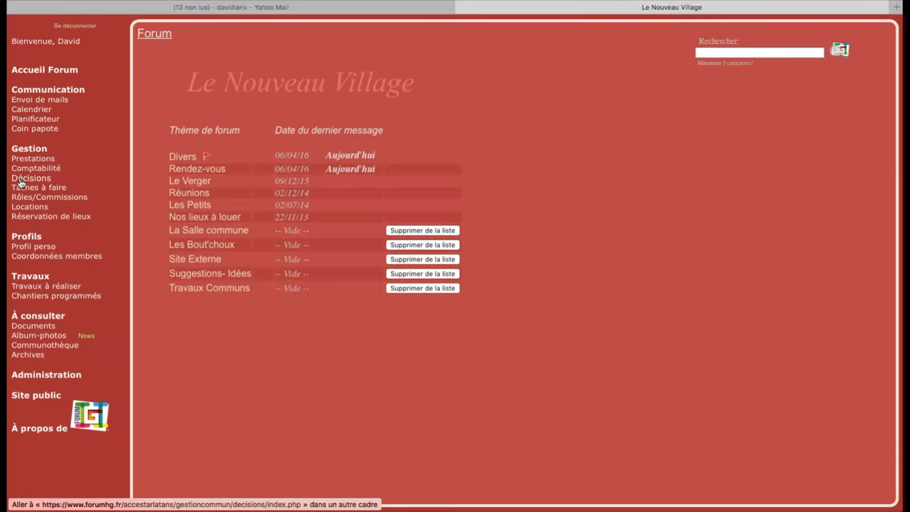
left_click(19, 177)
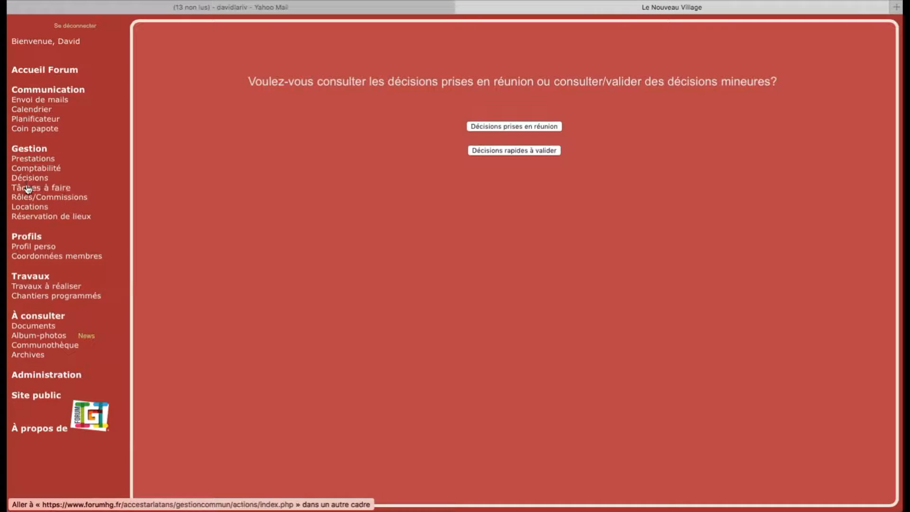
left_click(27, 189)
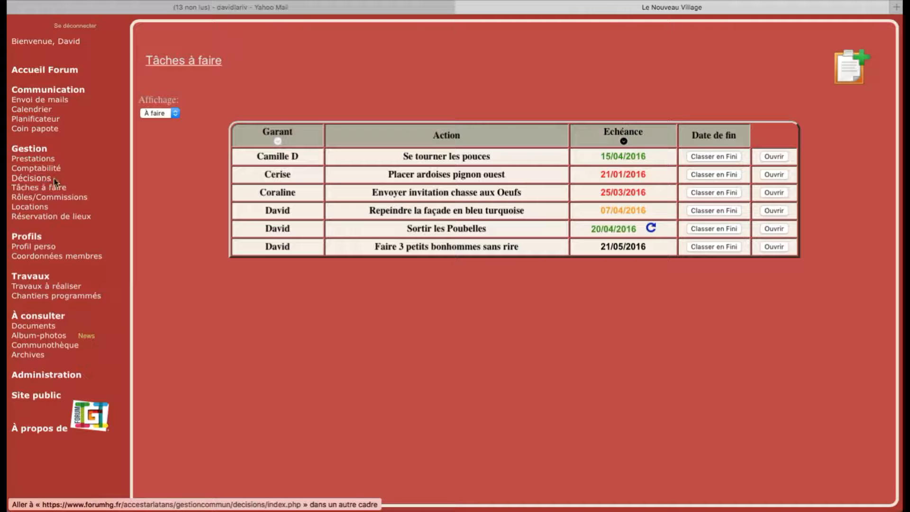
- Open Prestations and scroll through April 2016's planned and worked hours per habitation
left_click(30, 160)
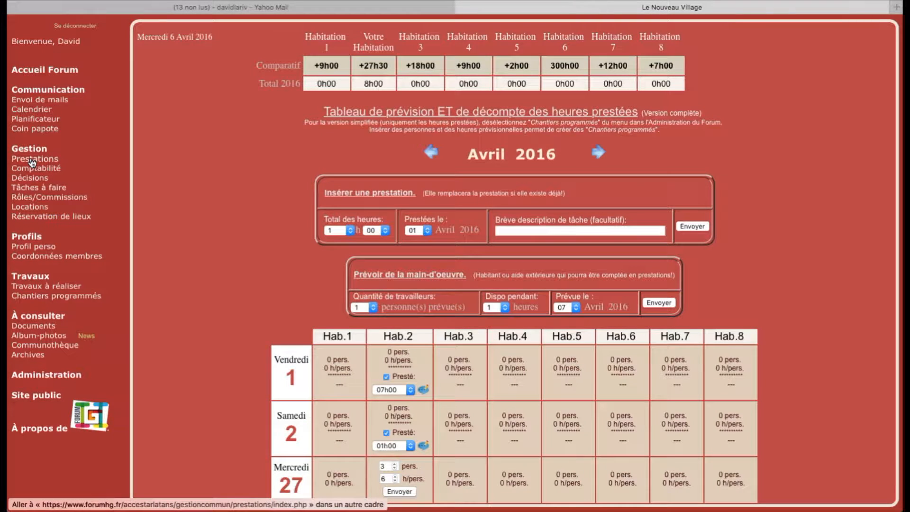
scroll(178, 192, "down", 1)
scroll(178, 191, "down", 1)
scroll(177, 191, "up", 1)
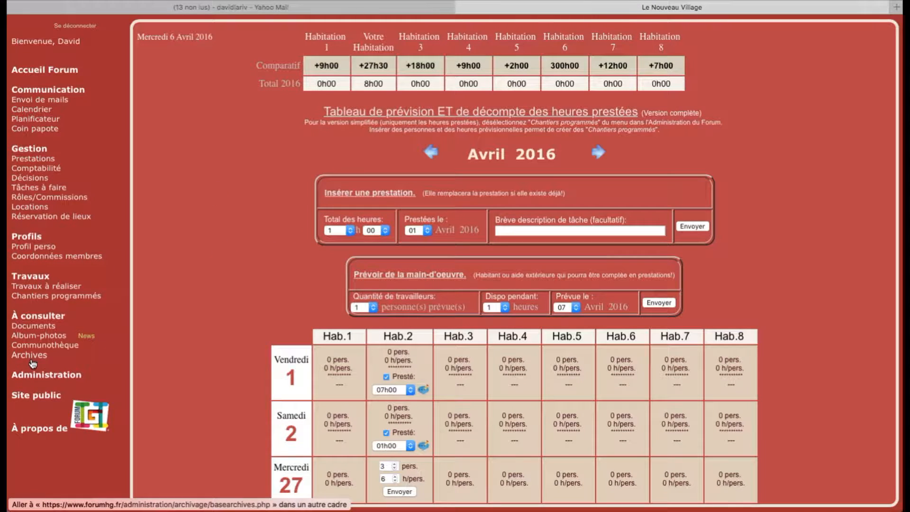
- Uncheck Chantiers programmés under Outils du menu forum in Administration, then return to Prestations
left_click(33, 377)
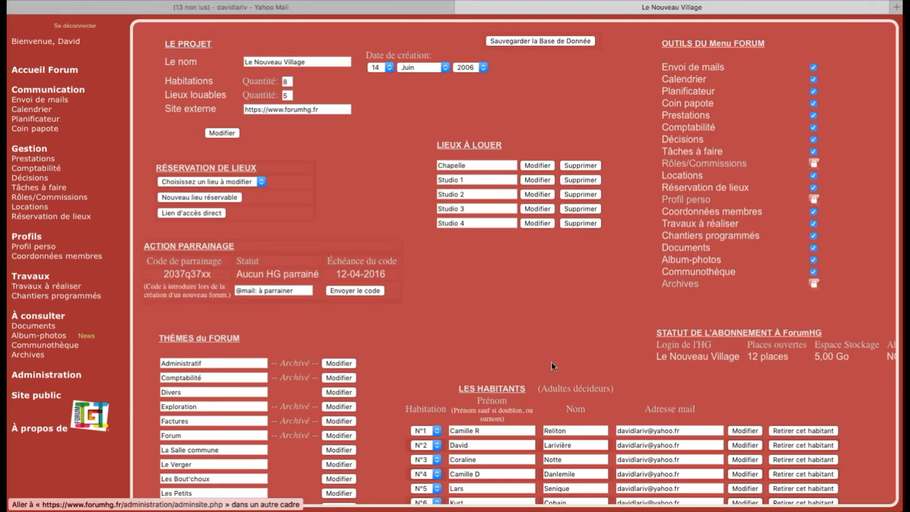
left_click(814, 236)
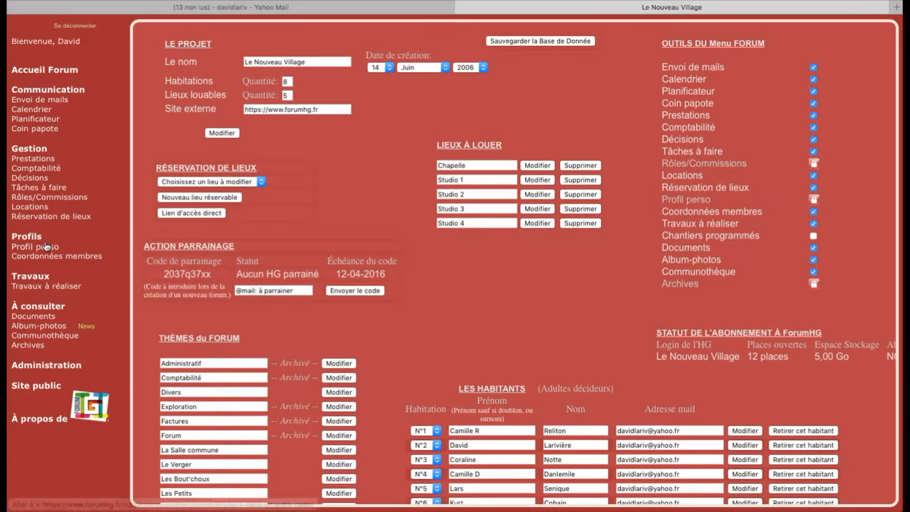
left_click(61, 169)
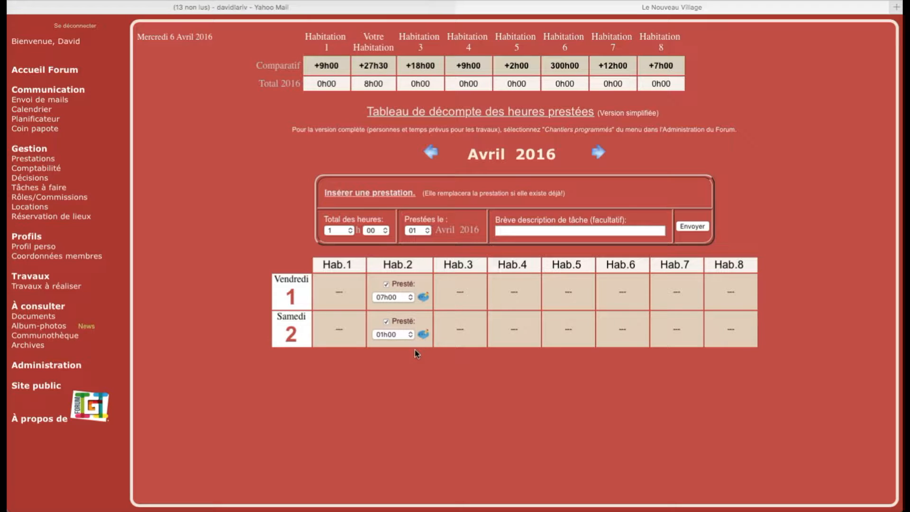
- In Insérer une prestation, set Total des heures to 9 and Prestées le to 02
left_click(334, 231)
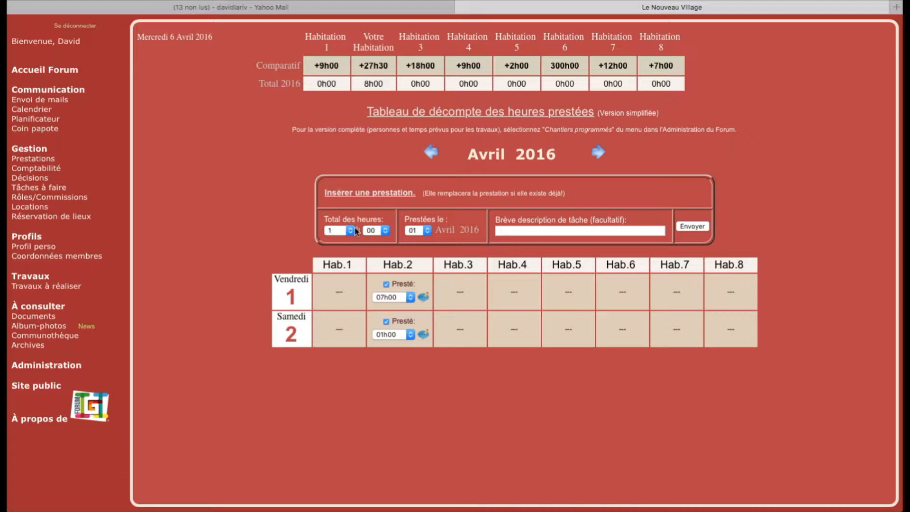
left_click(351, 230)
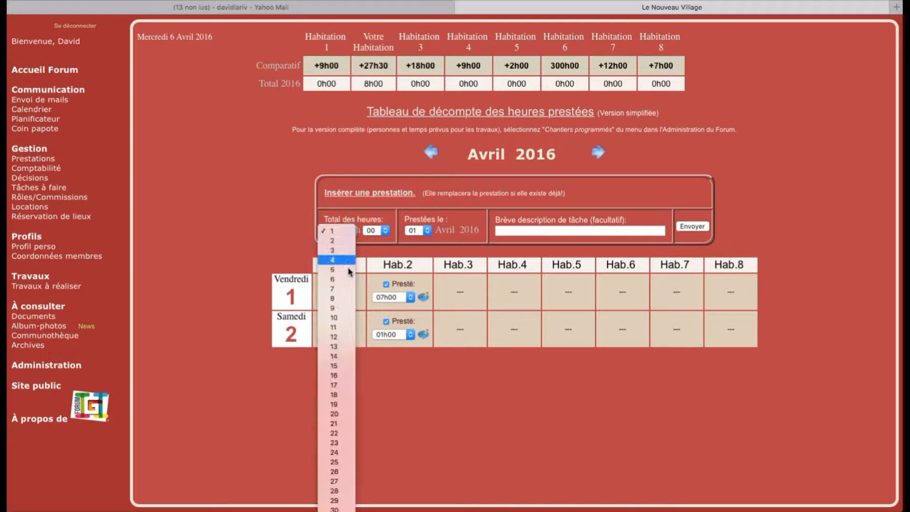
left_click(340, 308)
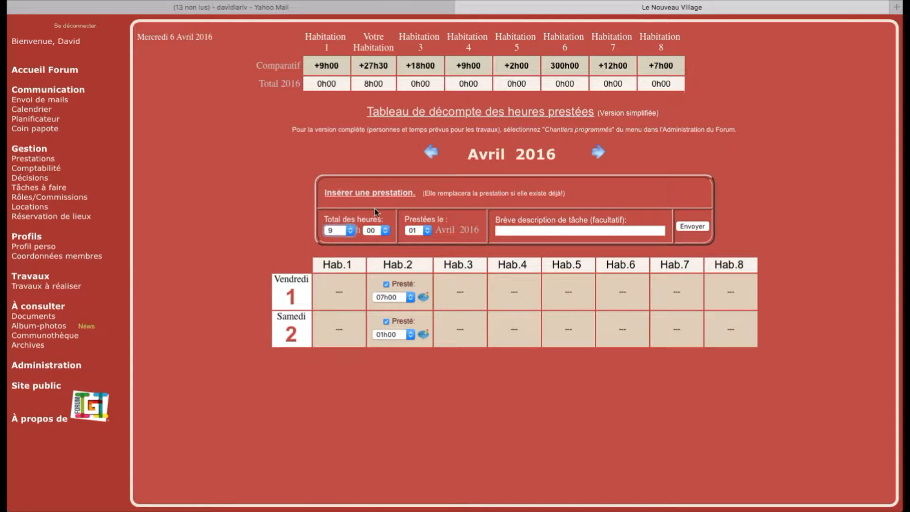
left_click(428, 230)
left_click(416, 241)
- View Mars 2016, open and close the Prestées le day list unchanged, then return to Avril 2016
left_click(431, 152)
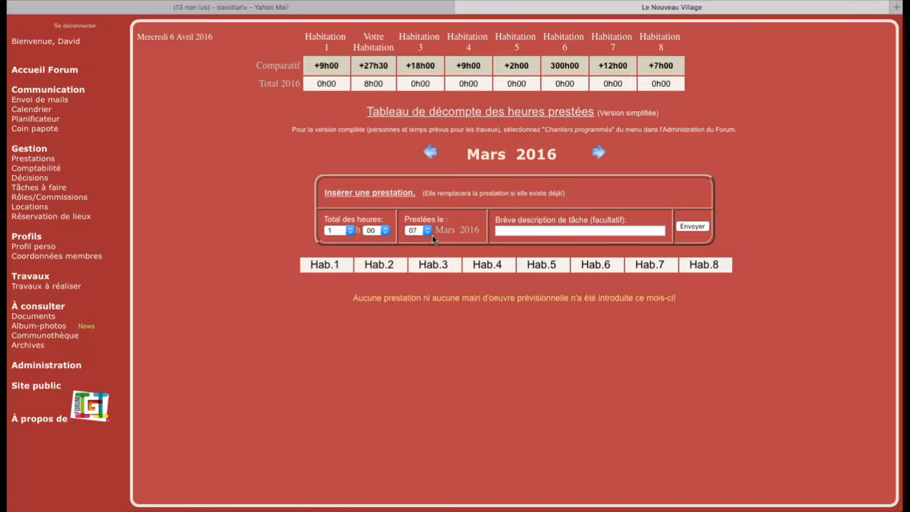
left_click(427, 231)
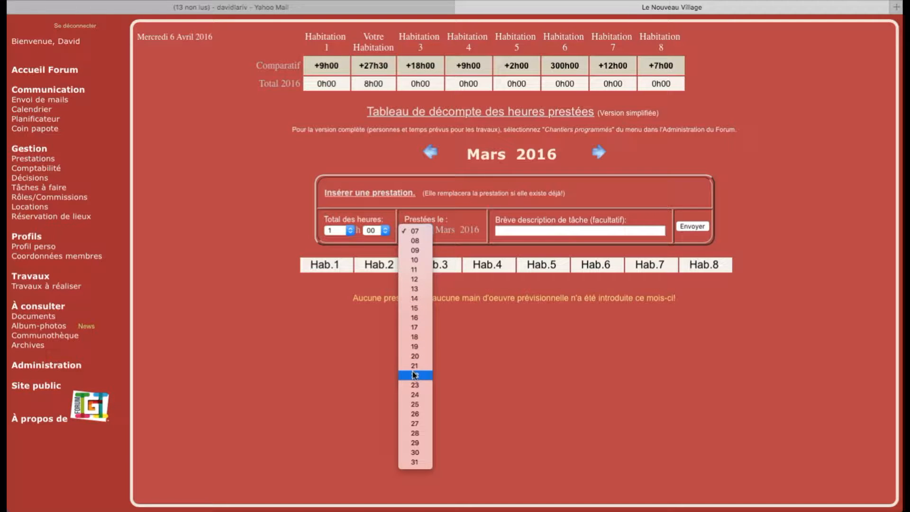
left_click(416, 231)
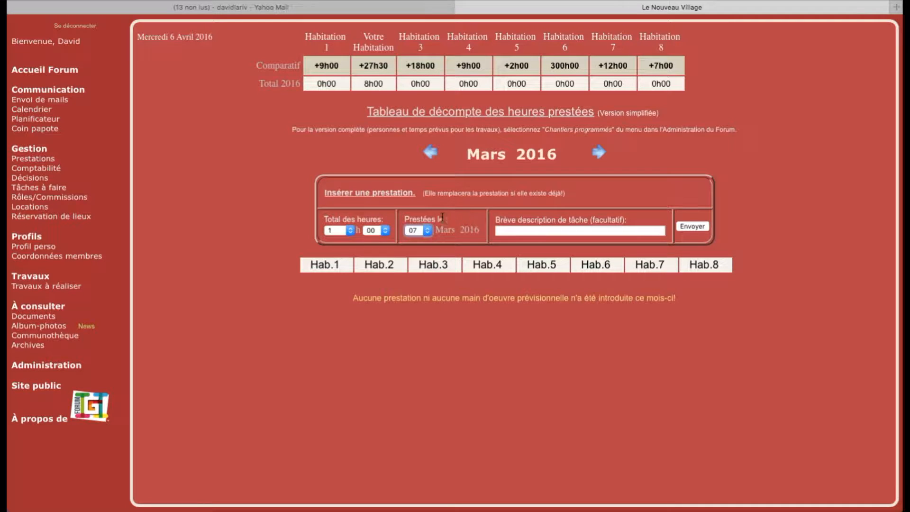
left_click(429, 231)
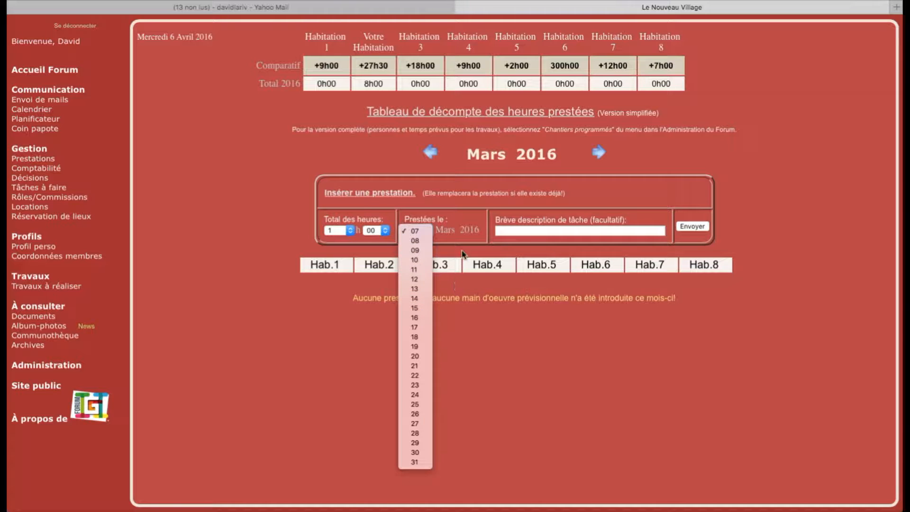
left_click(465, 225)
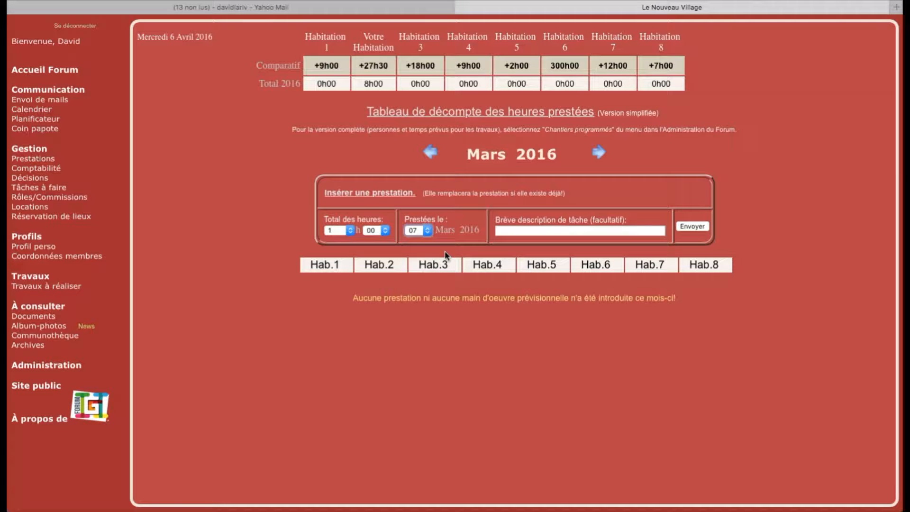
left_click(429, 232)
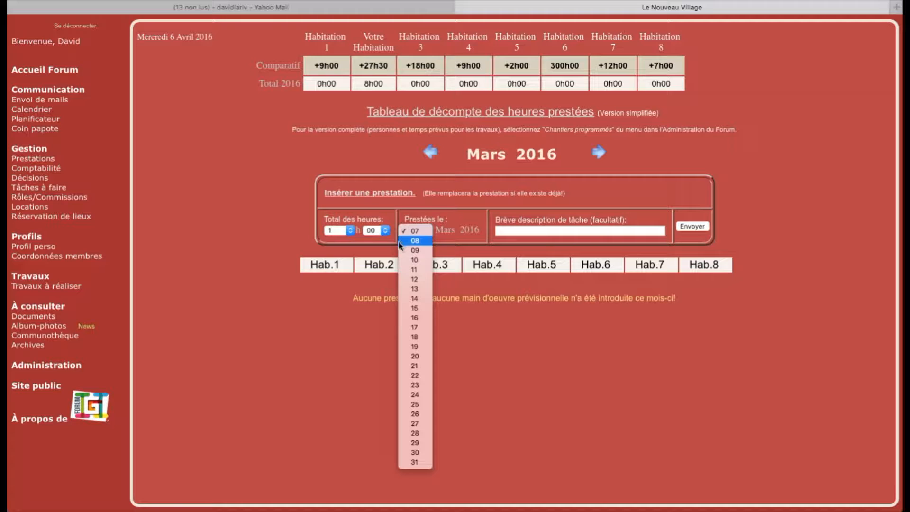
left_click(454, 217)
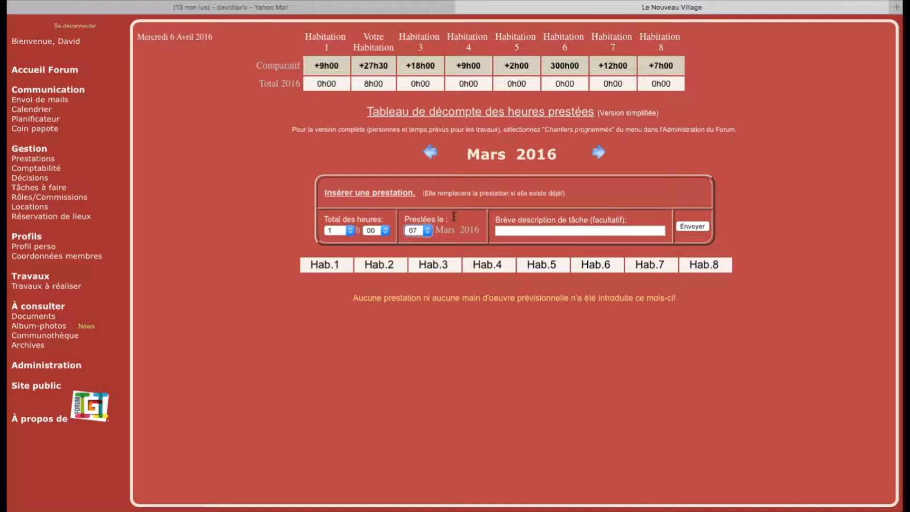
left_click(428, 231)
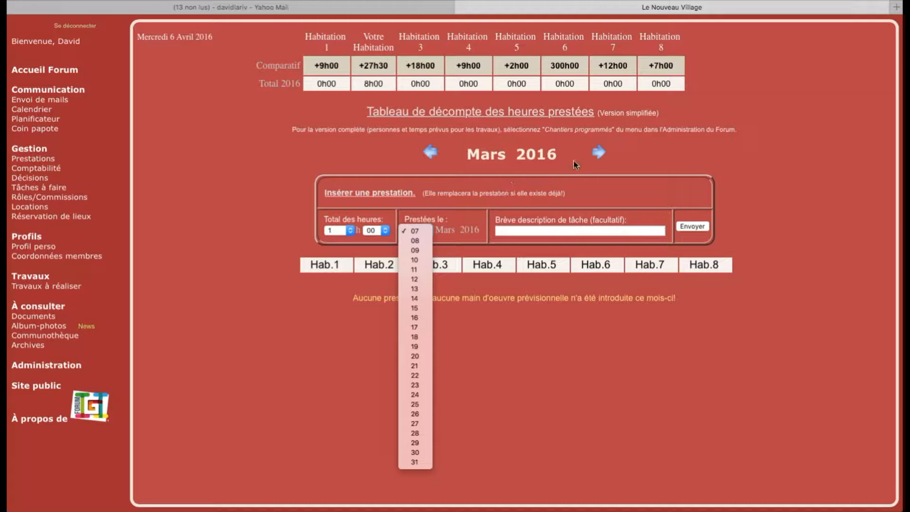
left_click(597, 152)
left_click(598, 152)
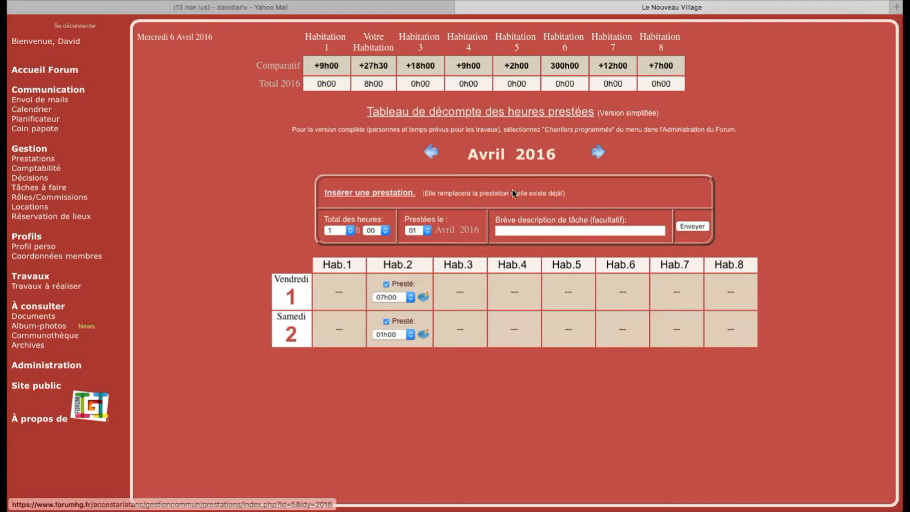
- Submit a prestation dated day 04 with the description 'Sortir les poules'
left_click(420, 236)
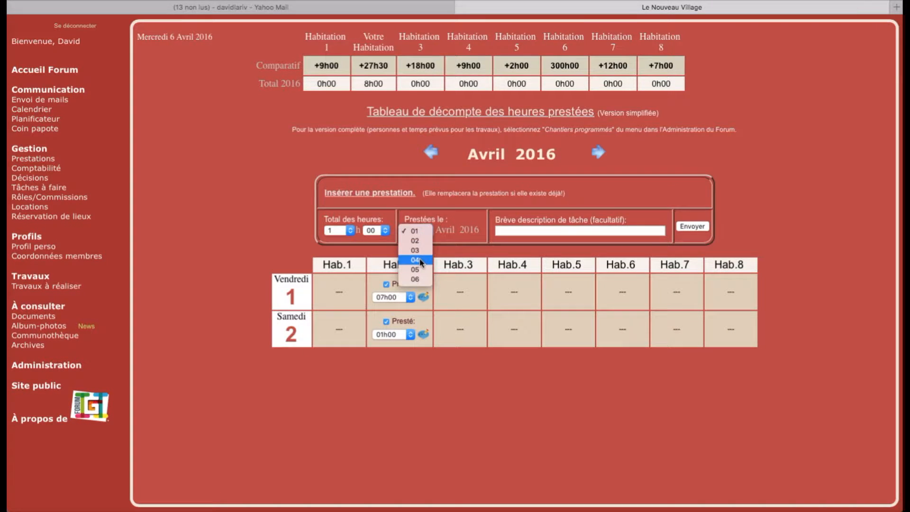
left_click(419, 260)
left_click(532, 230)
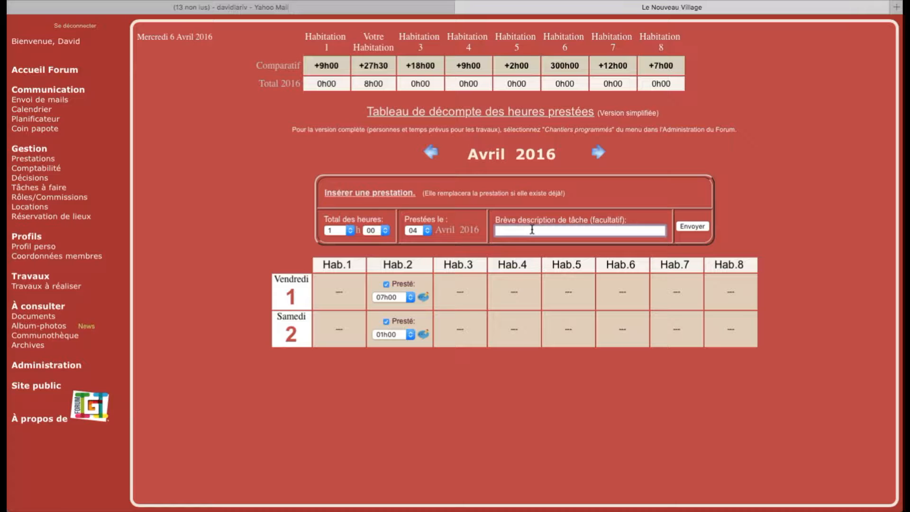
type("Sortir les poules")
left_click(698, 233)
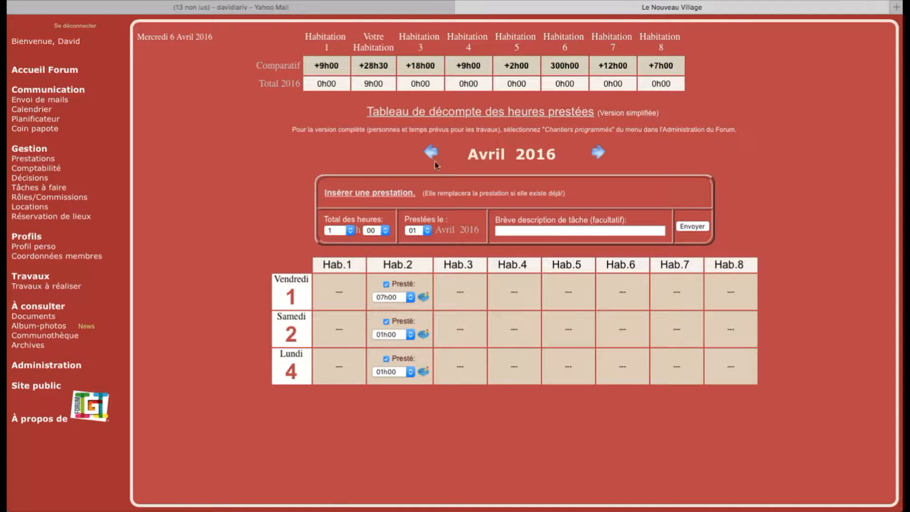
- Uncheck Presté for Hab.2's Saturday 2 hours, then view and close that day's task description
left_click_drag(360, 65, 384, 66)
left_click(385, 322)
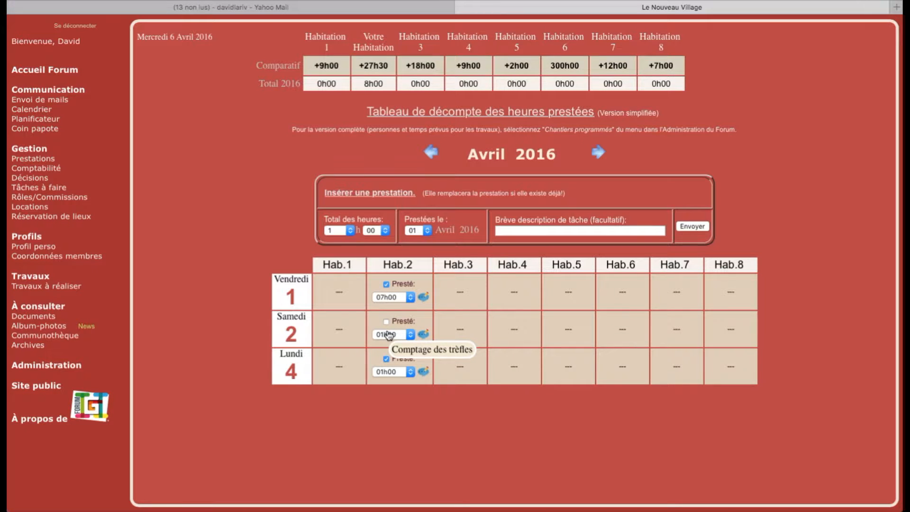
left_click(424, 335)
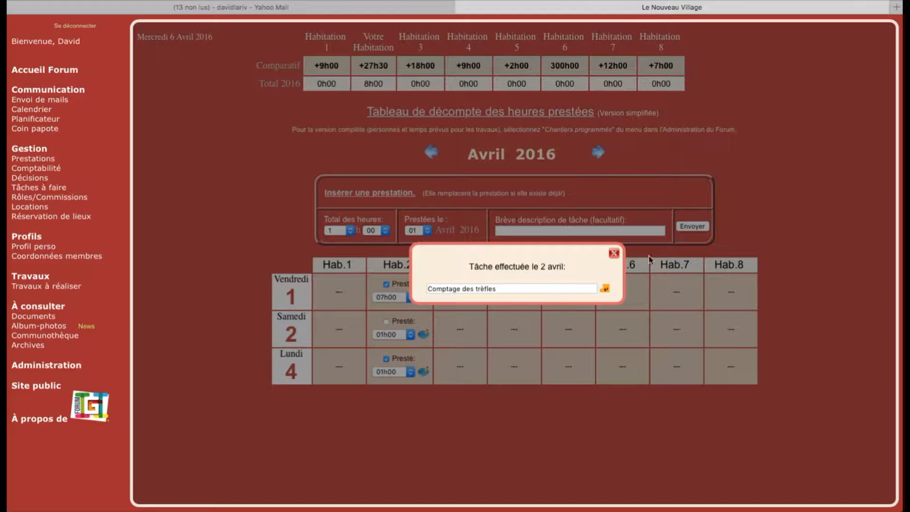
left_click(614, 253)
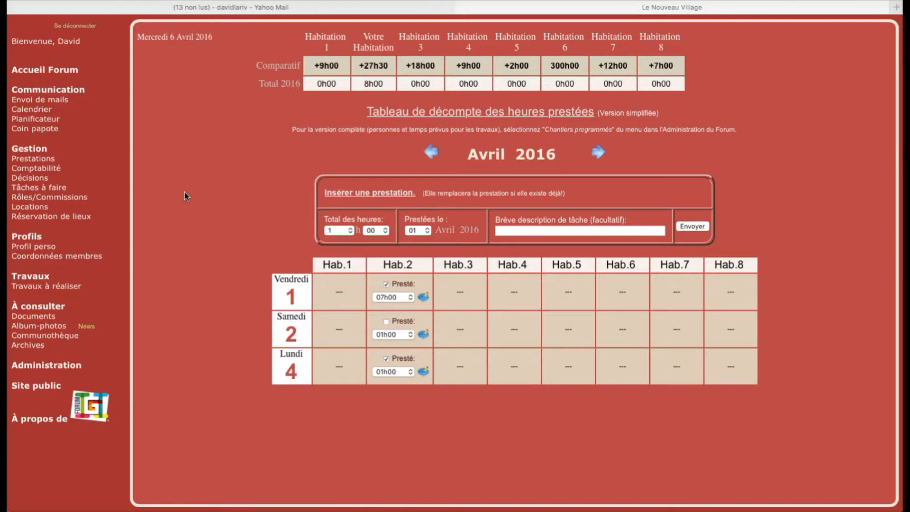
- Browse Comptabilité's 2015 operations, accounts, categories, projects and chart/export views, ending on operations
left_click(48, 170)
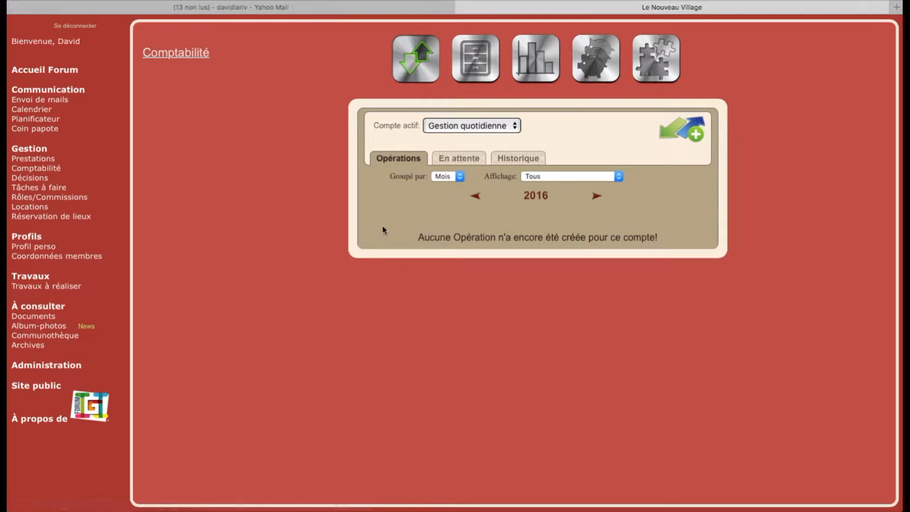
left_click(476, 198)
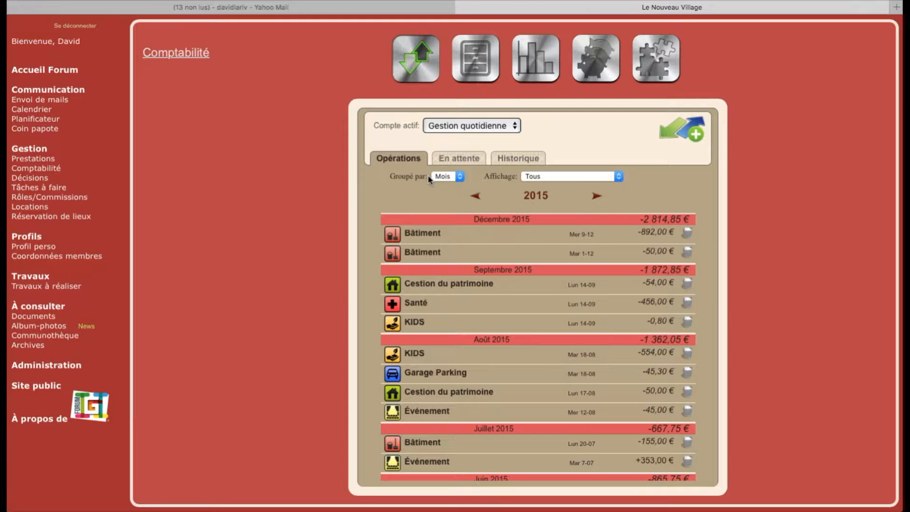
left_click(596, 71)
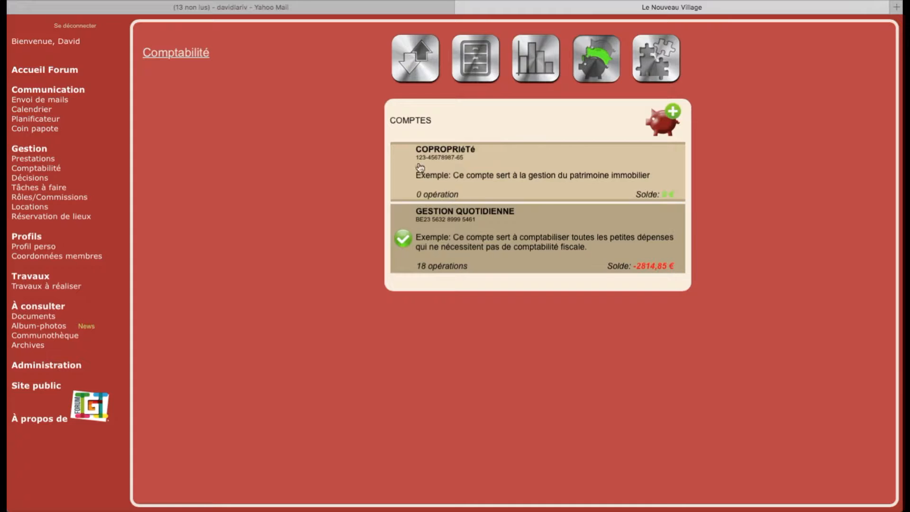
left_click(426, 65)
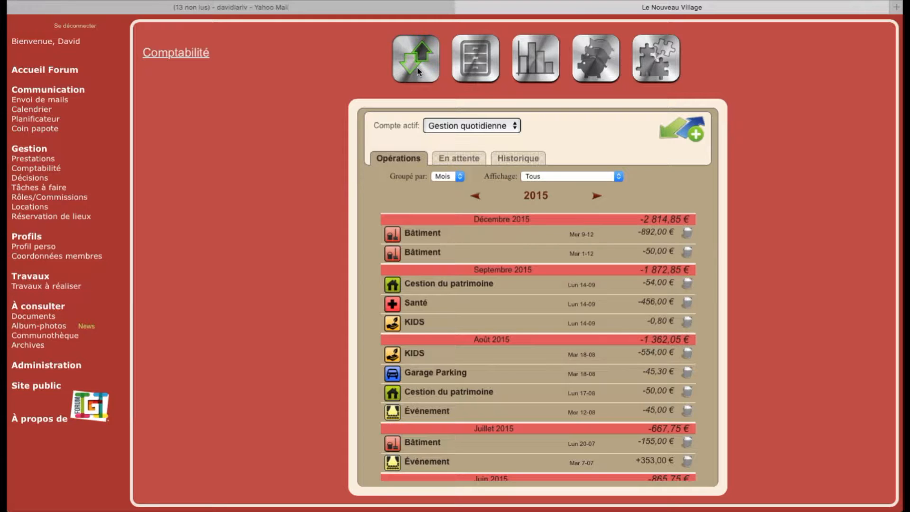
left_click(474, 69)
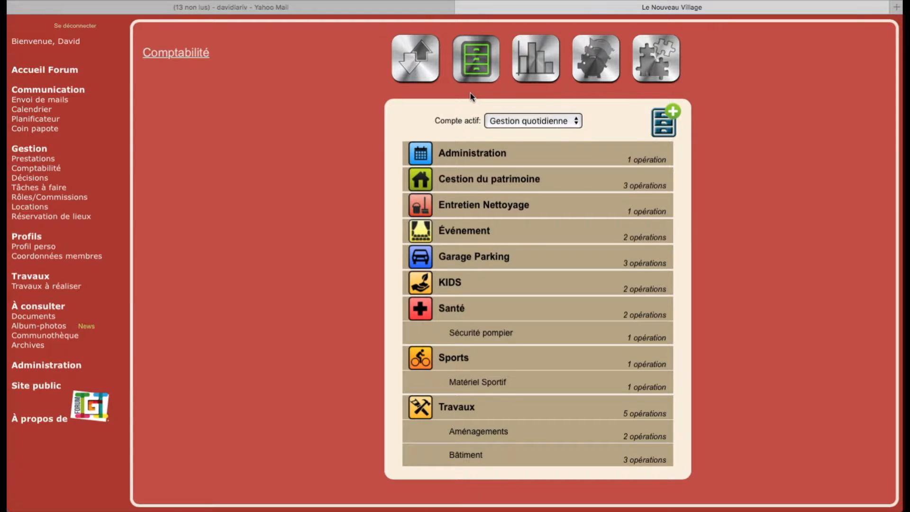
left_click(650, 70)
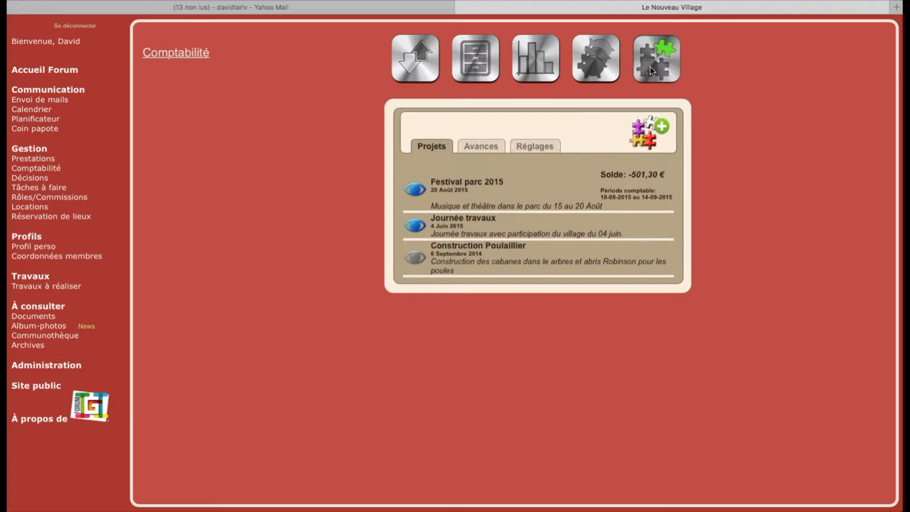
left_click(587, 68)
left_click(401, 66)
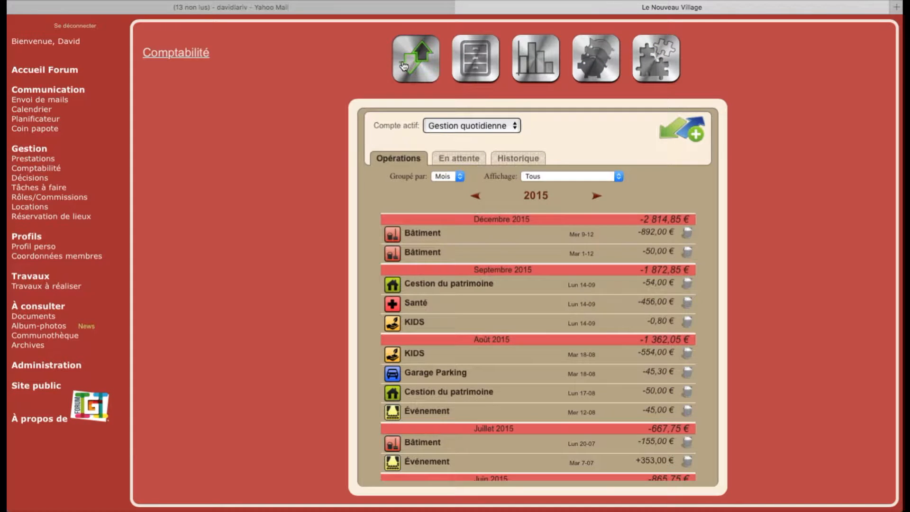
left_click(549, 59)
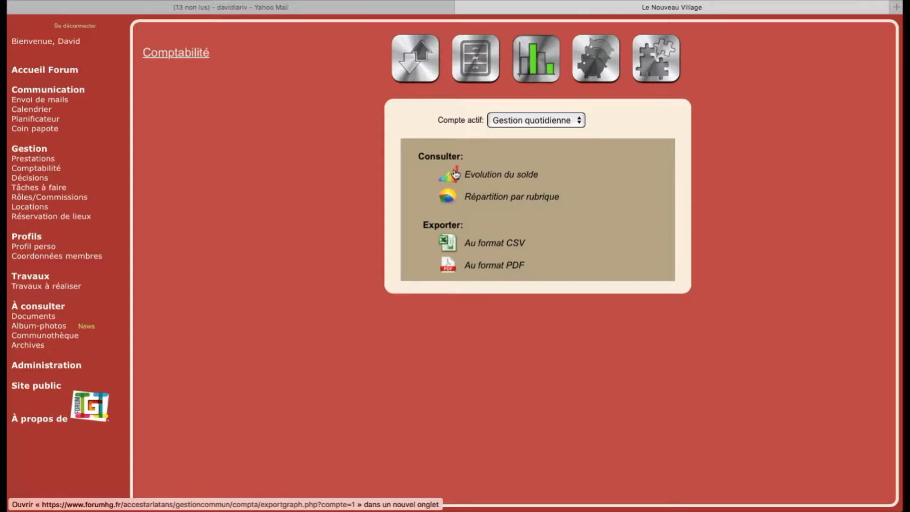
left_click(423, 69)
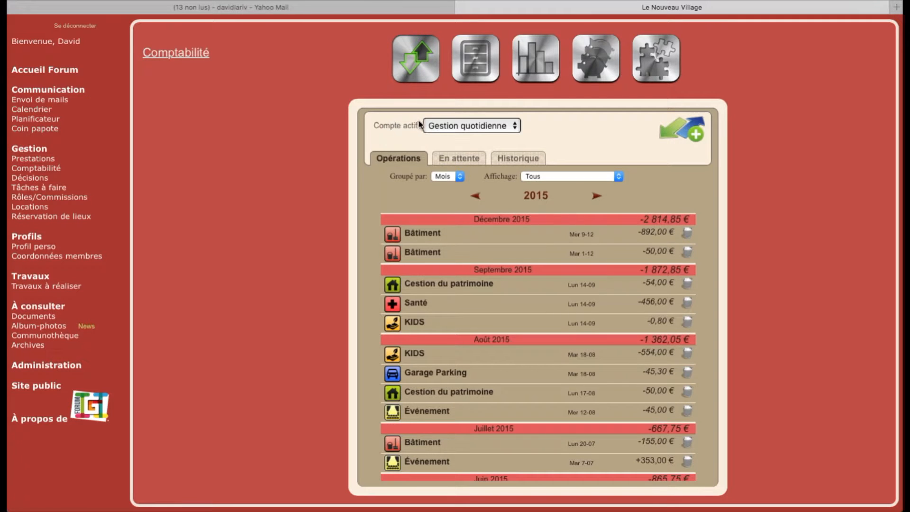
- Set Compte actif to Copropriété, briefly back to Gestion quotidienne, then Copropriété again
left_click(436, 126)
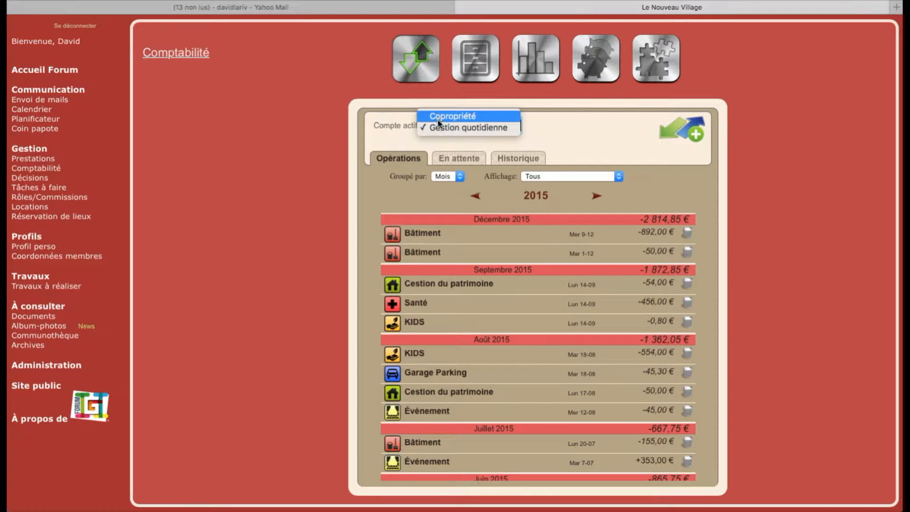
left_click(438, 117)
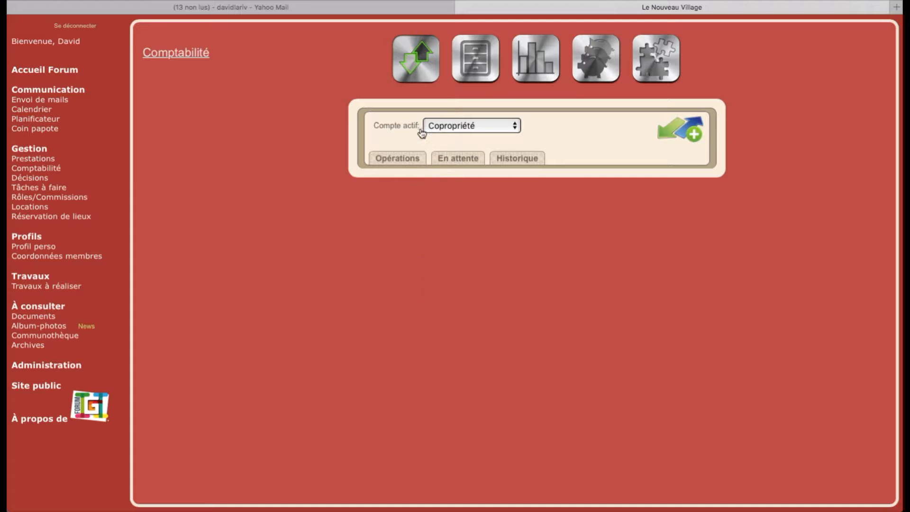
left_click(459, 125)
left_click(459, 139)
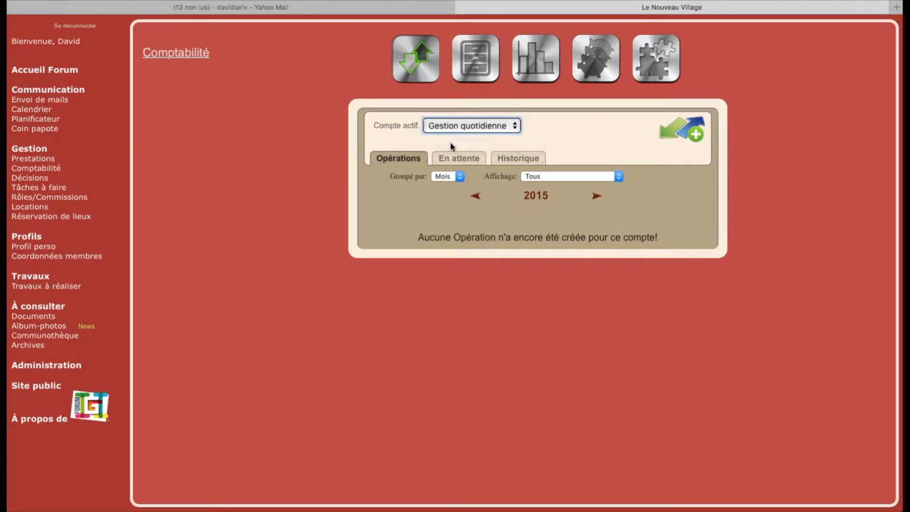
left_click(458, 126)
left_click(458, 118)
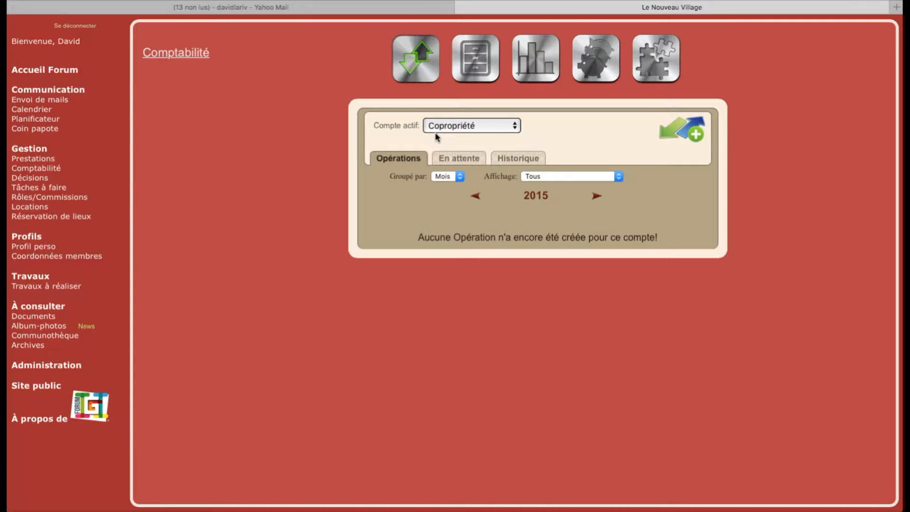
- Return to Comptabilité with Compte actif set to Gestion quotidienne and the year 2015
left_click(31, 110)
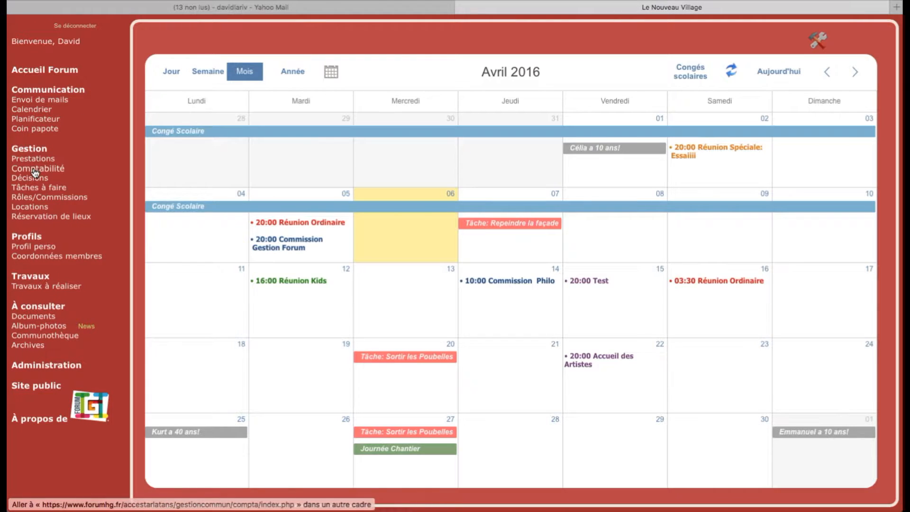
left_click(36, 169)
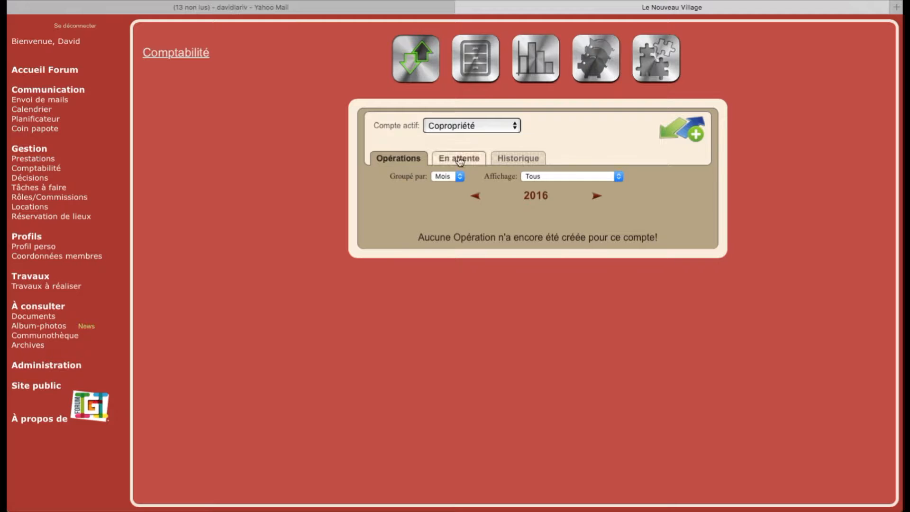
left_click(570, 136)
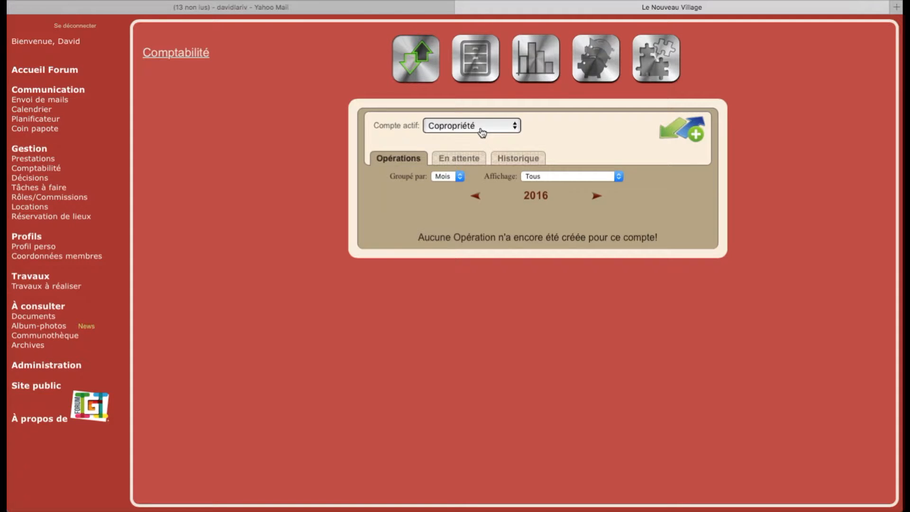
left_click(498, 130)
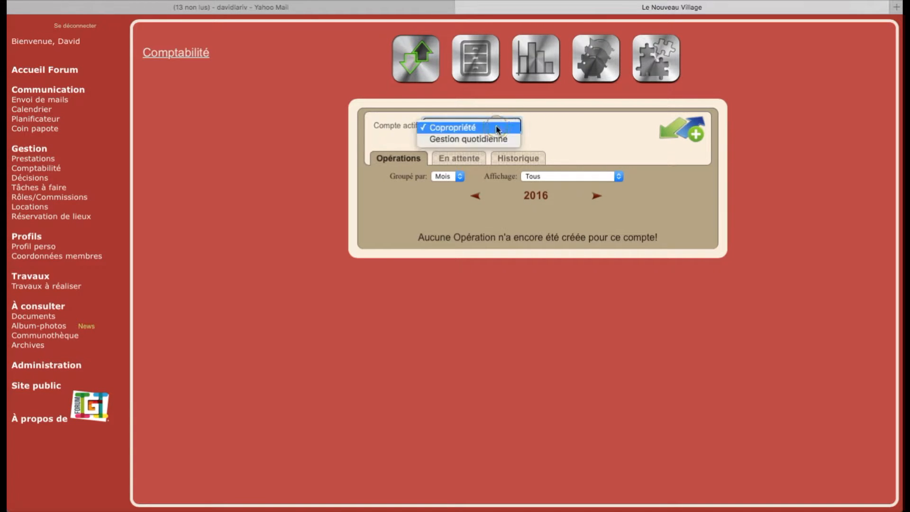
left_click(491, 138)
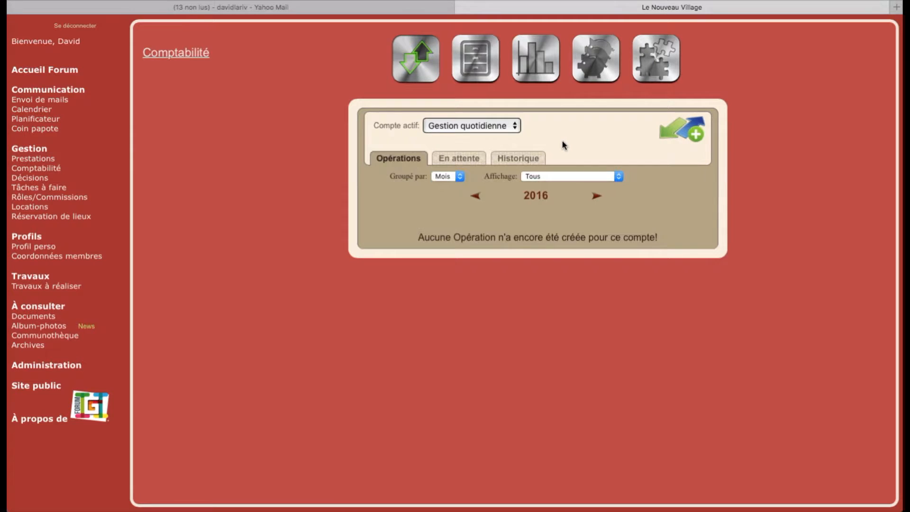
left_click(475, 196)
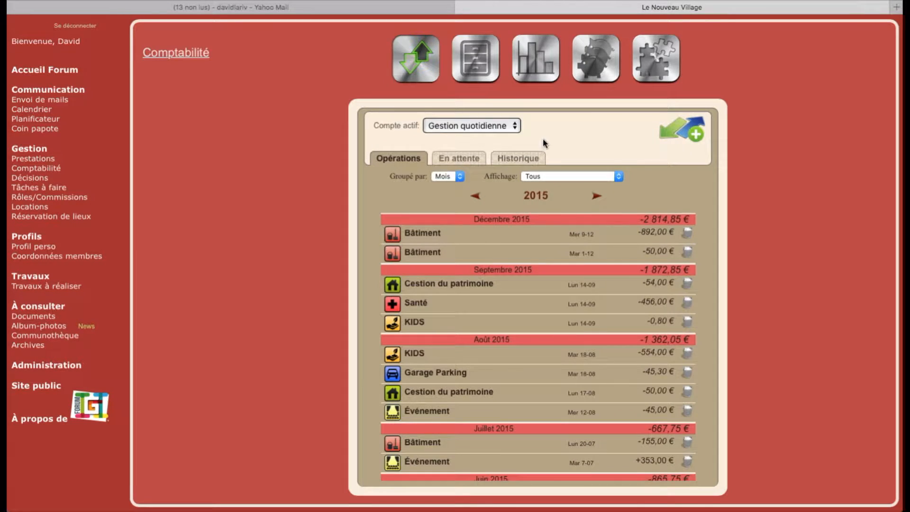
- Expand the Bâtiment, Cestion du patrimoine, KIDS, Garage Parking and Événement operations, then show categories
left_click(397, 238)
left_click(394, 268)
left_click(397, 299)
left_click(401, 368)
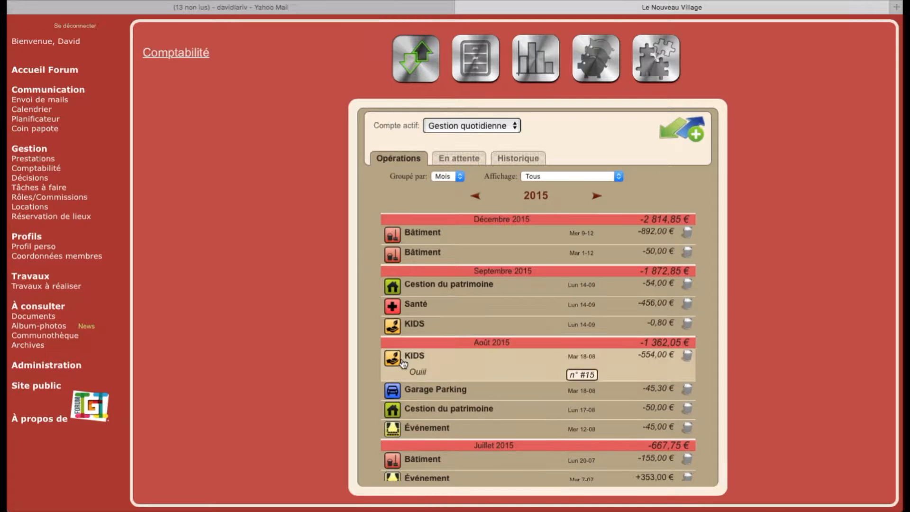
left_click(413, 386)
left_click(413, 406)
left_click(415, 426)
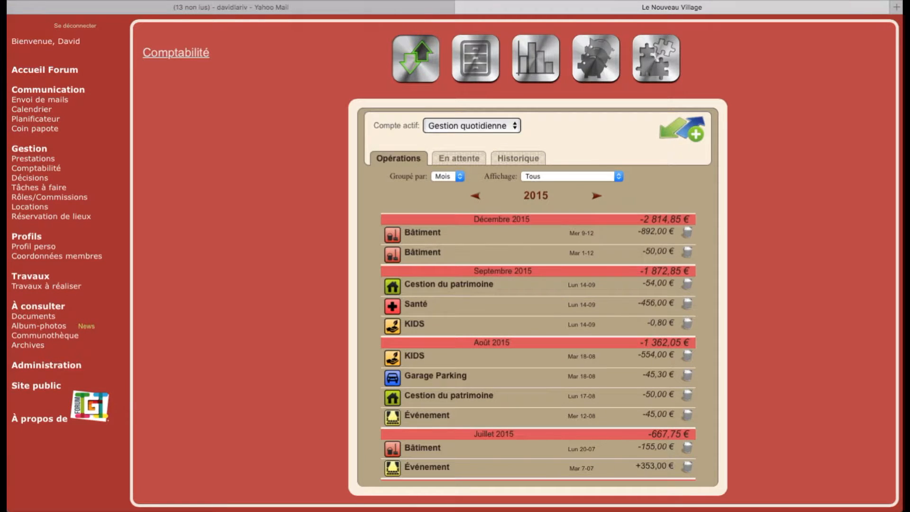
left_click(871, 1)
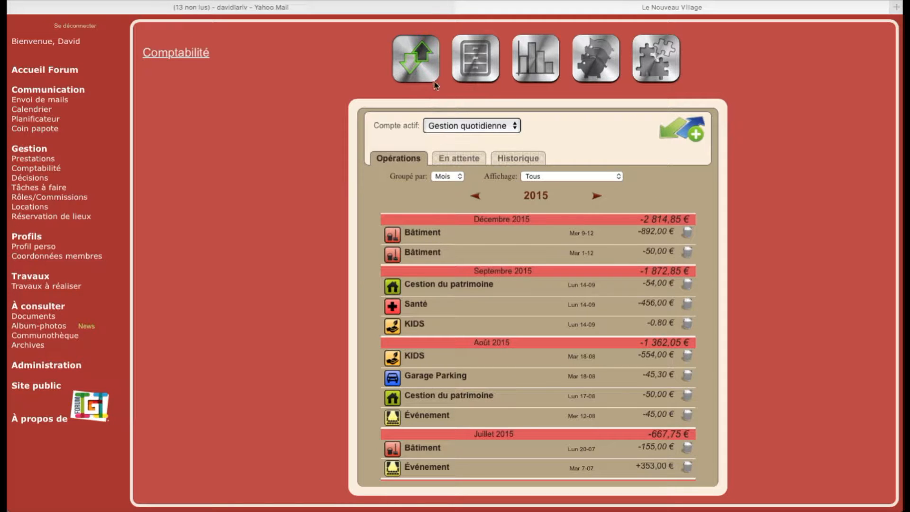
left_click(476, 57)
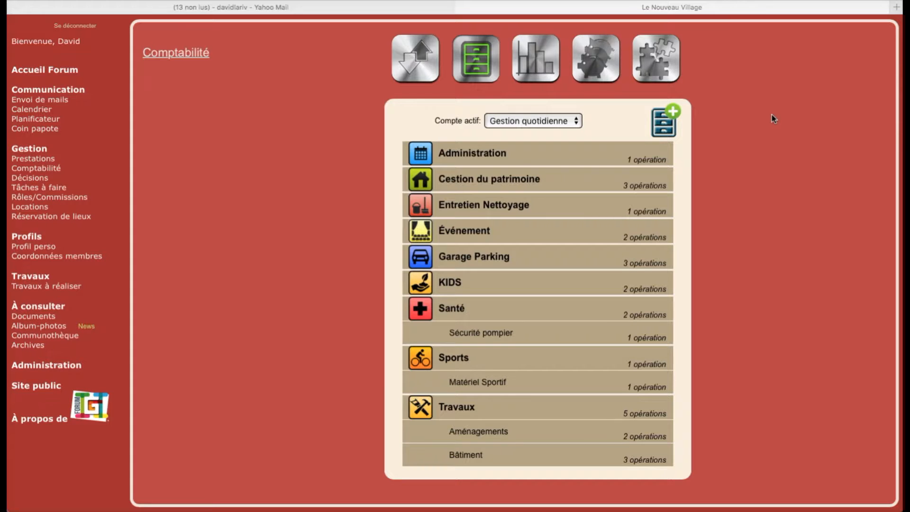
- Switch categories to Copropriété and back to Gestion quotidienne, then open Créer une nouvelle rubrique
left_click(545, 121)
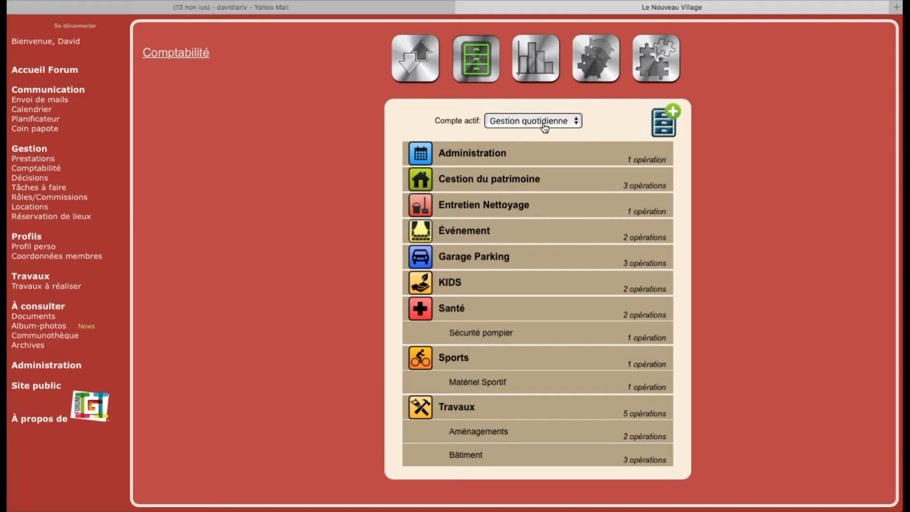
left_click(545, 113)
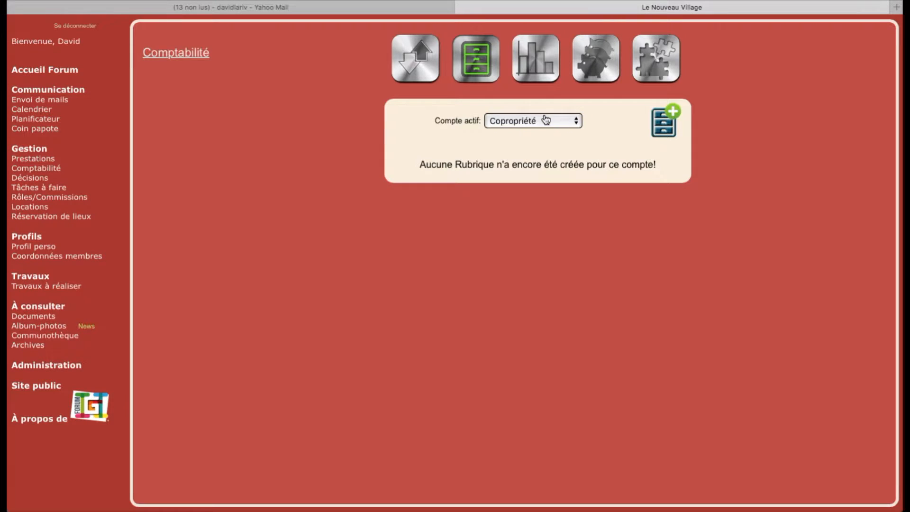
left_click(545, 122)
left_click(538, 130)
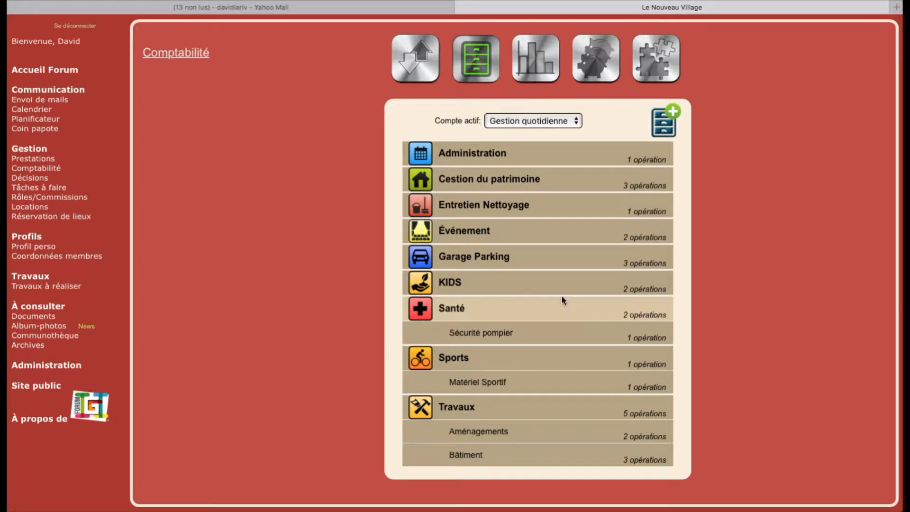
left_click(665, 121)
- Create the category 'Voyages' as Rubrique principale, Dépense, with a briefcase icon
left_click(522, 149)
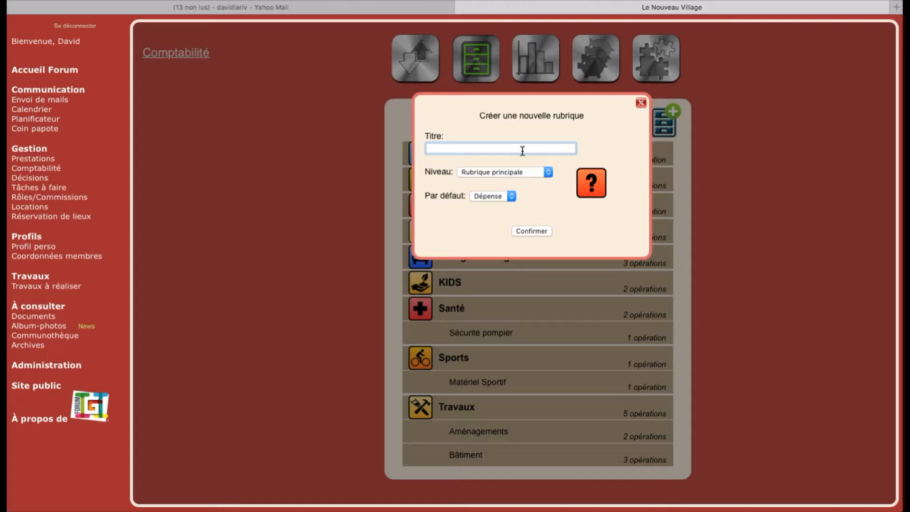
type("Voyages")
left_click(536, 176)
left_click(518, 174)
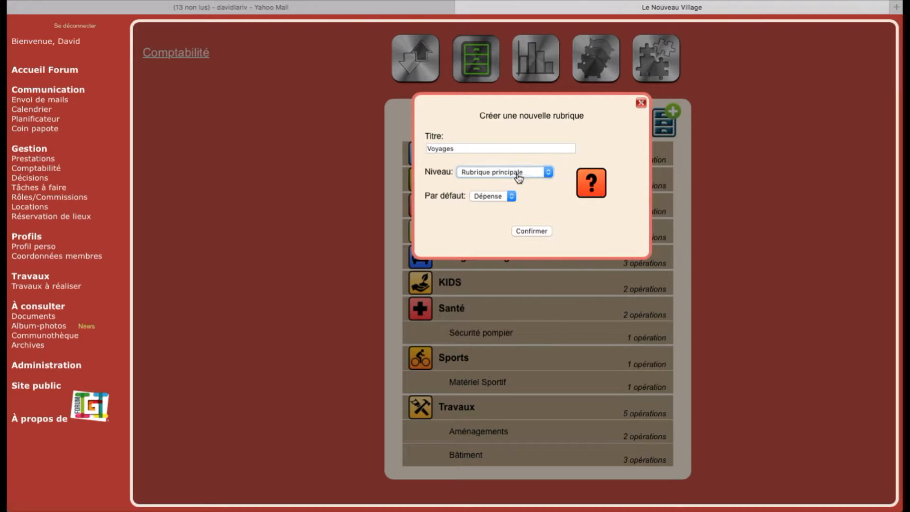
left_click(500, 198)
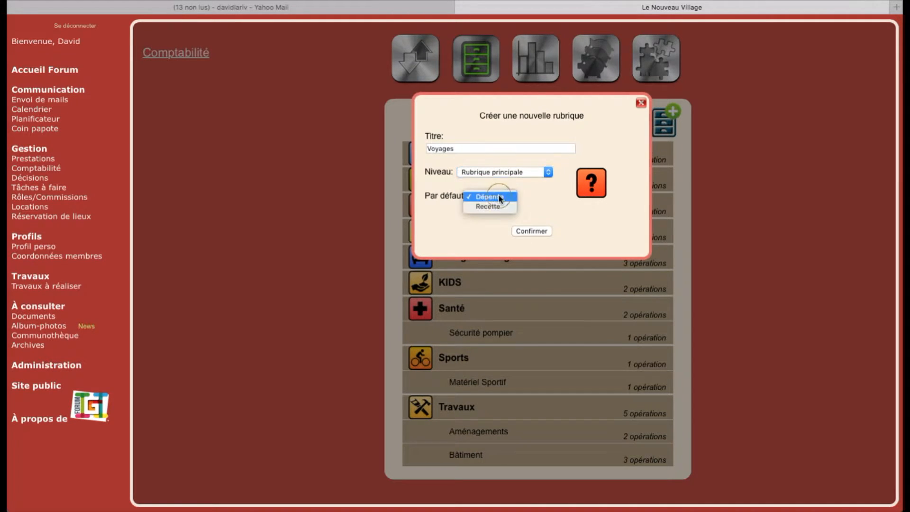
left_click(500, 198)
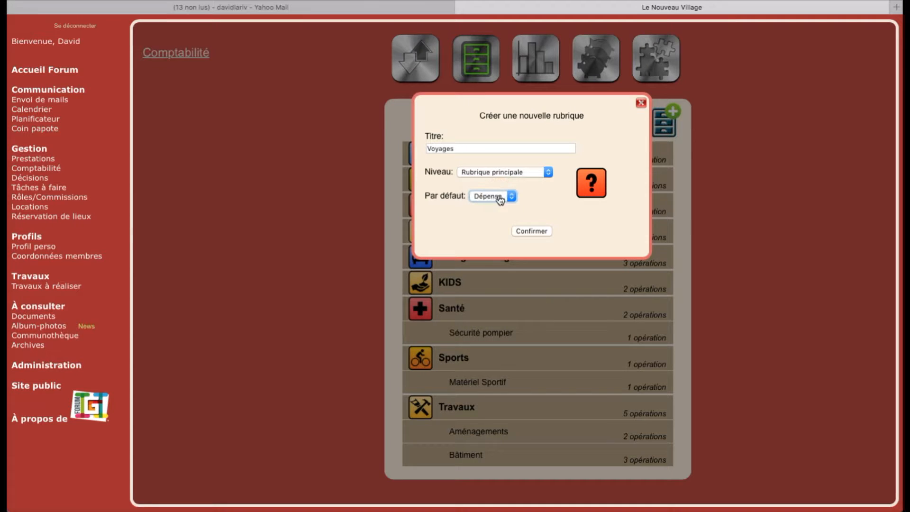
left_click(595, 189)
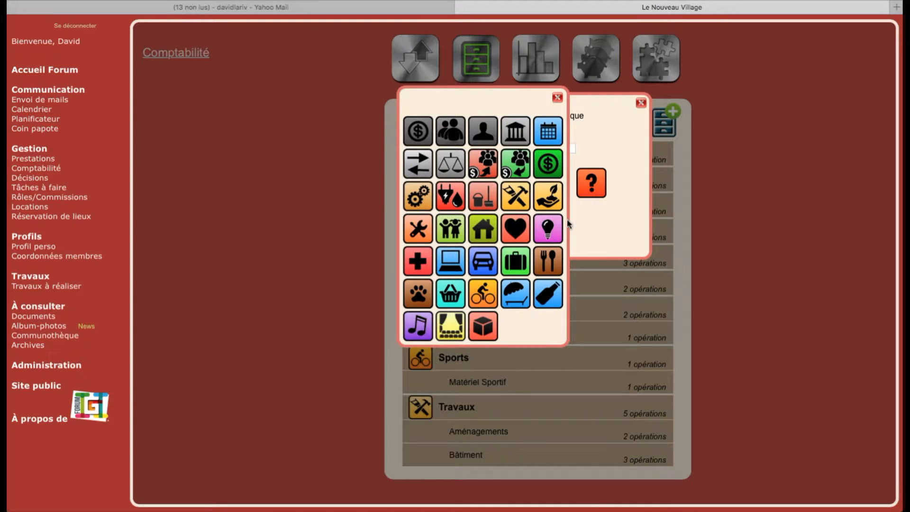
left_click(515, 260)
left_click(521, 231)
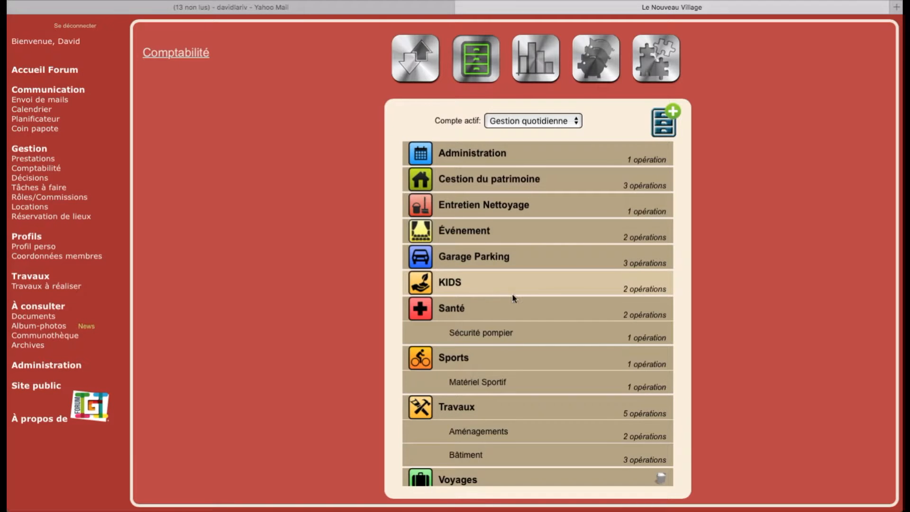
- Scroll to the new Voyages category, open its edit form and close it unchanged
scroll(512, 293, "down", 1)
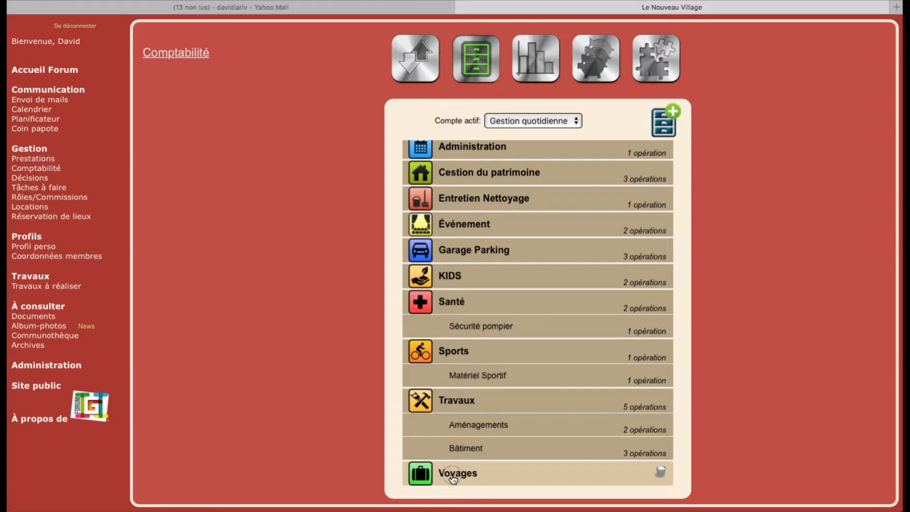
left_click(453, 480)
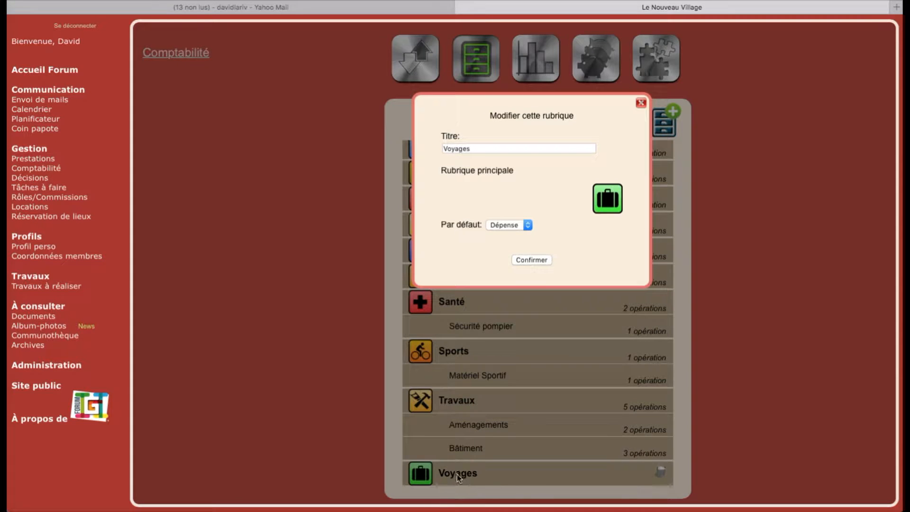
left_click(641, 103)
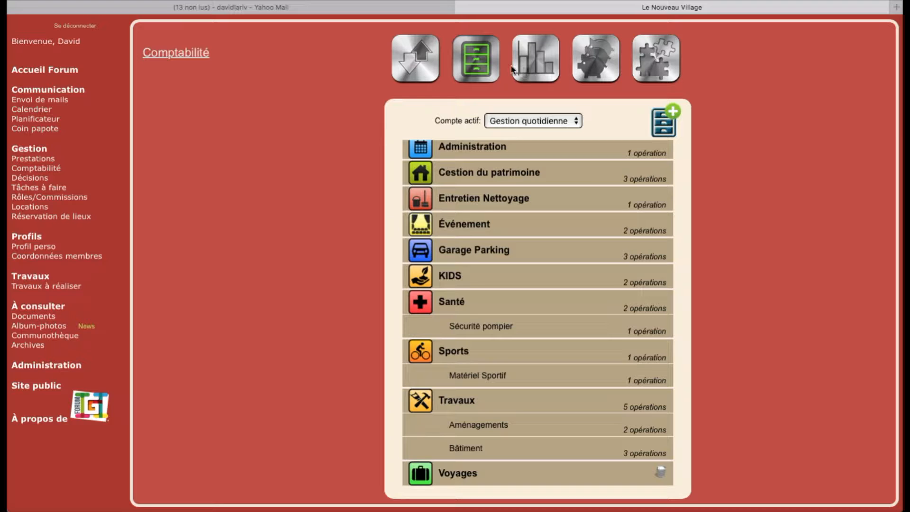
- Open the COMPTES list showing Copropriété (0 operations) and Gestion quotidienne (-2814,85 €)
left_click(535, 68)
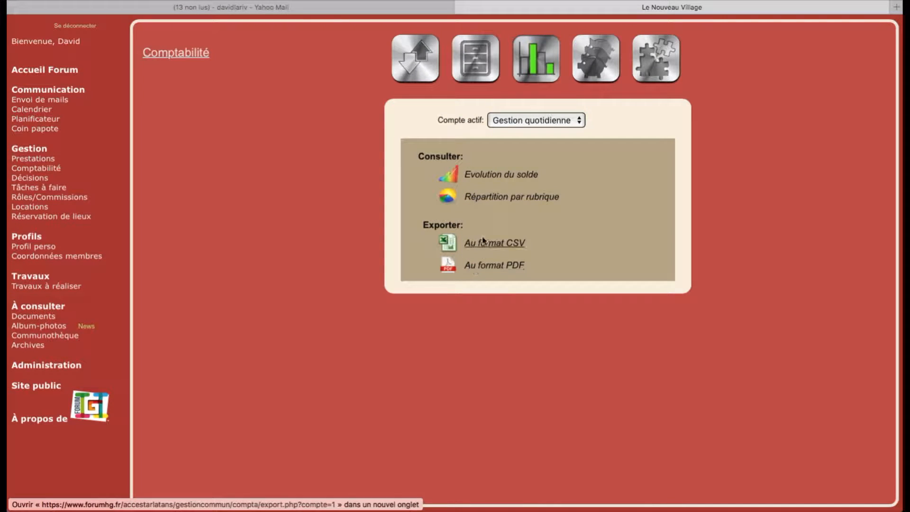
left_click(598, 64)
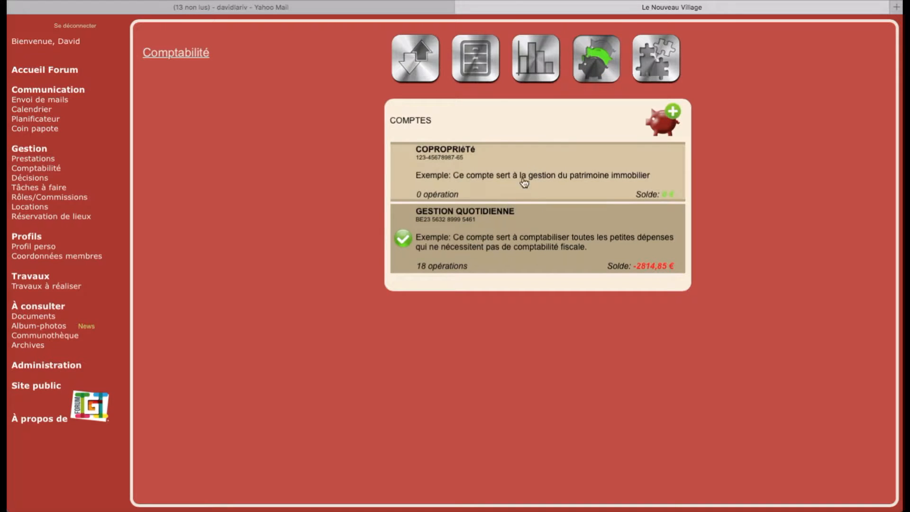
- Open and close the Gestion quotidienne account form, then show the Projets list
left_click(506, 226)
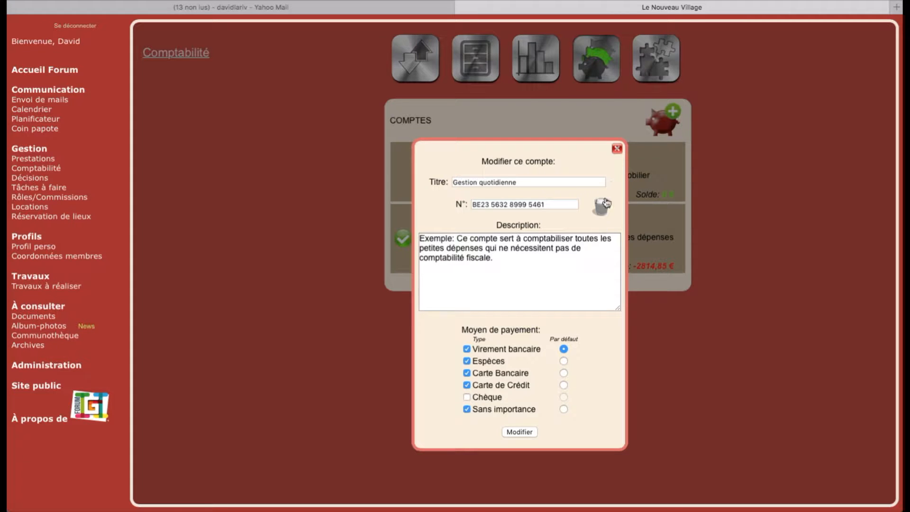
left_click(617, 151)
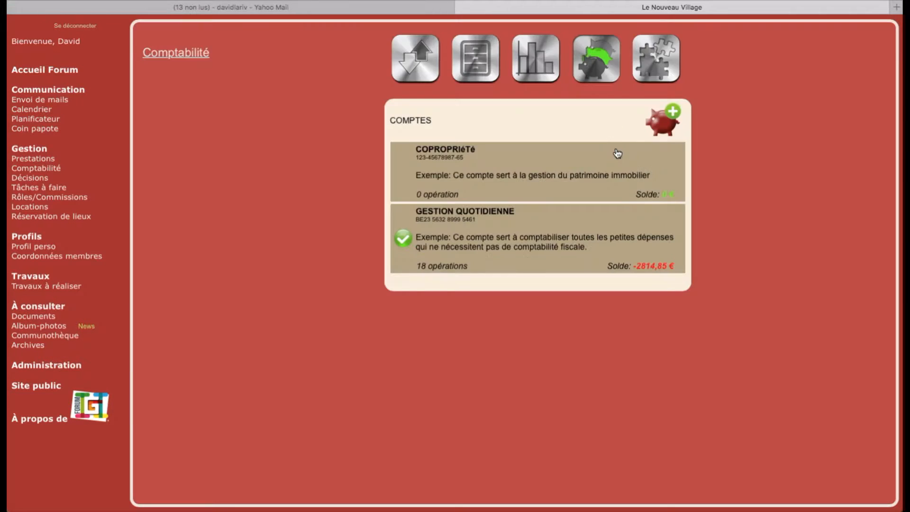
left_click(644, 65)
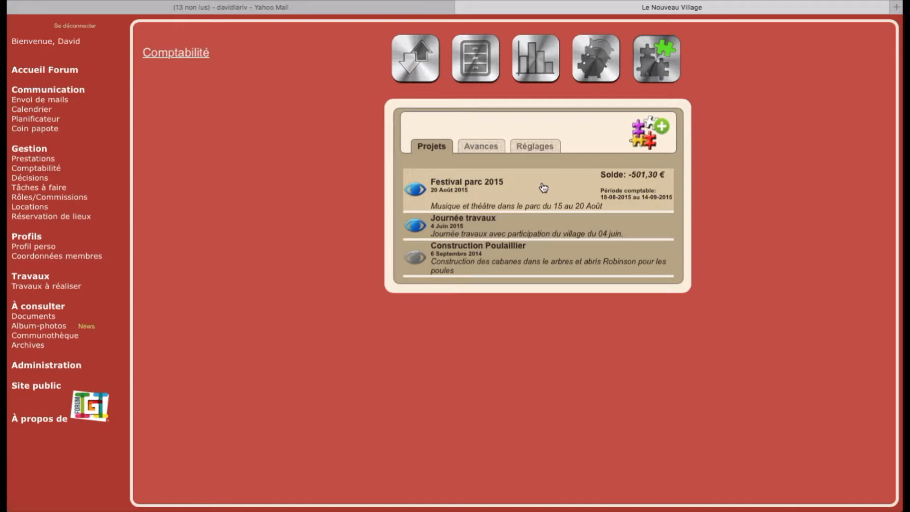
- Make Construction Poulaillier visible, then return to the Gestion quotidienne 2015 operations list
left_click(522, 189)
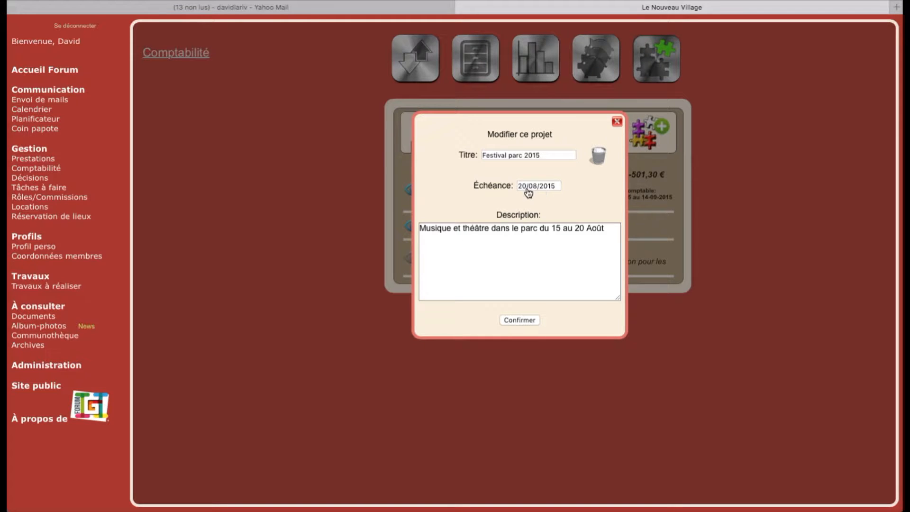
left_click(616, 123)
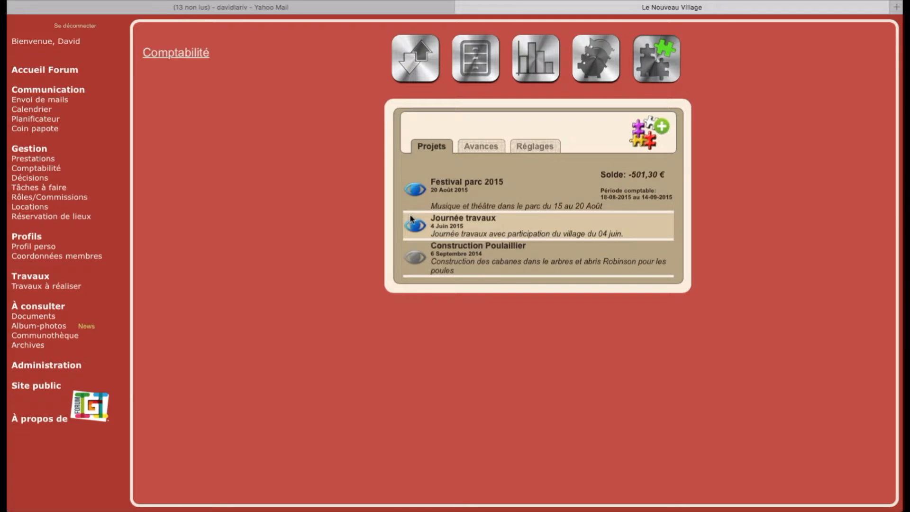
left_click(416, 260)
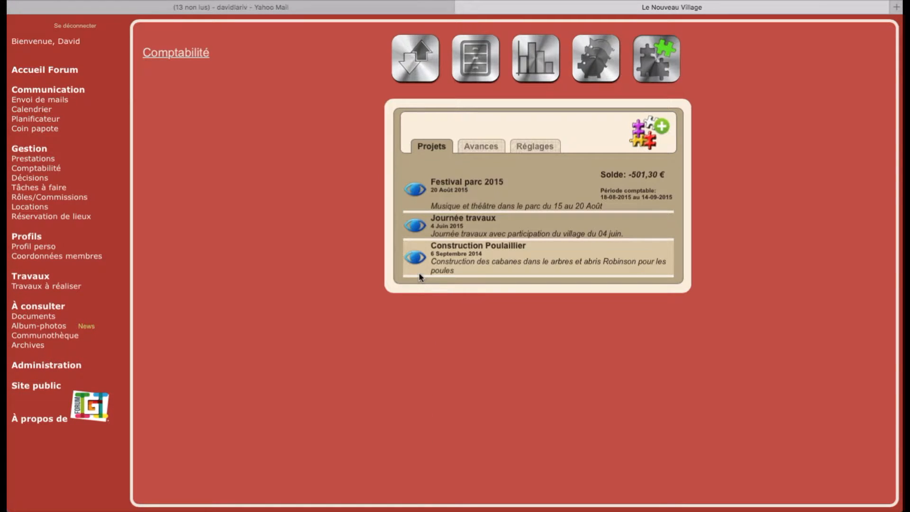
left_click(422, 60)
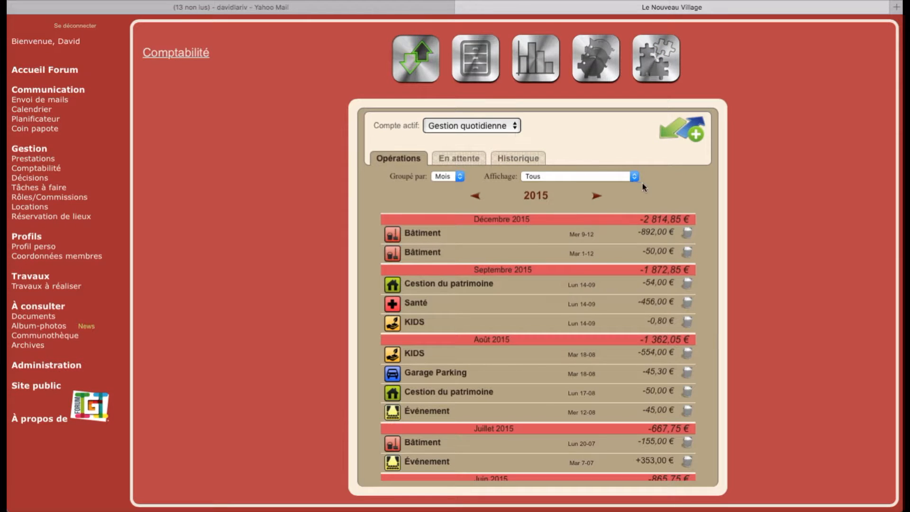
- Filter operations to Festival parc 2015, then Journée travaux, then return to Projets
left_click(533, 177)
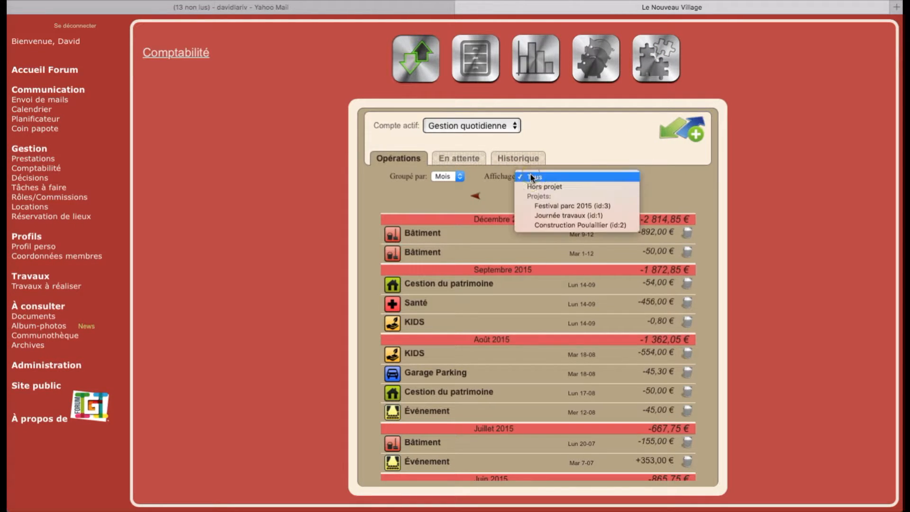
left_click(543, 209)
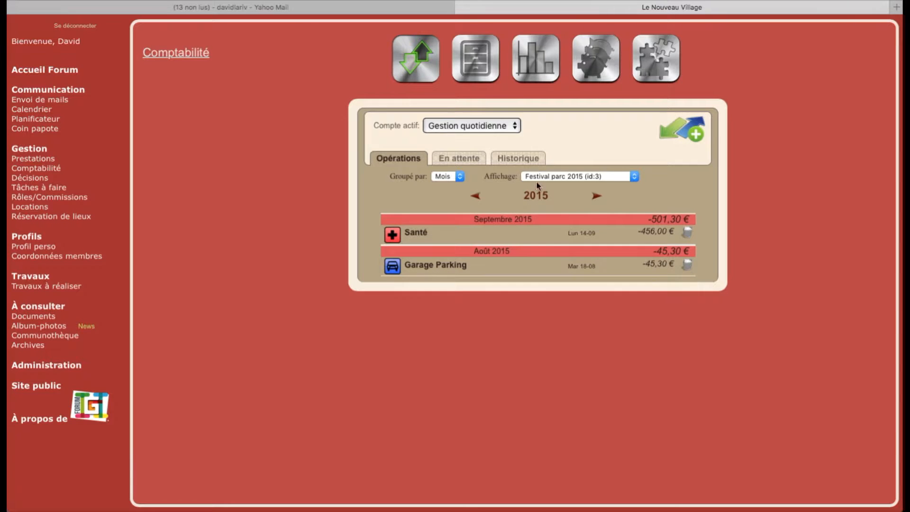
left_click(550, 178)
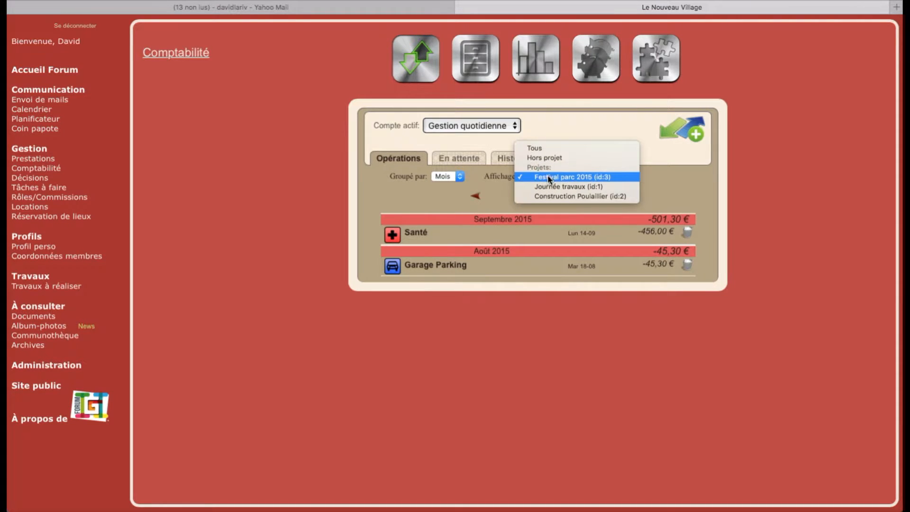
left_click(551, 193)
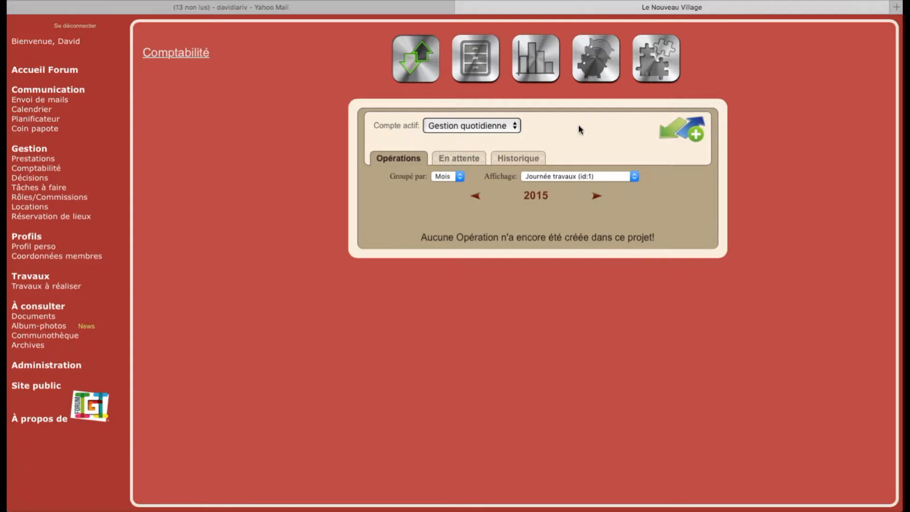
left_click(659, 74)
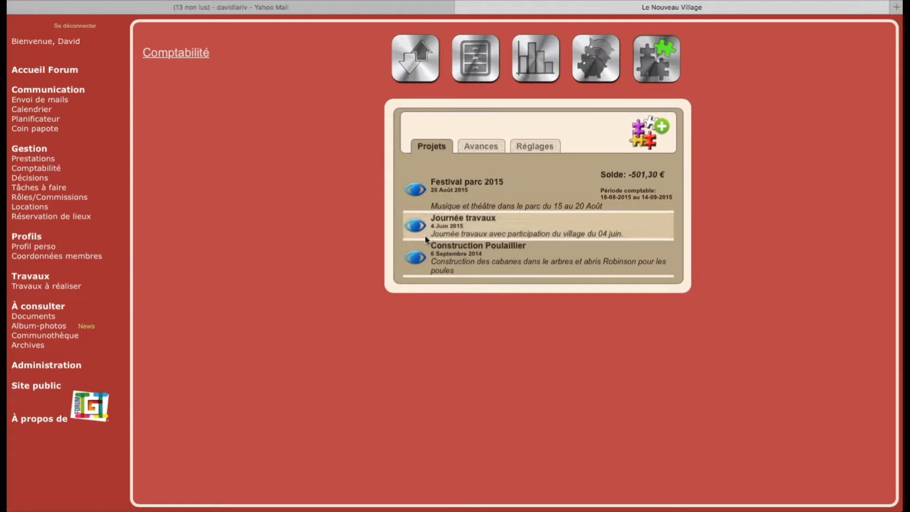
- Review the Virement bancaire and Chèque payment methods and reminder options in Réglages, then return to Opérations
left_click(415, 258)
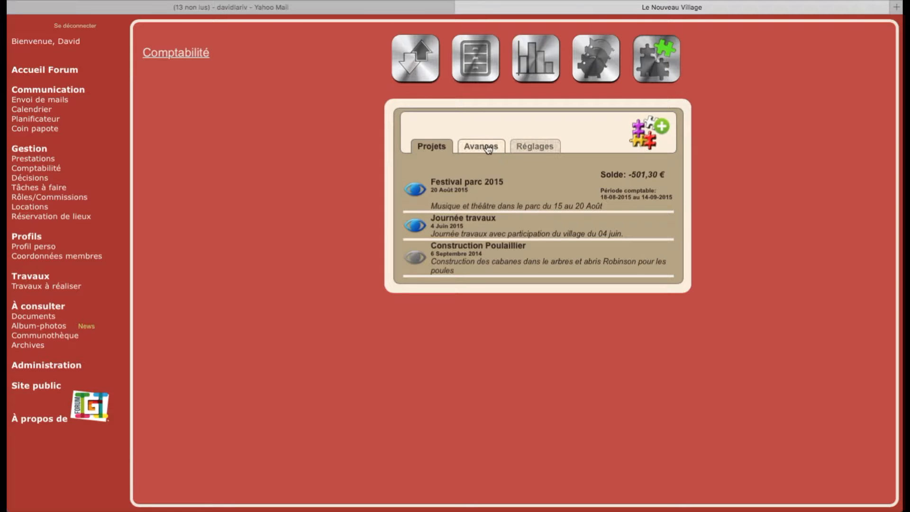
left_click(523, 150)
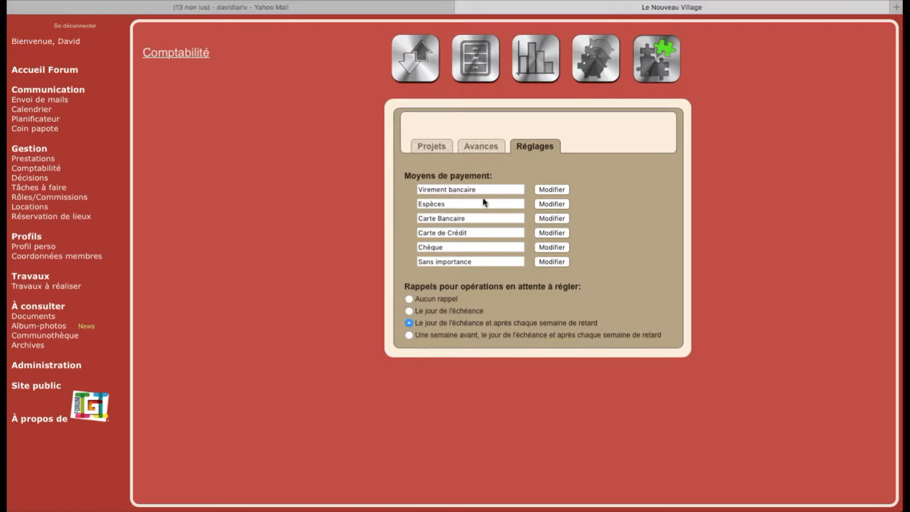
left_click_drag(479, 189, 430, 190)
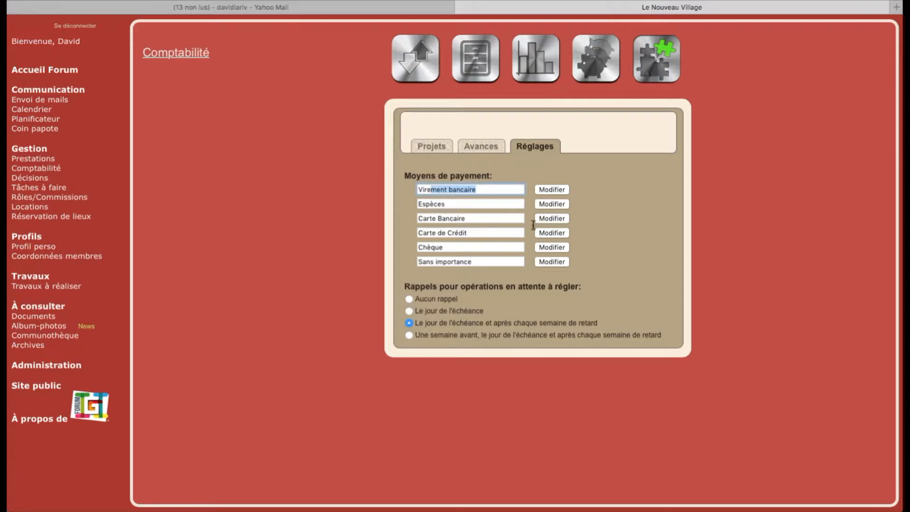
left_click(494, 191)
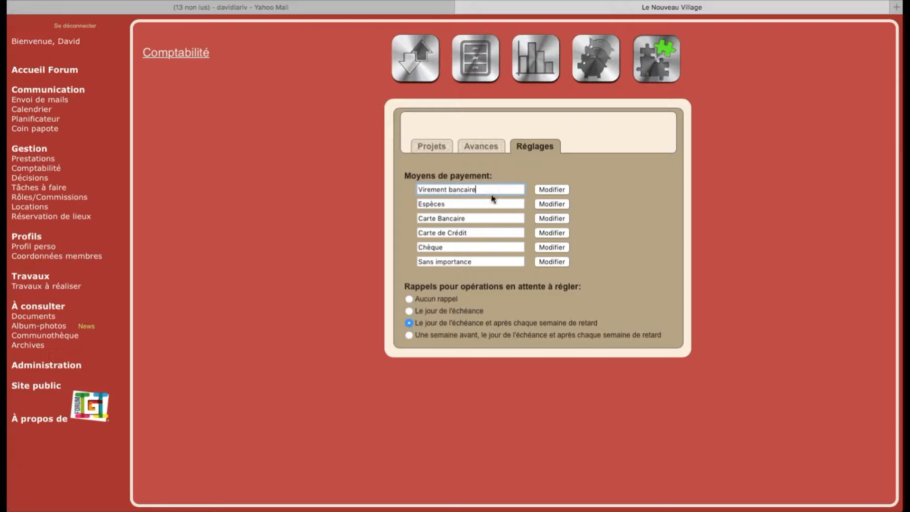
left_click(467, 249)
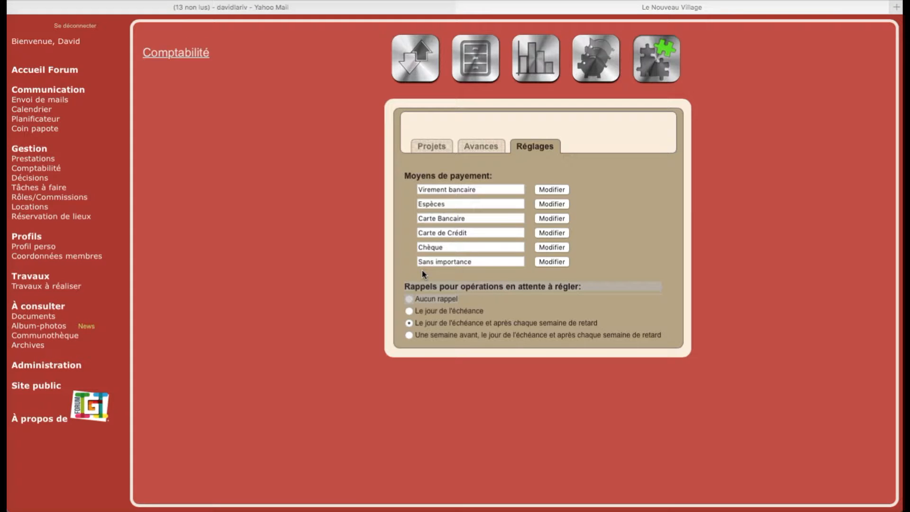
left_click(399, 293)
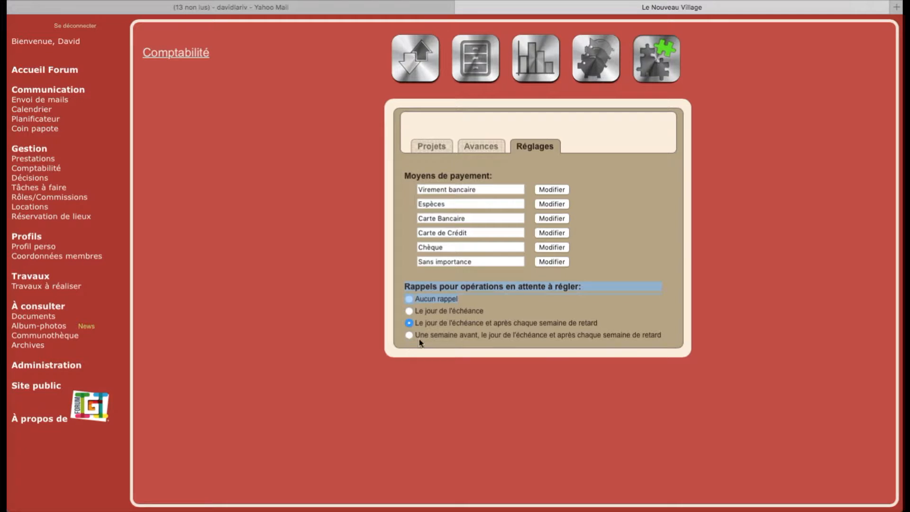
left_click(625, 138)
left_click(412, 62)
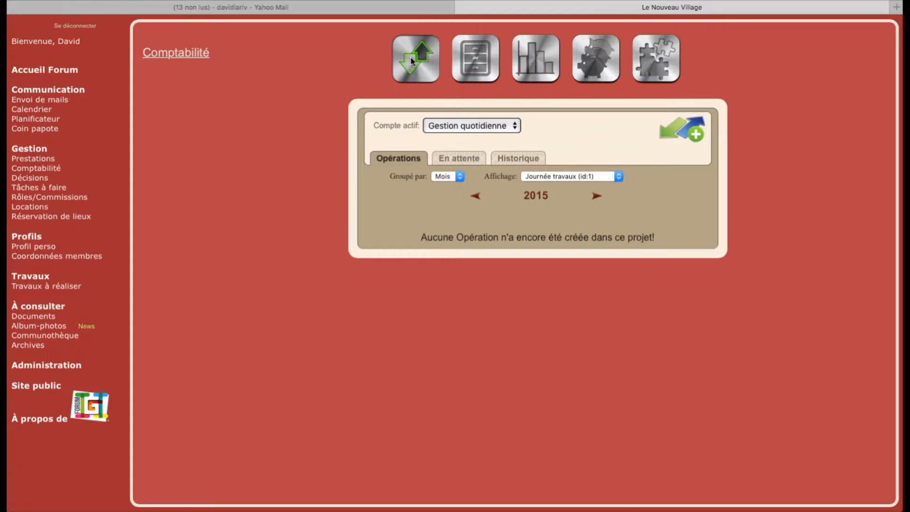
- Set the Affichage filter to Tous to show all 2015 operations
left_click(543, 178)
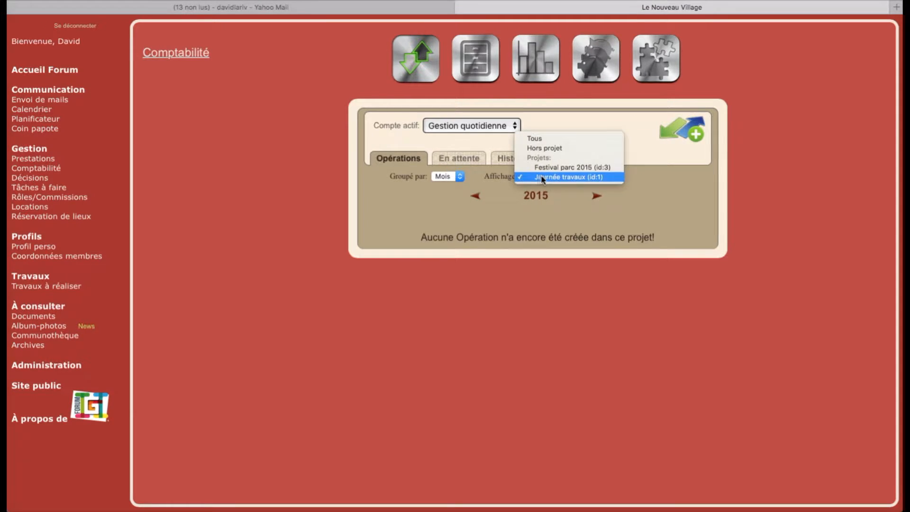
left_click(550, 138)
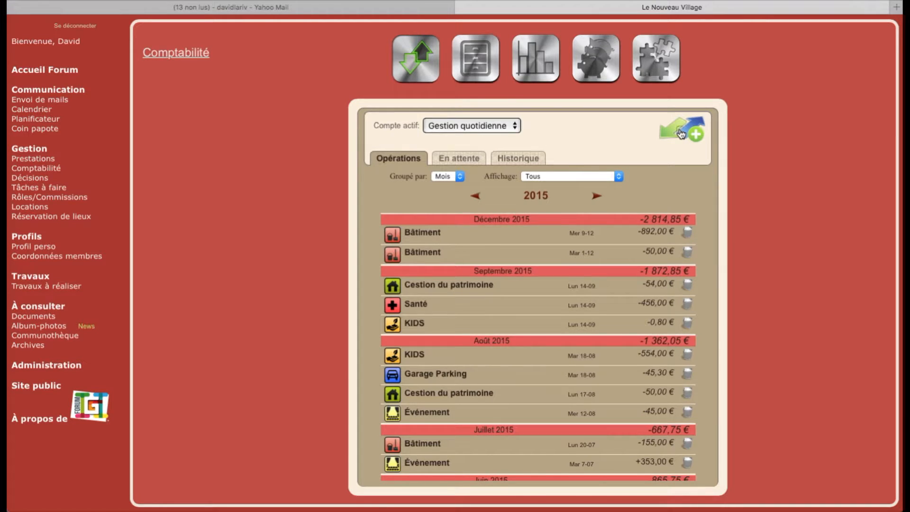
- Start a 300 € Voyages operation described as 'vacances à Honolulu'
left_click(681, 134)
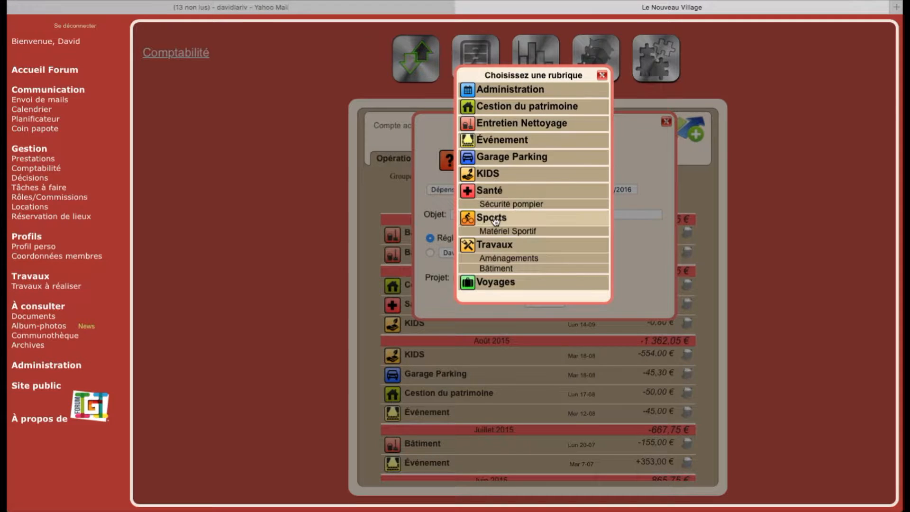
left_click(487, 283)
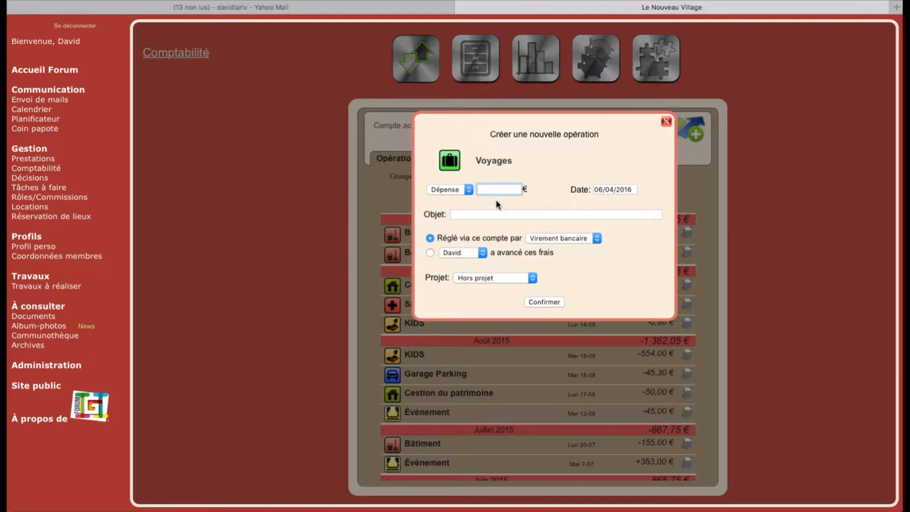
type("300")
left_click(488, 213)
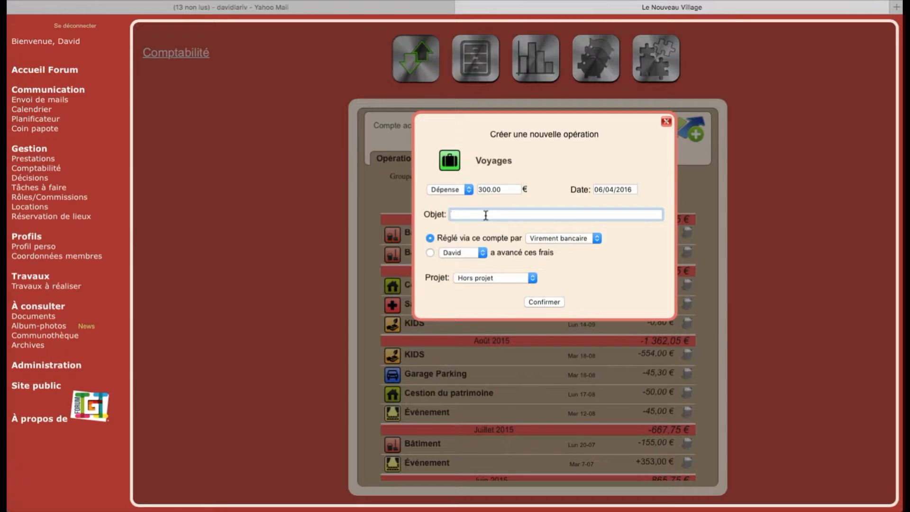
type("vacances à Honnolulu")
left_click(500, 214)
key("BackSpace")
left_click(533, 214)
- Keep Virement bancaire, mark it advanced by a member, leave it Hors projet, confirm, then go to Yahoo Mail
left_click(598, 238)
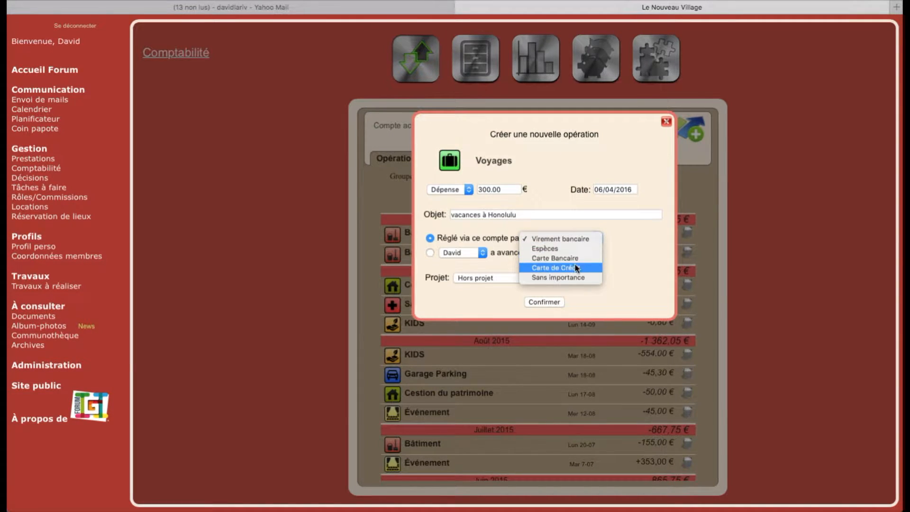
left_click(627, 228)
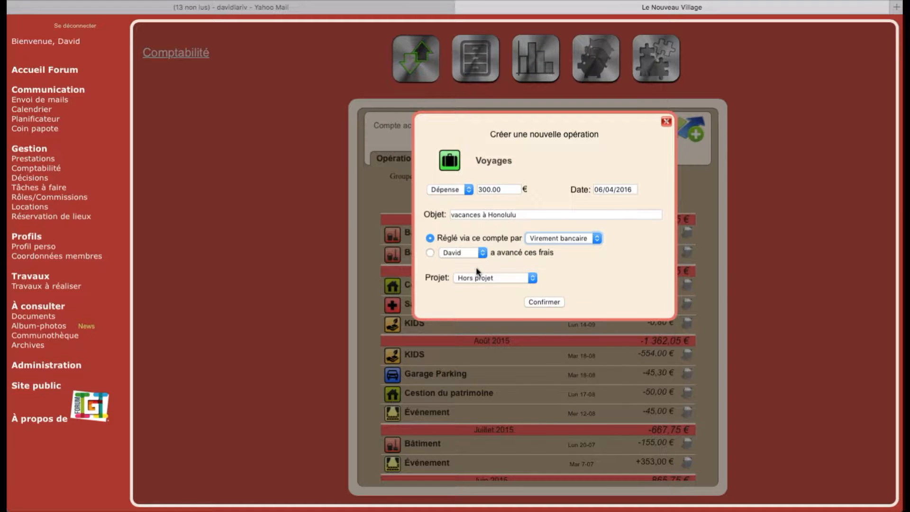
left_click(430, 254)
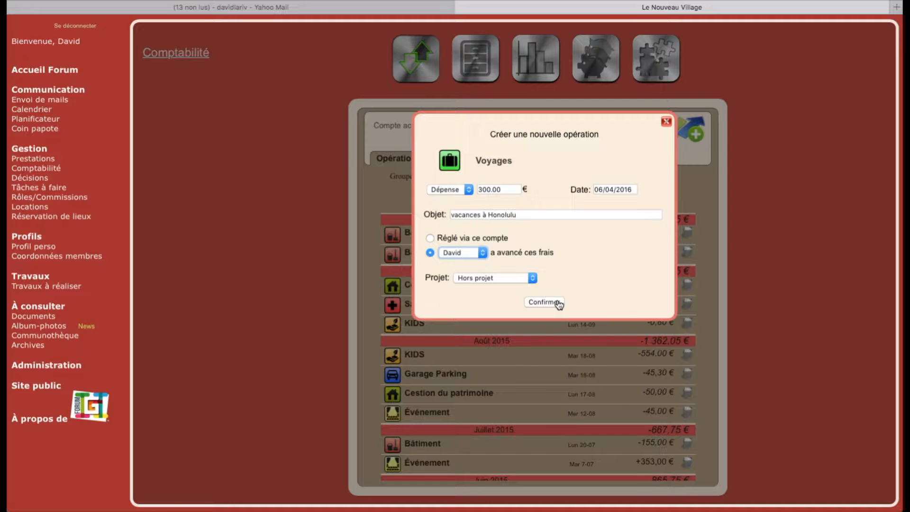
left_click(497, 278)
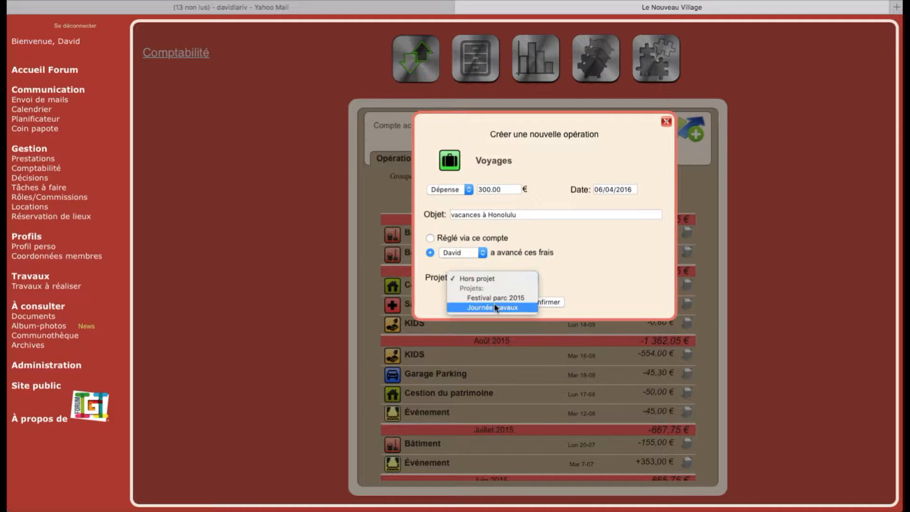
left_click(499, 279)
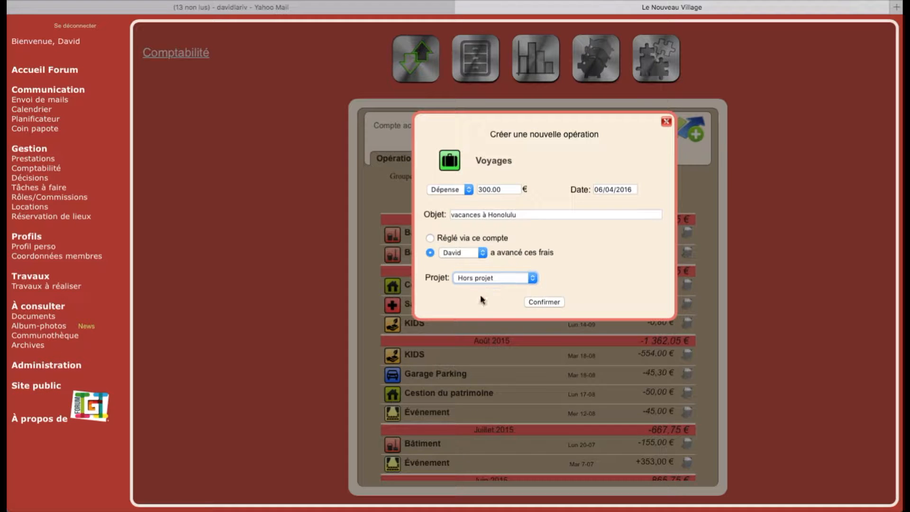
left_click(544, 303)
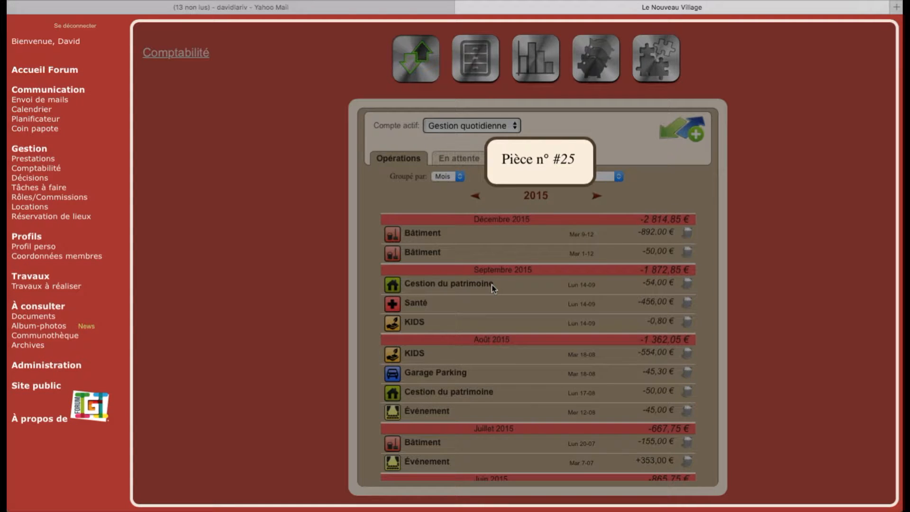
left_click(325, 8)
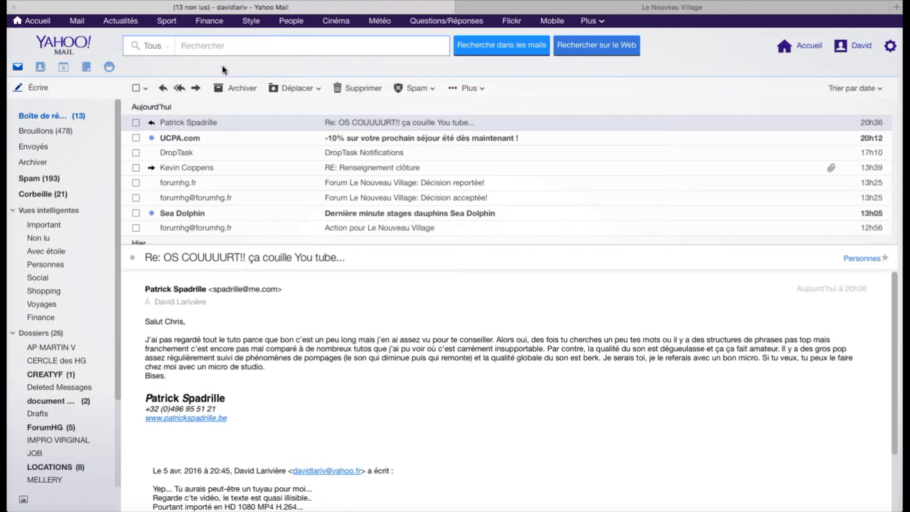
- Refresh the inbox to see the 'Nouvelle avance' message, then return to Le Nouveau Village
left_click(104, 116)
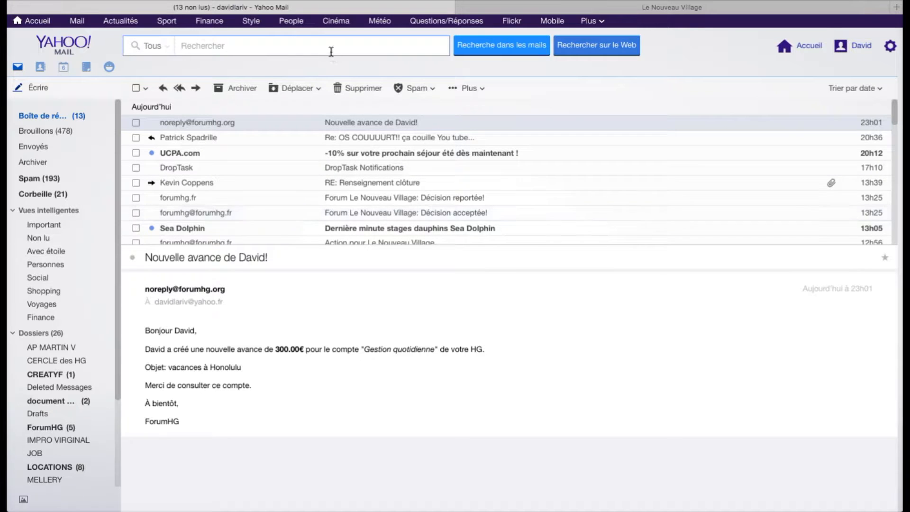
left_click(514, 7)
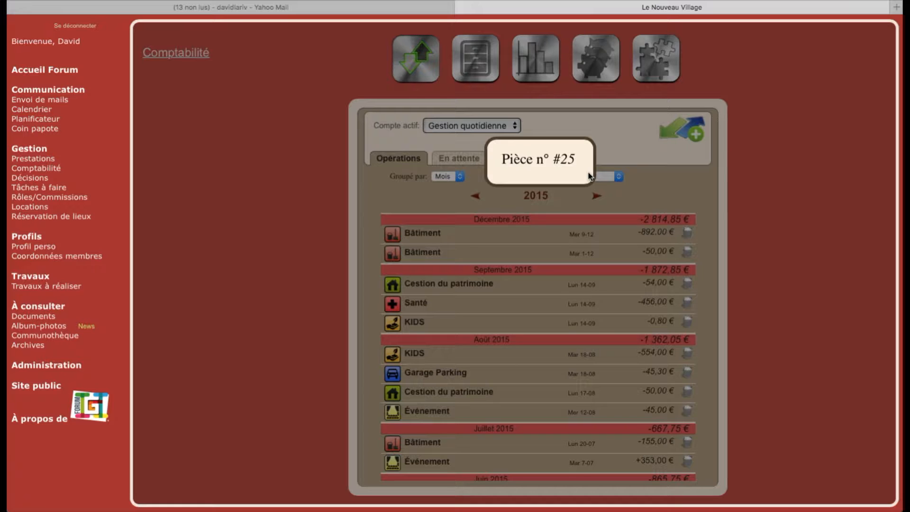
- Dismiss the Pièce n° #25 notice and show the Avances list with the 300,00 € Honolulu entry
left_click(653, 176)
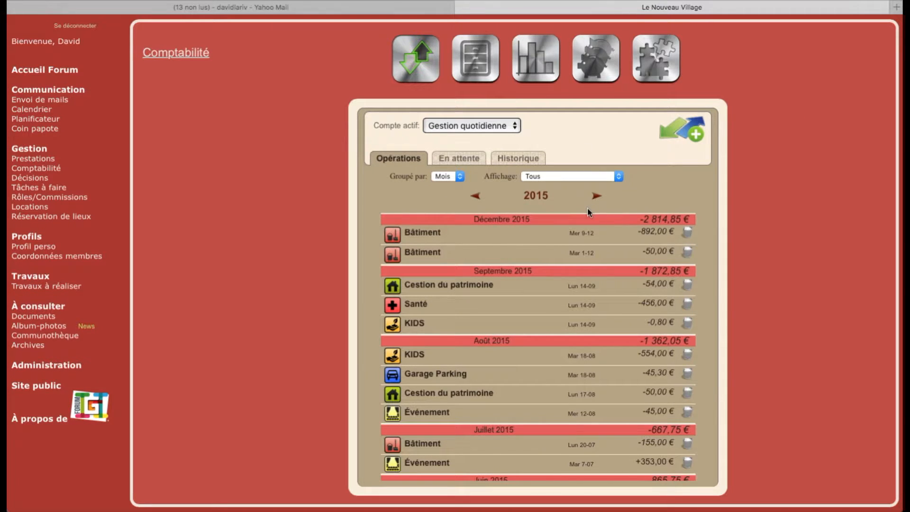
left_click(662, 70)
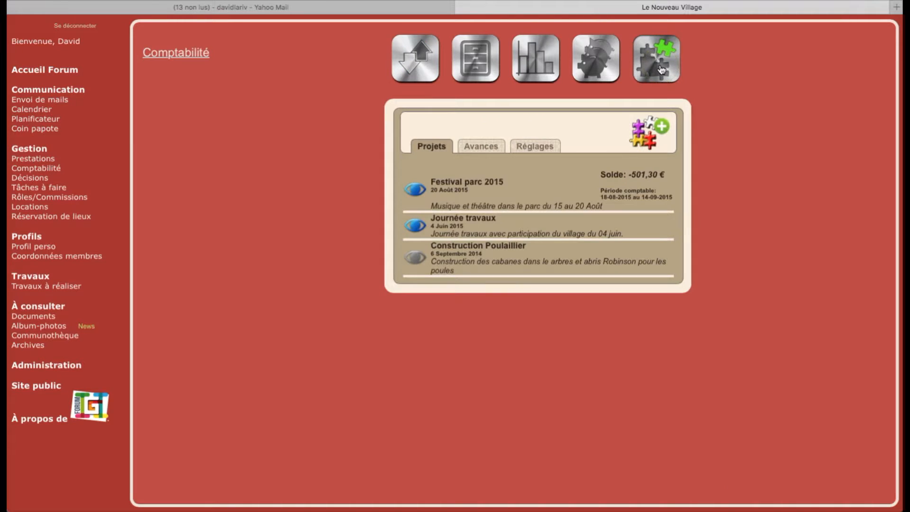
left_click(484, 148)
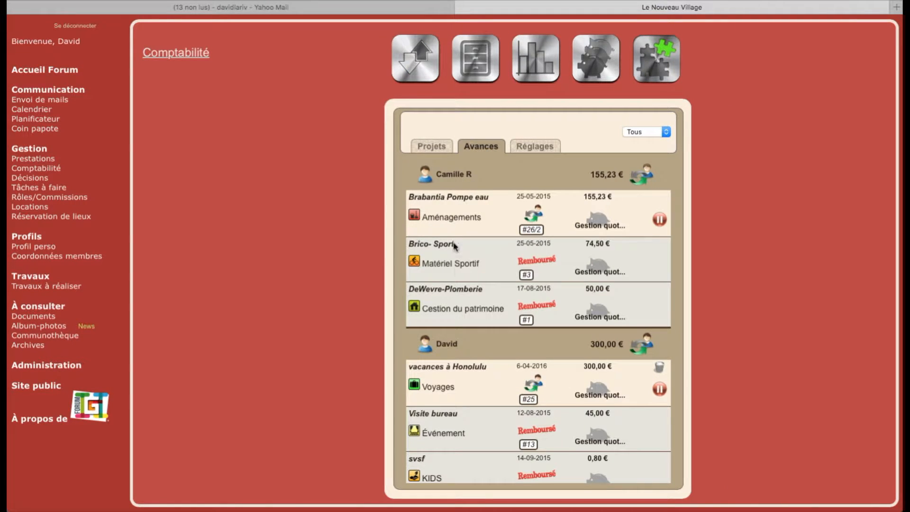
scroll(454, 246, "down", 5)
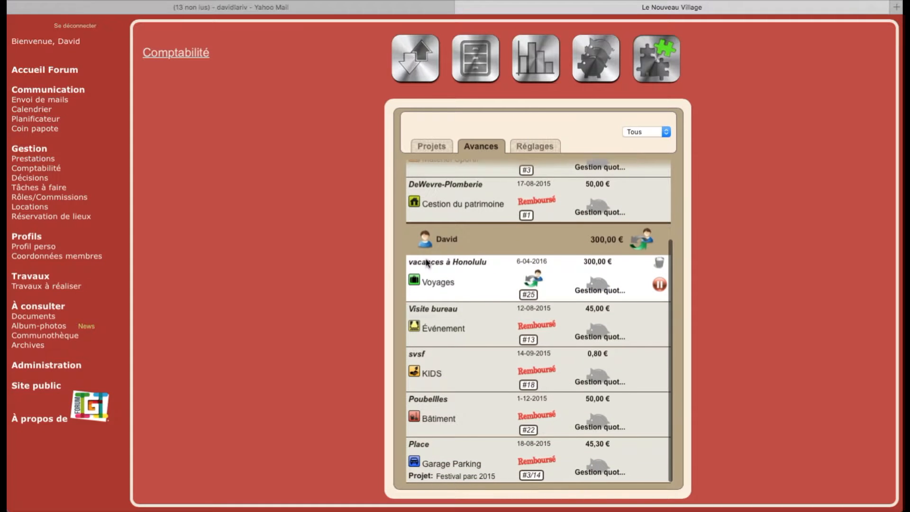
scroll(452, 285, "up", 3)
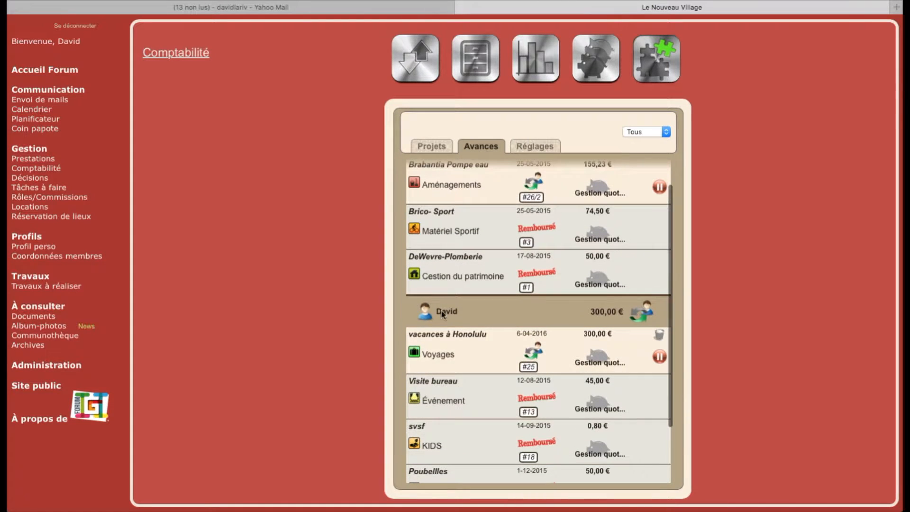
- Suspend the 300,00 € vacances à Honolulu advance #25, confirming with OK
left_click(466, 361)
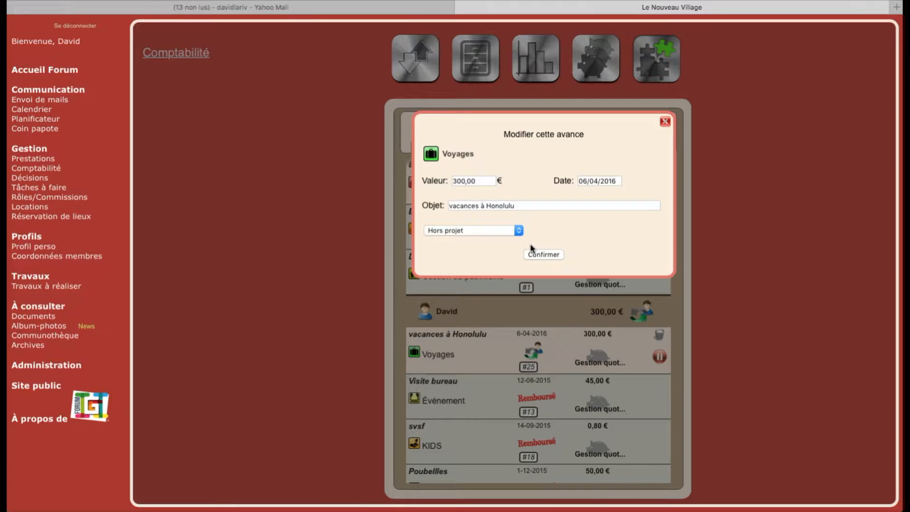
left_click(665, 122)
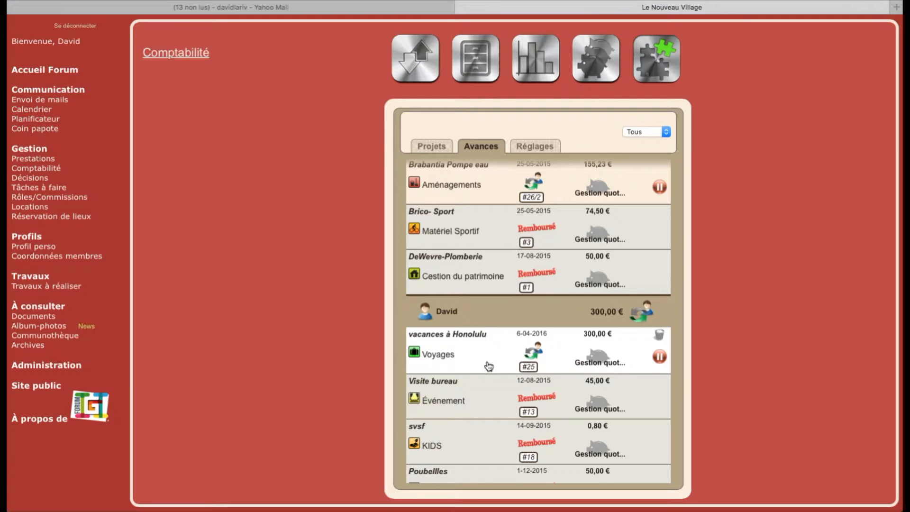
left_click(659, 357)
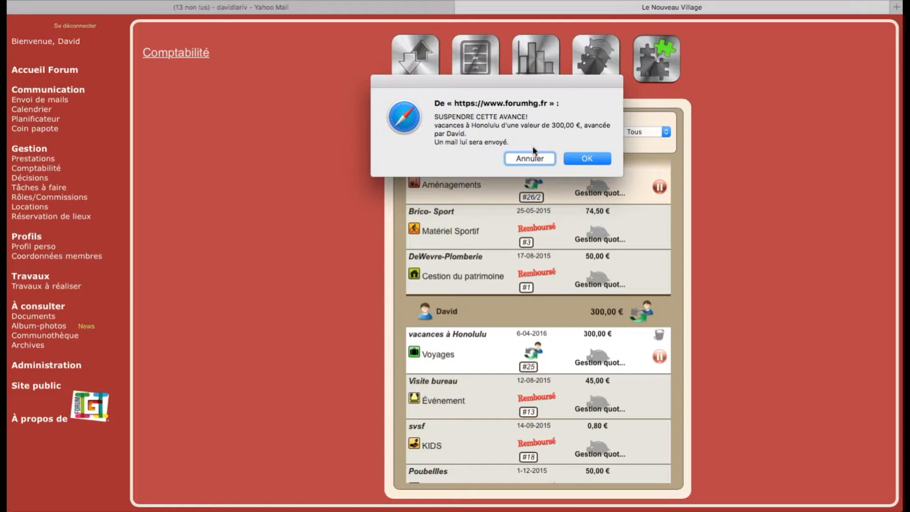
left_click(585, 158)
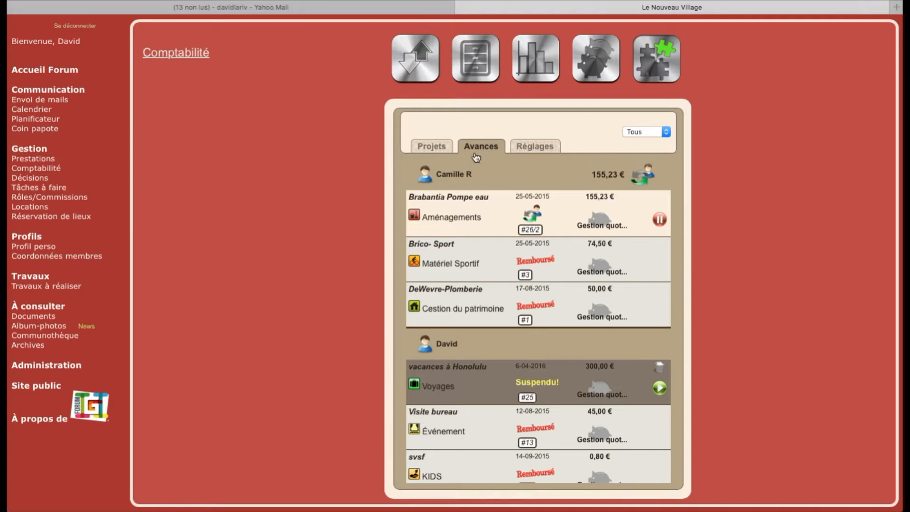
- Refresh Yahoo Mail, read the 'Suspension d'une de vos avances' notice, then return to the Nouveau Village tab
left_click(264, 11)
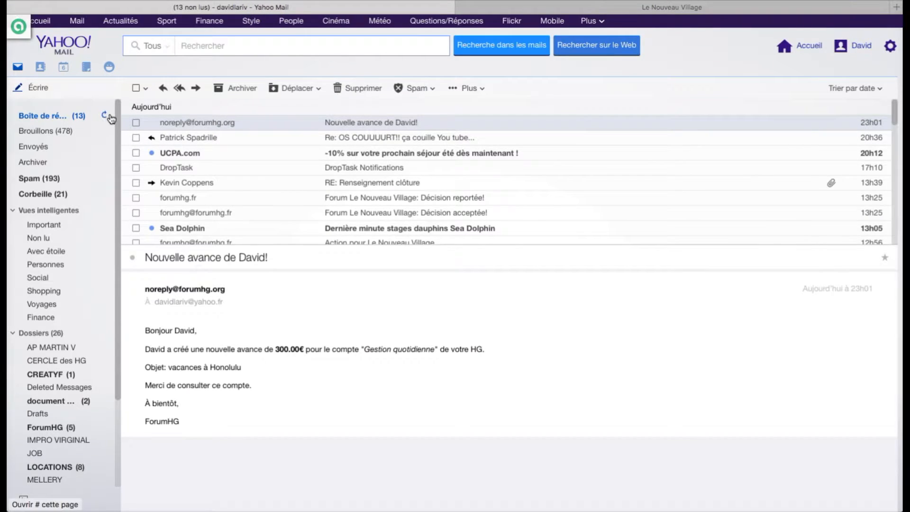
left_click(104, 115)
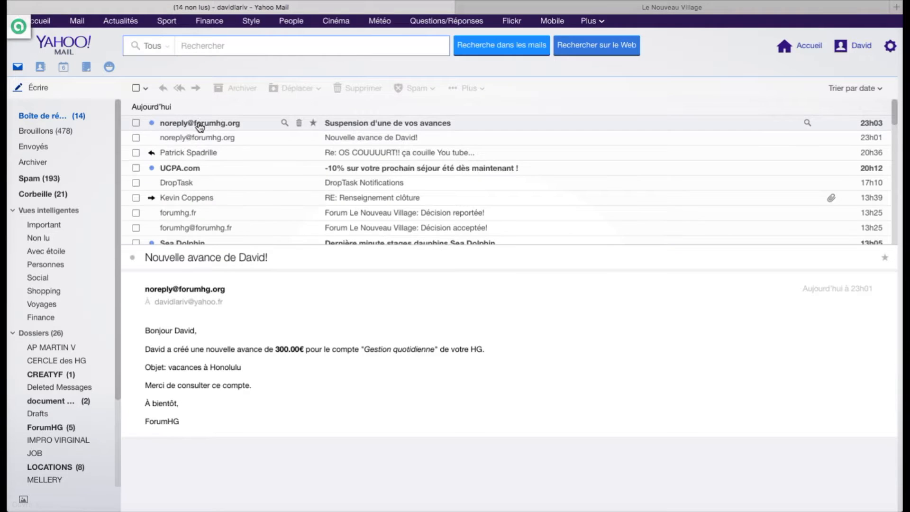
left_click(201, 122)
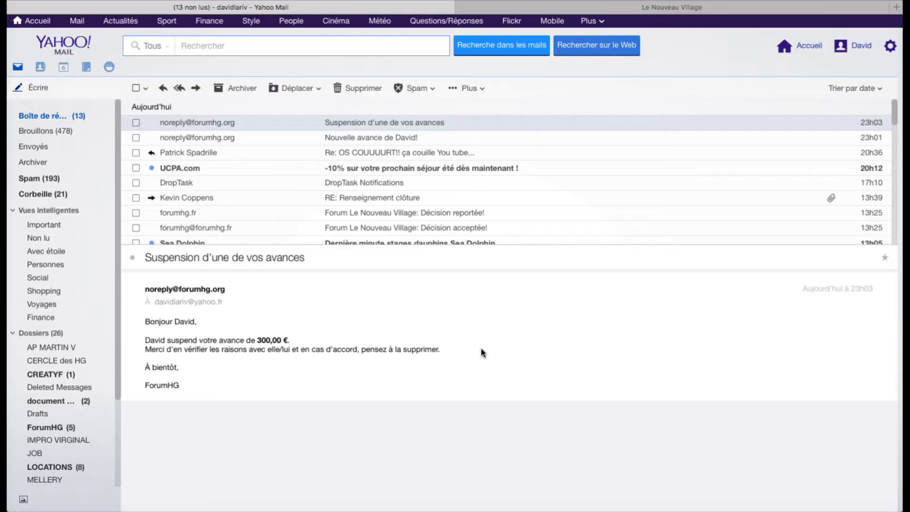
left_click(543, 9)
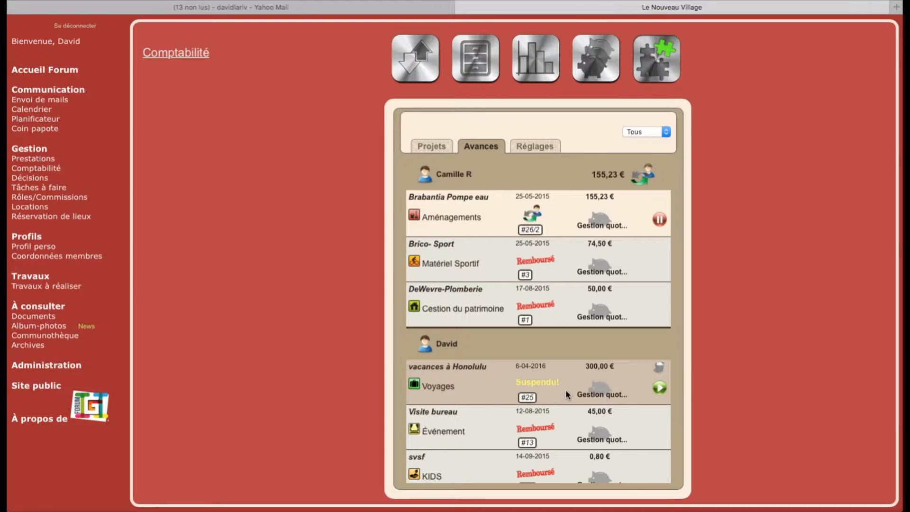
- Reinstate David's 300,00 € Honolulu advance, mark it reimbursed, and show the 2015 operations
left_click(659, 388)
left_click(592, 158)
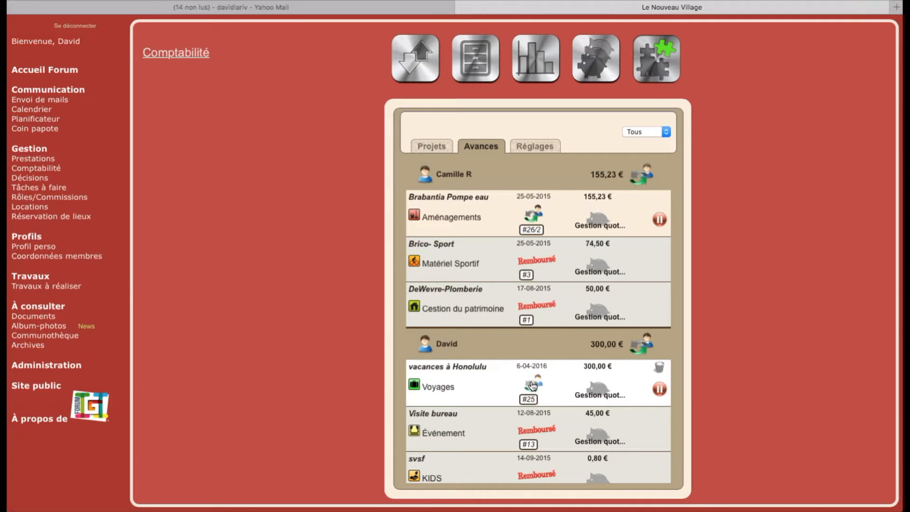
left_click(532, 385)
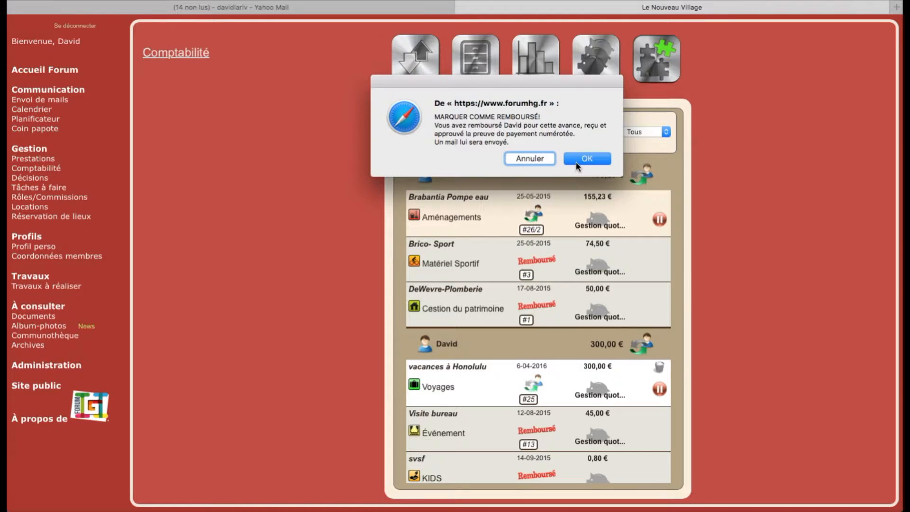
left_click(577, 159)
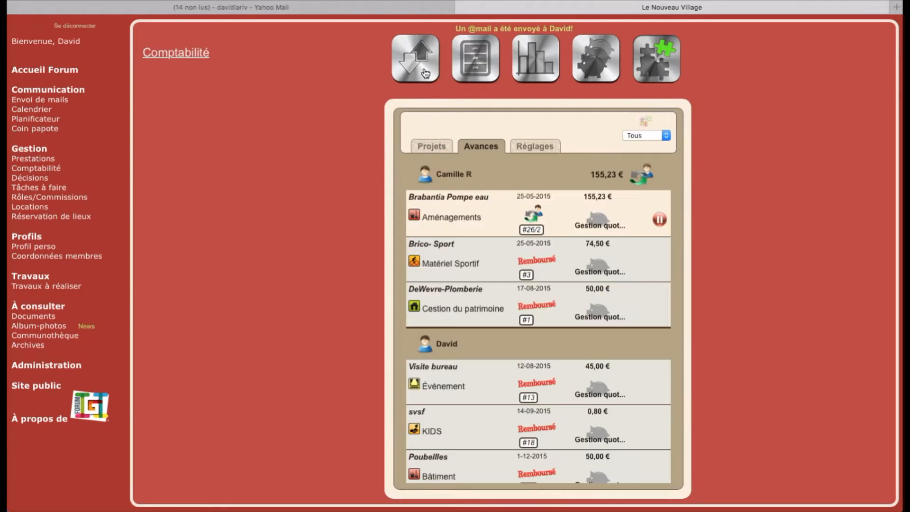
left_click(417, 77)
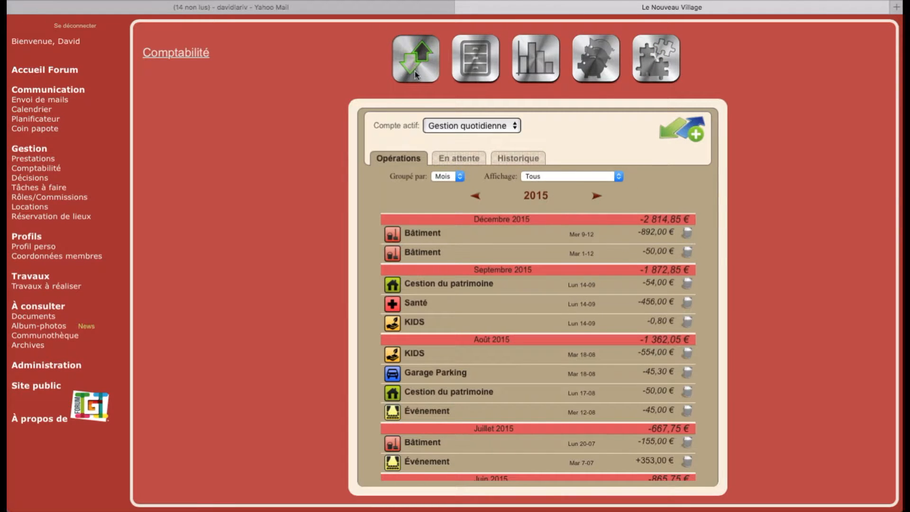
scroll(474, 355, "down", 5)
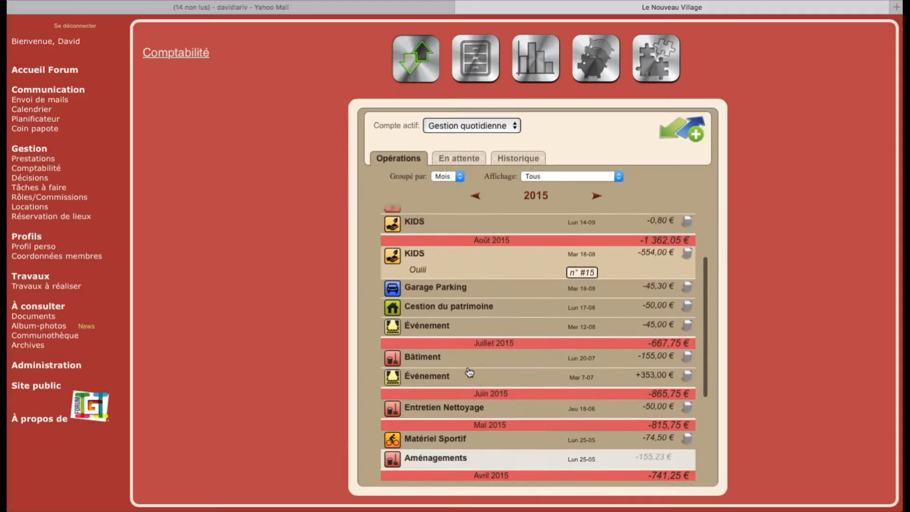
scroll(463, 396, "down", 2)
scroll(463, 397, "up", 10)
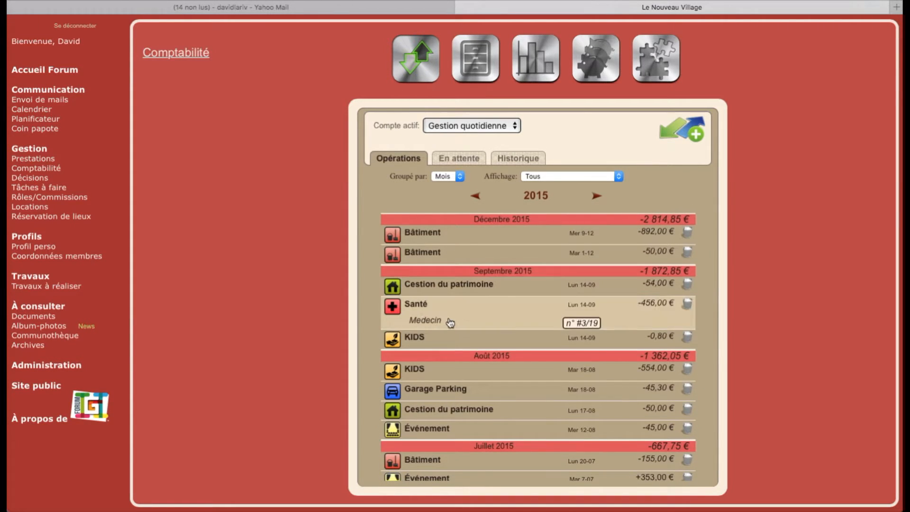
scroll(450, 325, "down", 5)
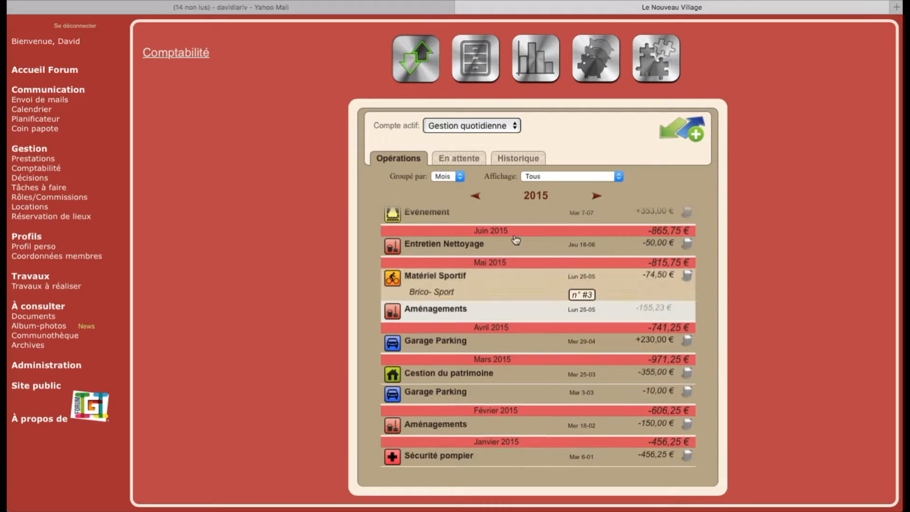
left_click(596, 196)
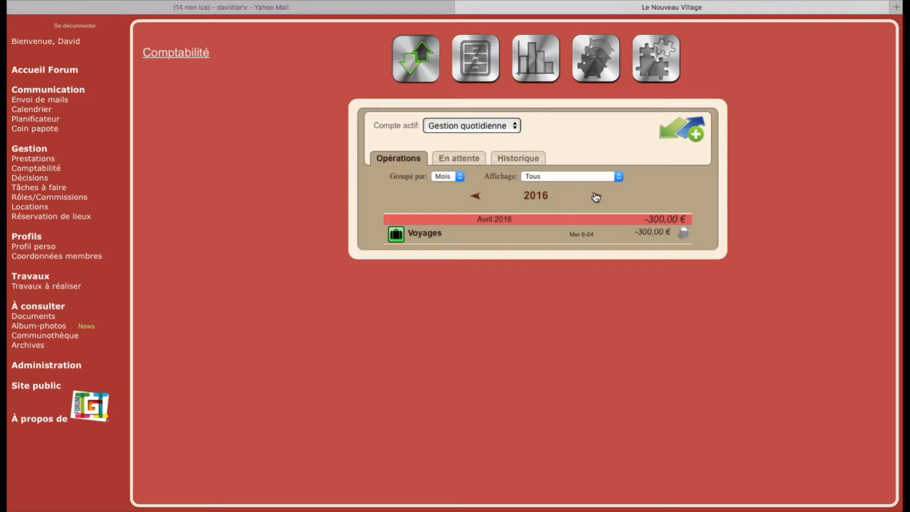
mouse_move(432, 241)
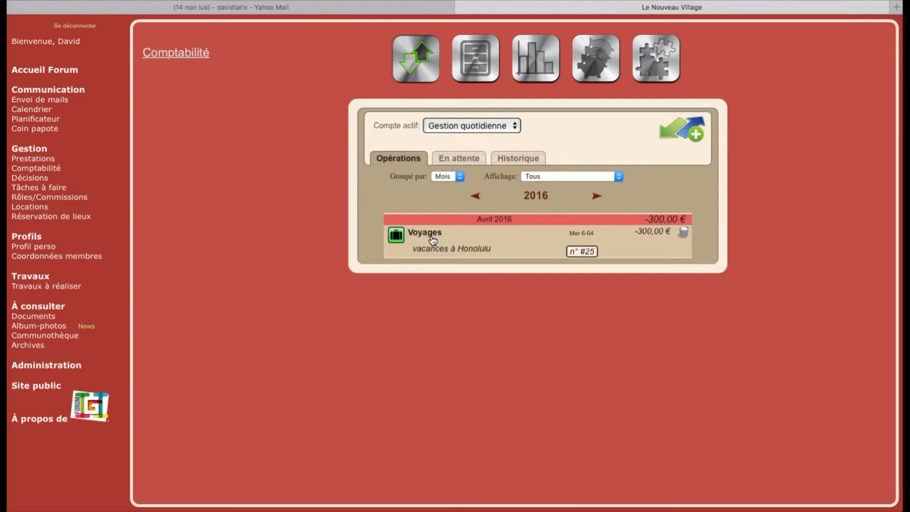
left_click(484, 250)
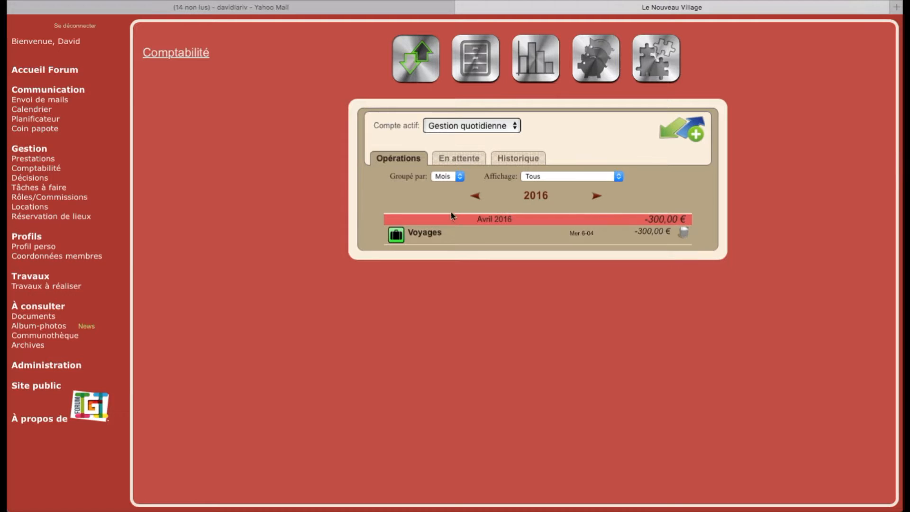
left_click(474, 196)
left_click(679, 230)
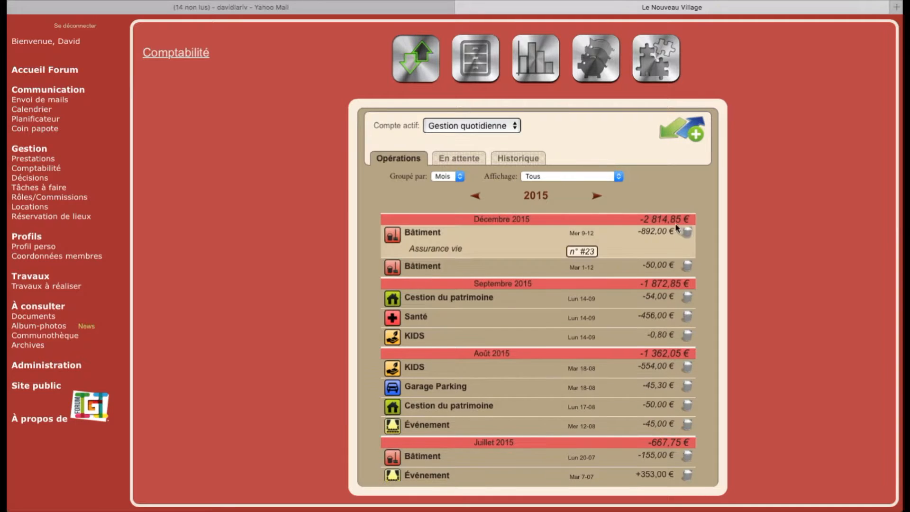
scroll(480, 309, "down", 5)
scroll(480, 309, "down", 2)
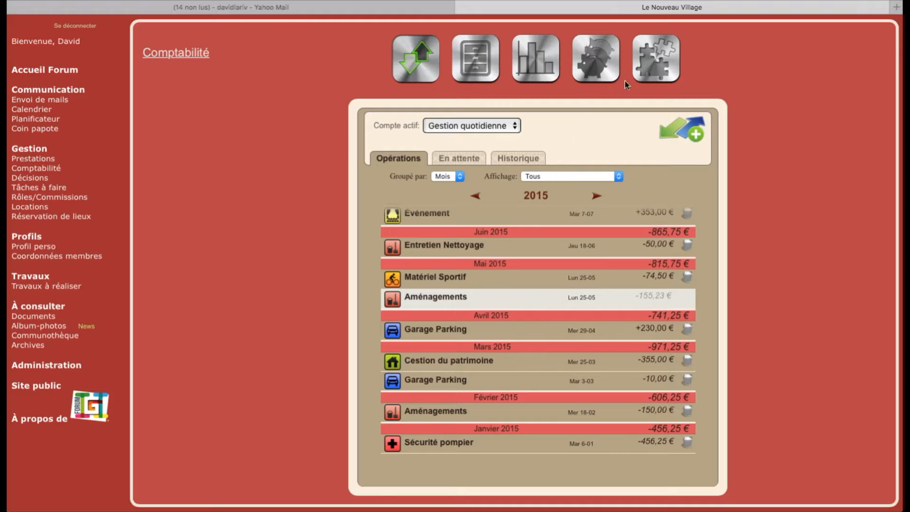
- Mark the 155,23 € Brabantia Pompe eau advance as reimbursed from the Avances list
left_click(635, 74)
left_click(481, 146)
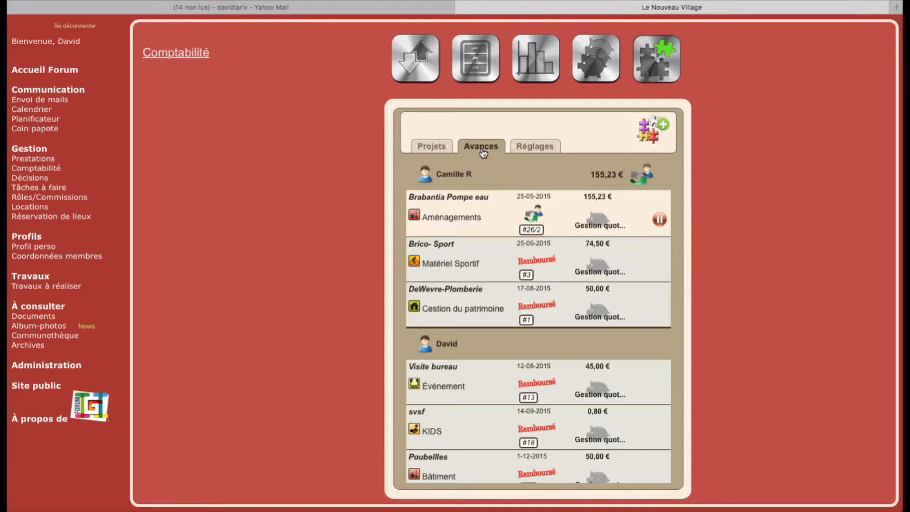
left_click(536, 217)
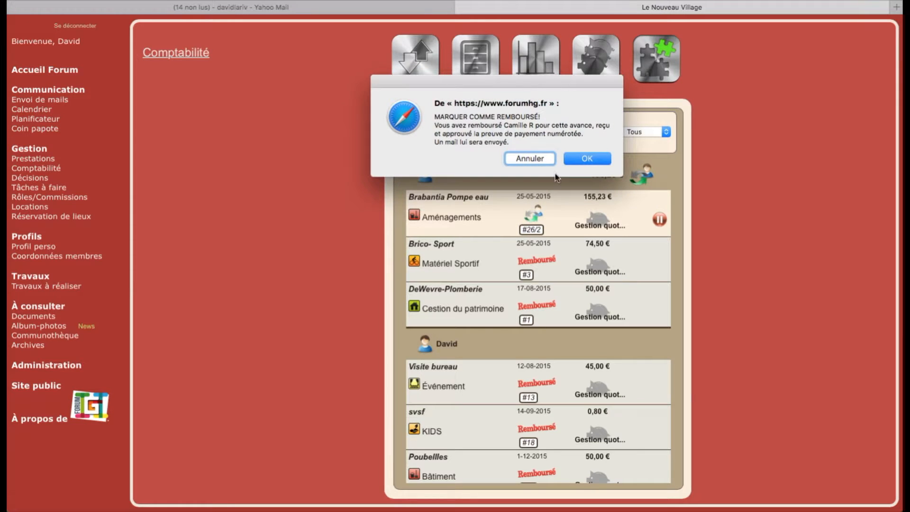
left_click(578, 160)
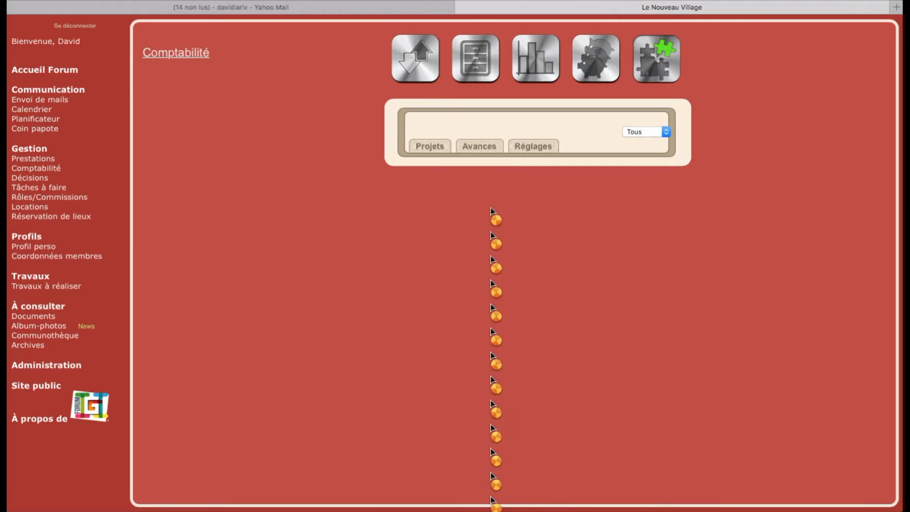
- Review the updated 2015 operations list, now totalling -2 970,08 € in December
left_click(417, 68)
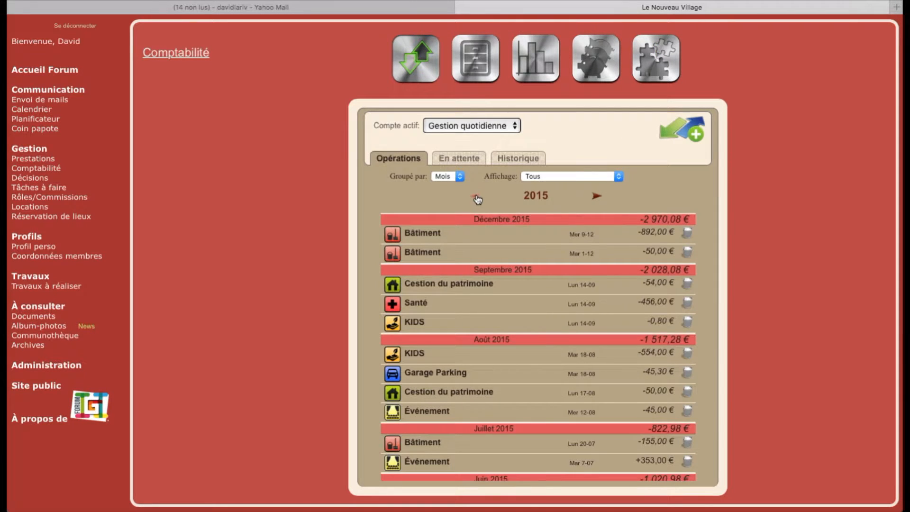
scroll(456, 269, "down", 10)
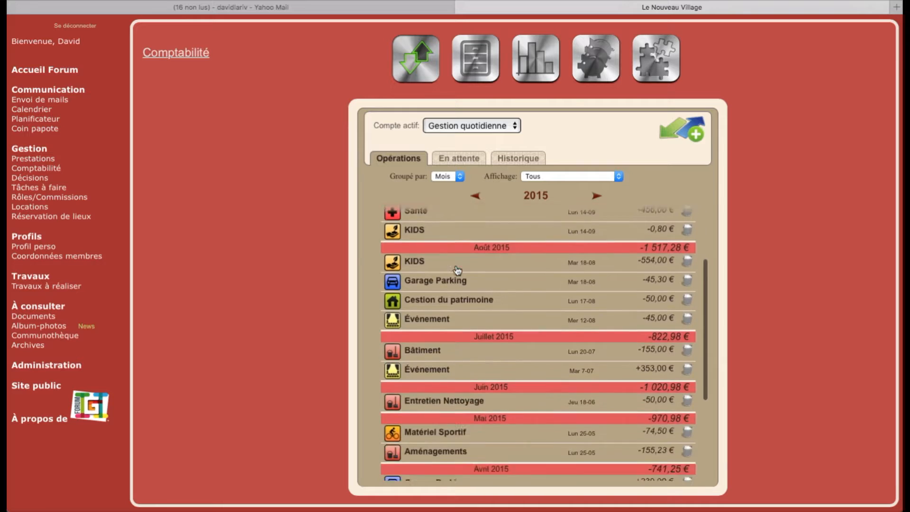
scroll(456, 270, "up", 2)
scroll(456, 269, "up", 10)
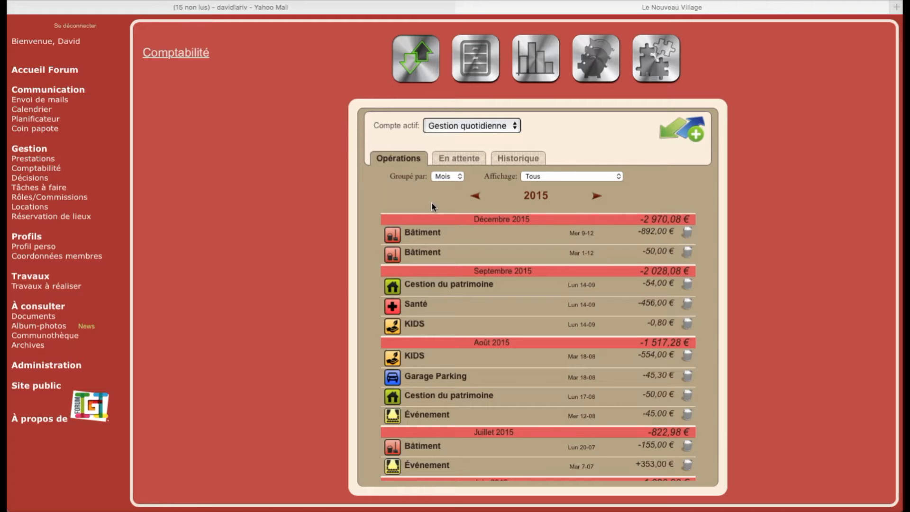
- Start a Gestion du patrimoine pending operation 'travaux Toiture' for 2000 €, due 09/04/2016
left_click(459, 158)
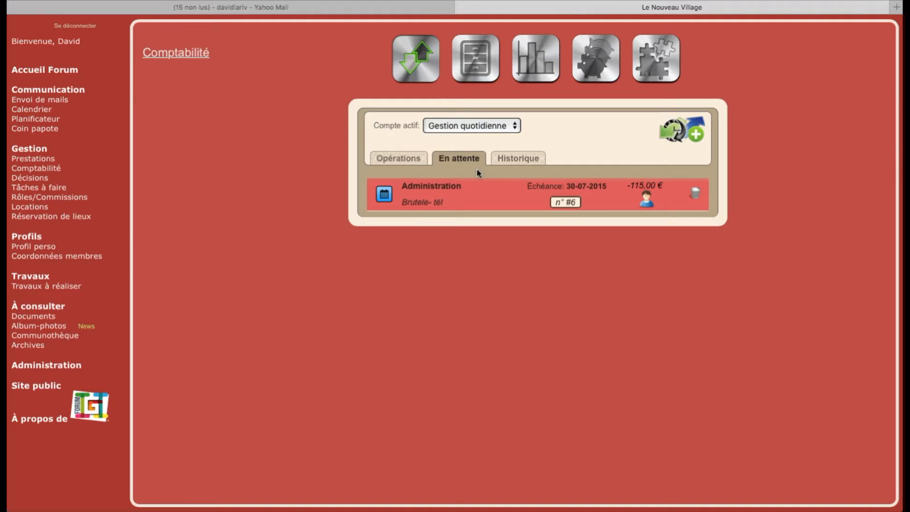
left_click(676, 130)
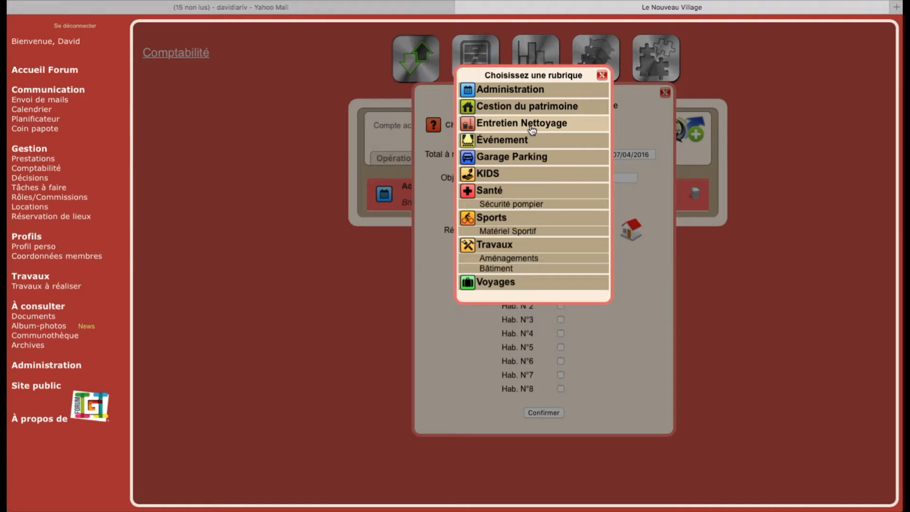
left_click(531, 109)
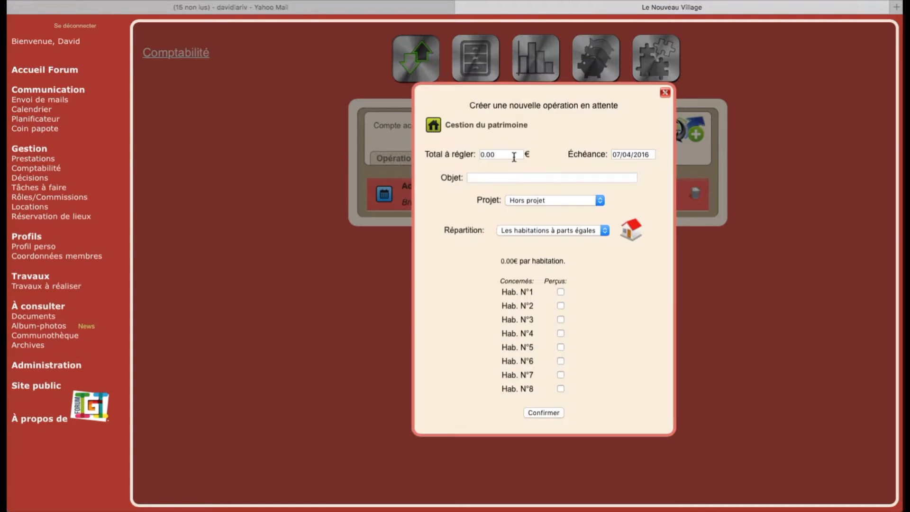
left_click(511, 180)
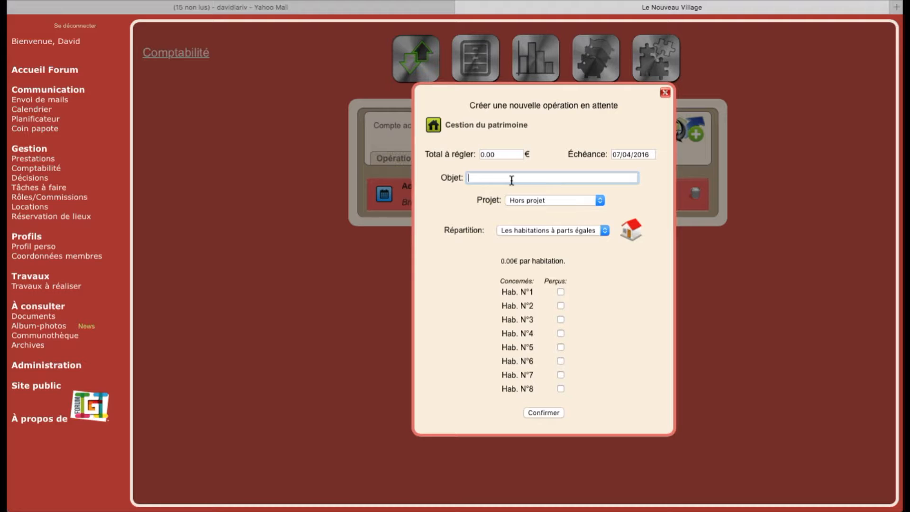
type("R")
type("travaux ")
type("Toiture")
left_click(467, 154)
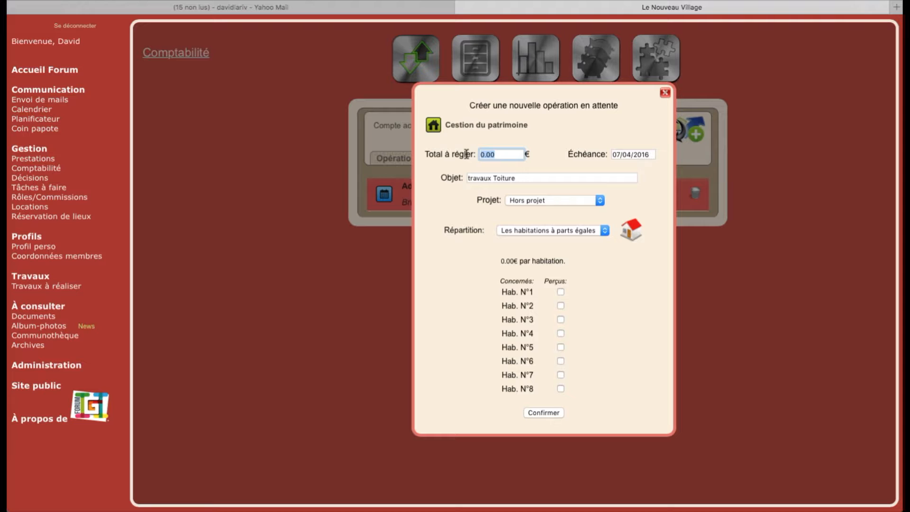
type("2000")
left_click(630, 159)
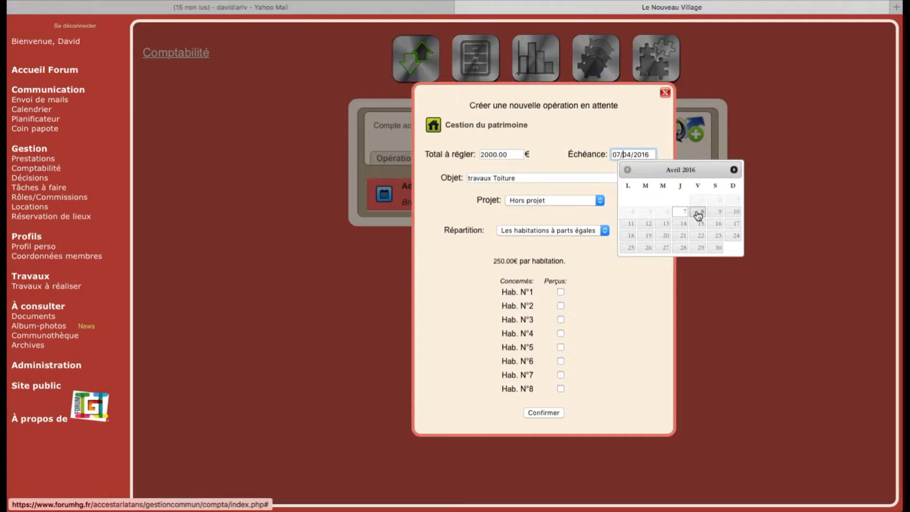
left_click(719, 214)
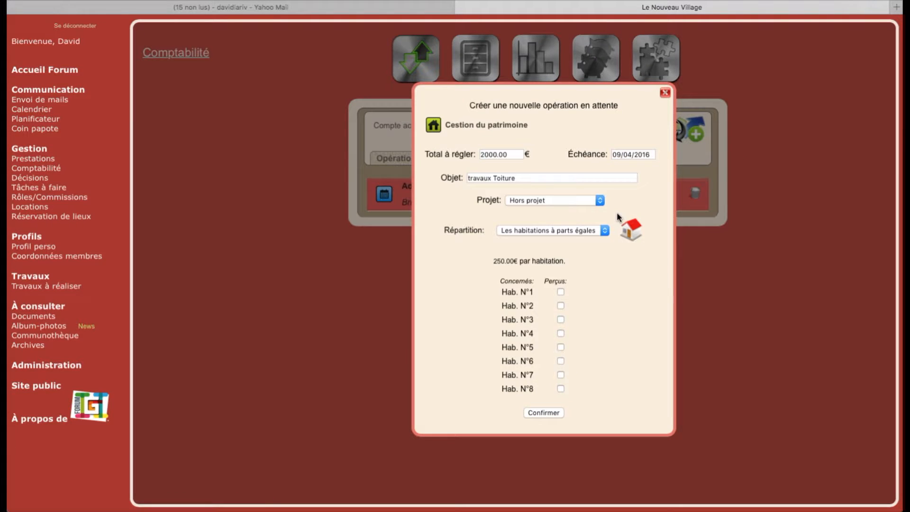
- Try the cost-split methods and settle on Répartition 'Par personne suivant clef'
left_click(599, 236)
left_click(578, 221)
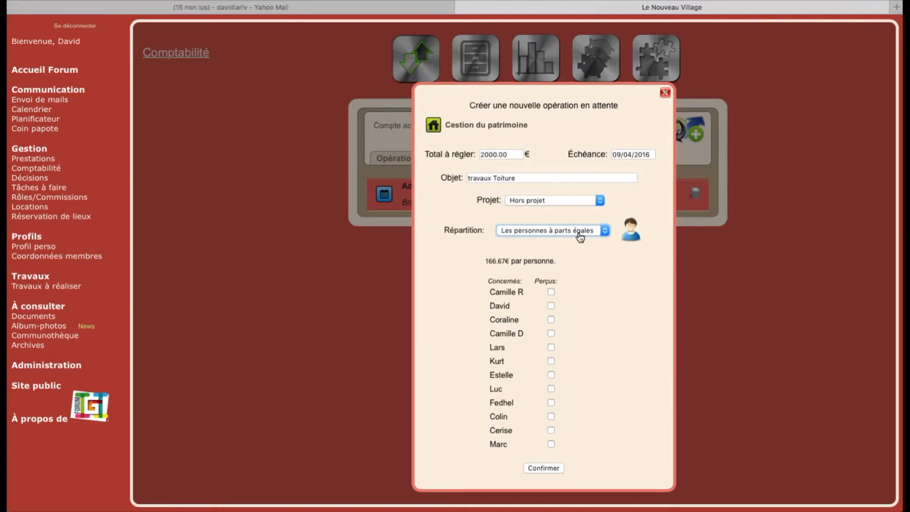
left_click(580, 232)
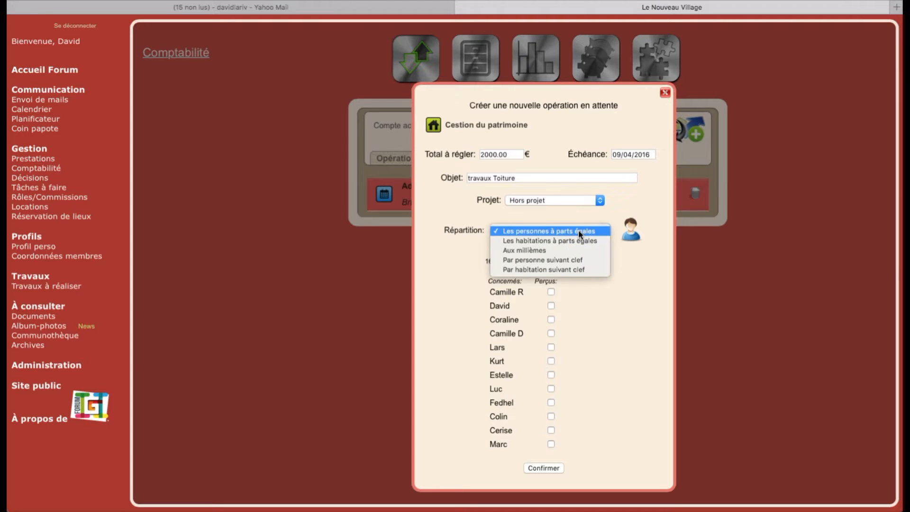
left_click(548, 251)
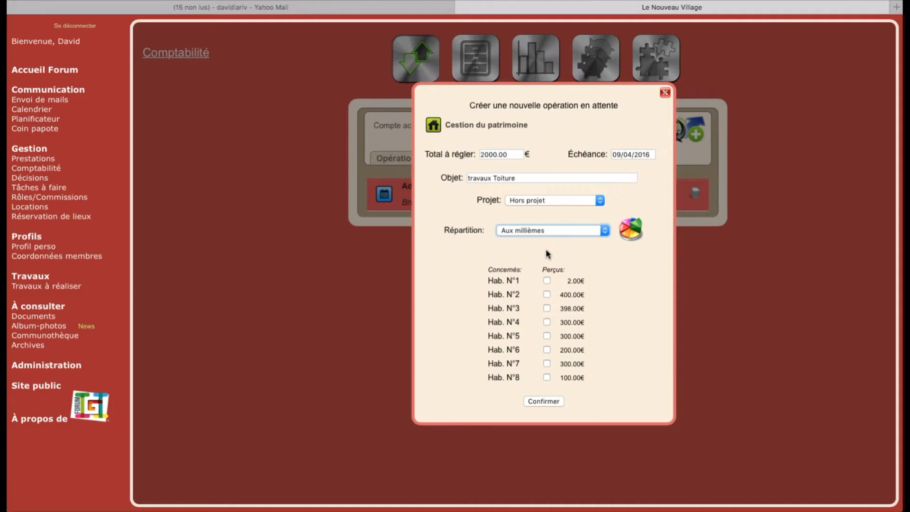
left_click(562, 231)
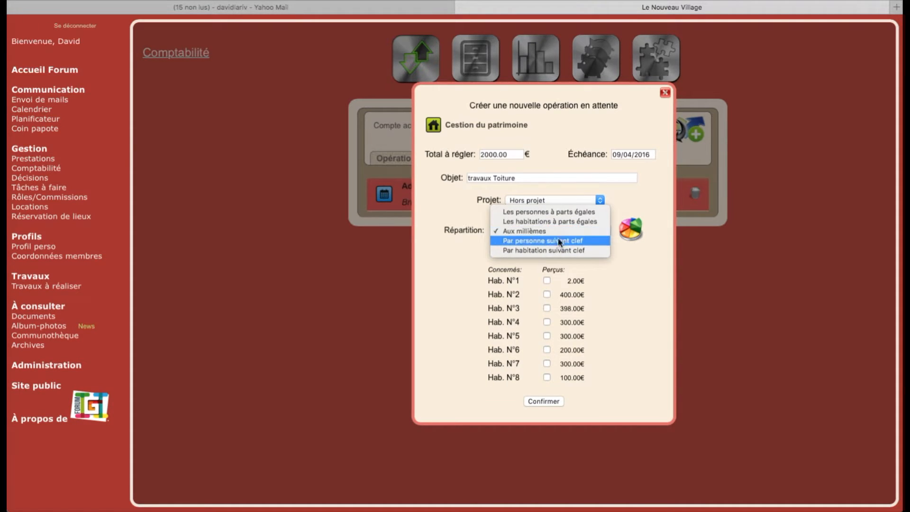
left_click(558, 242)
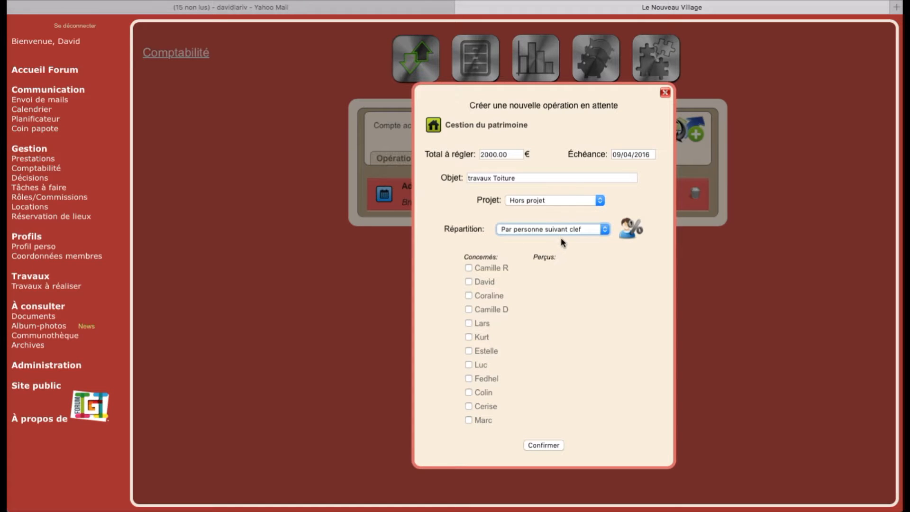
left_click(564, 228)
left_click(560, 236)
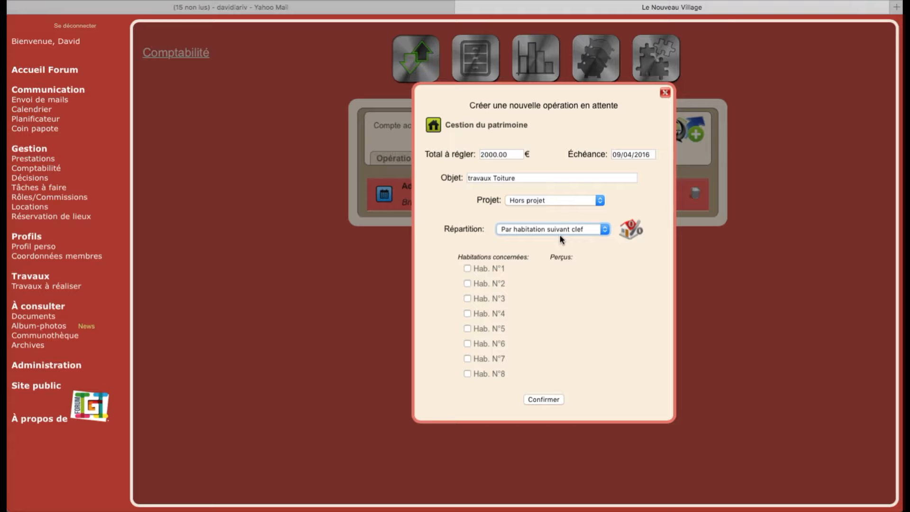
left_click(564, 233)
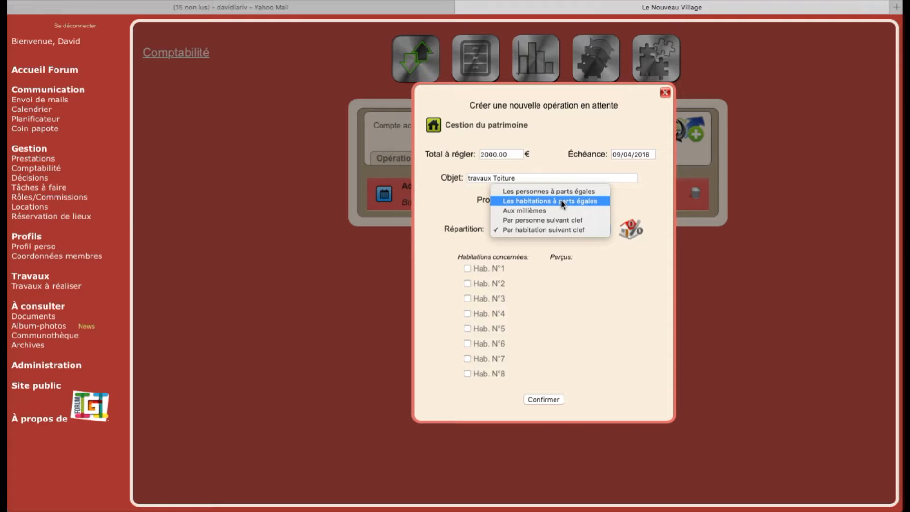
left_click(550, 221)
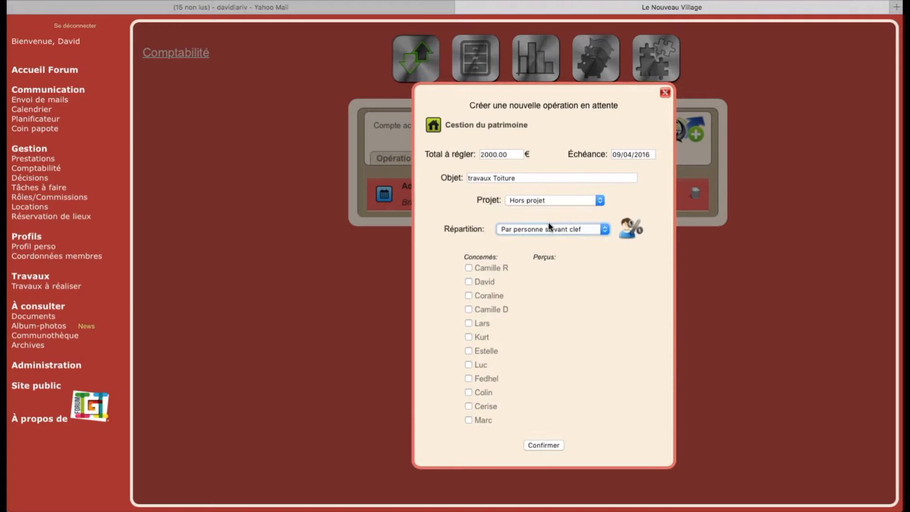
- Tick the first five members under Concernés and keep the project set to Hors projet
left_click(469, 270)
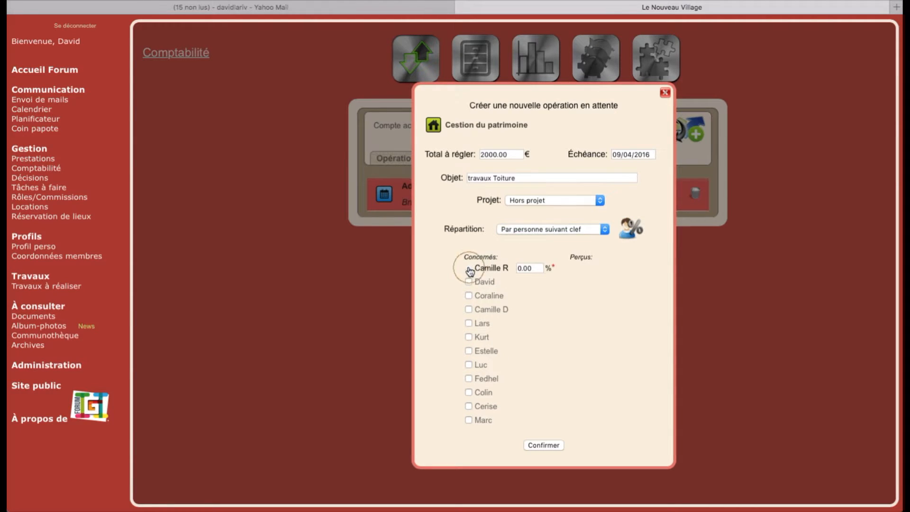
left_click(469, 283)
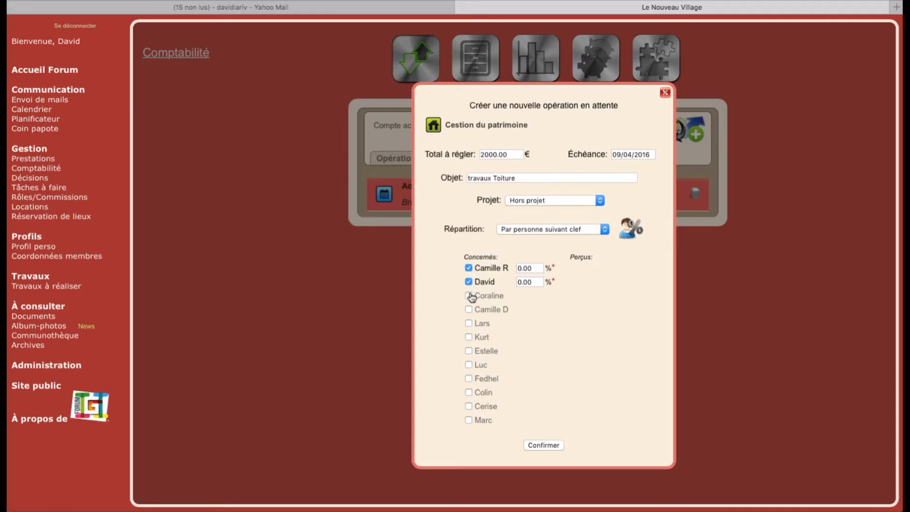
left_click(469, 297)
left_click(470, 311)
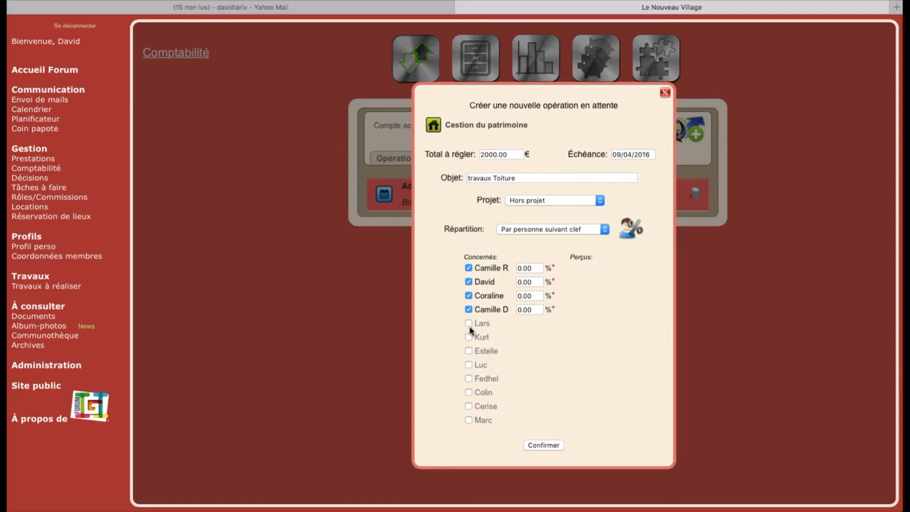
left_click(469, 325)
left_click(549, 203)
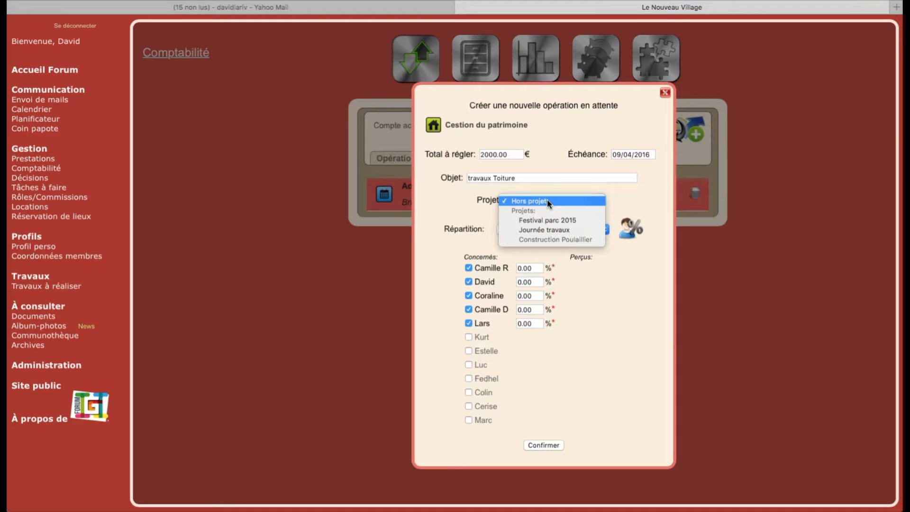
left_click(472, 211)
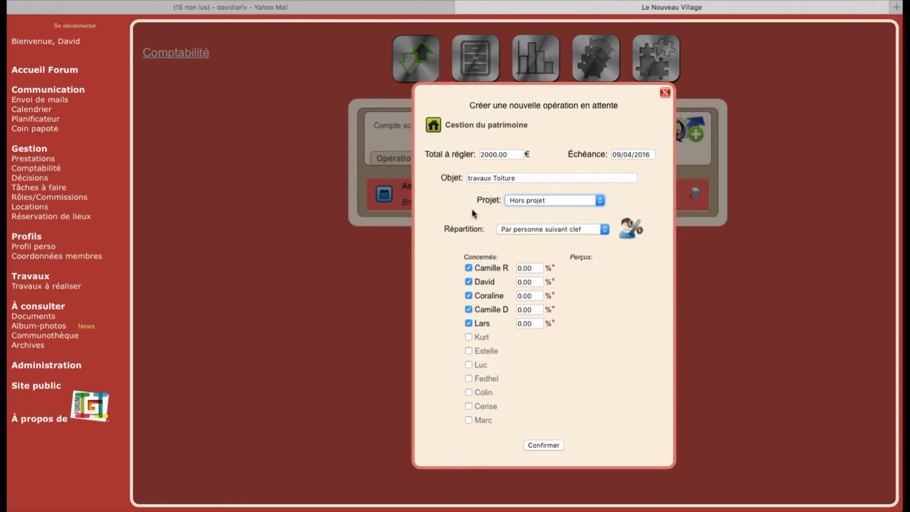
- Enter member shares of 20, 20, 20, 10 and 20 percent
double_click(520, 269)
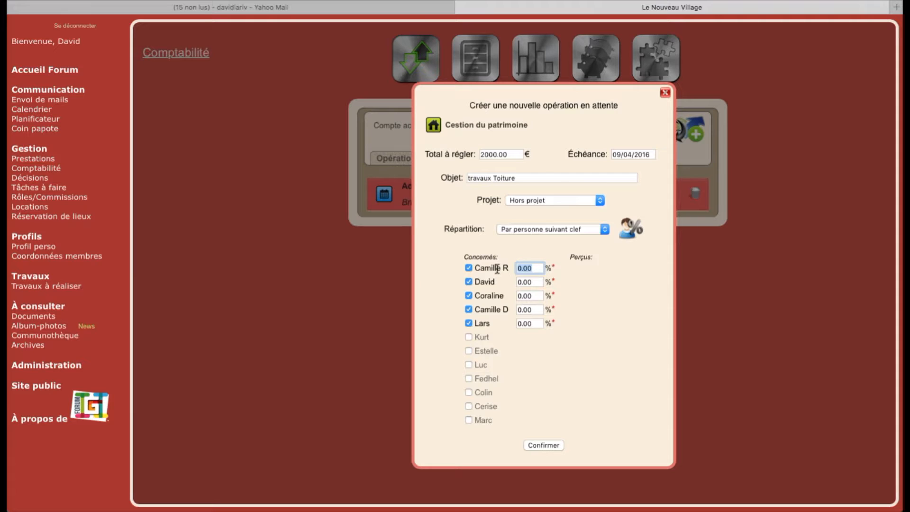
type("20")
double_click(536, 283)
type("20")
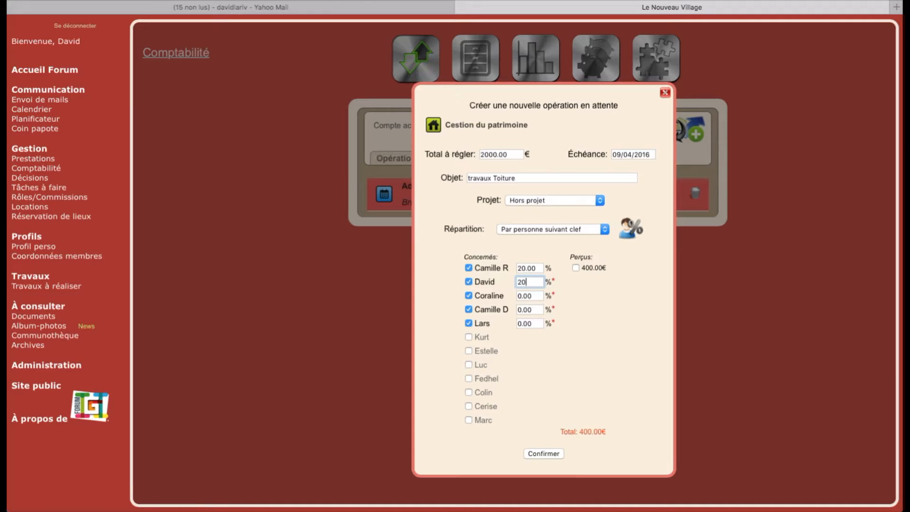
double_click(517, 294)
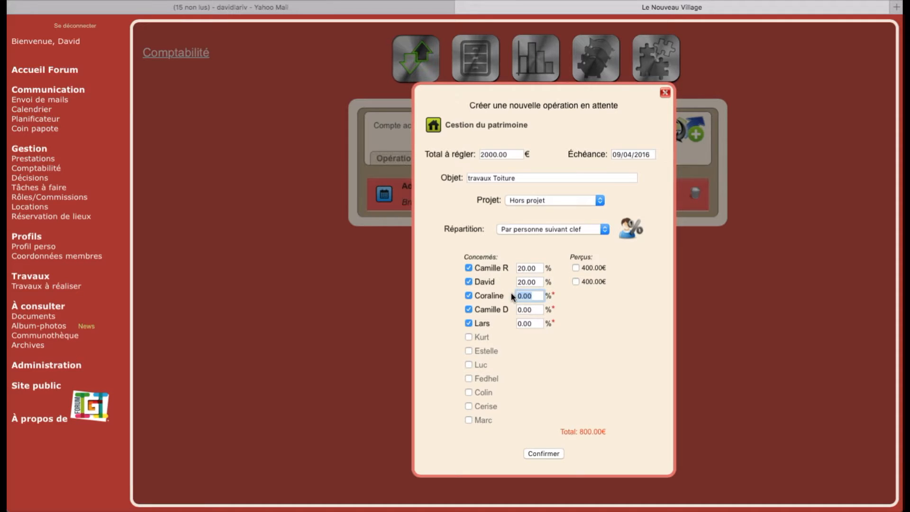
type("20")
left_click(530, 309)
double_click(530, 309)
type("10")
double_click(540, 324)
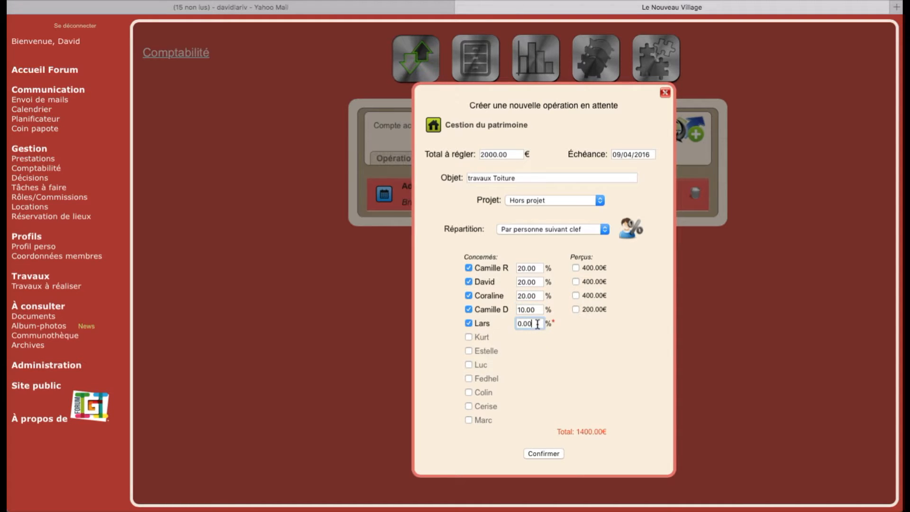
type("20")
left_click(593, 341)
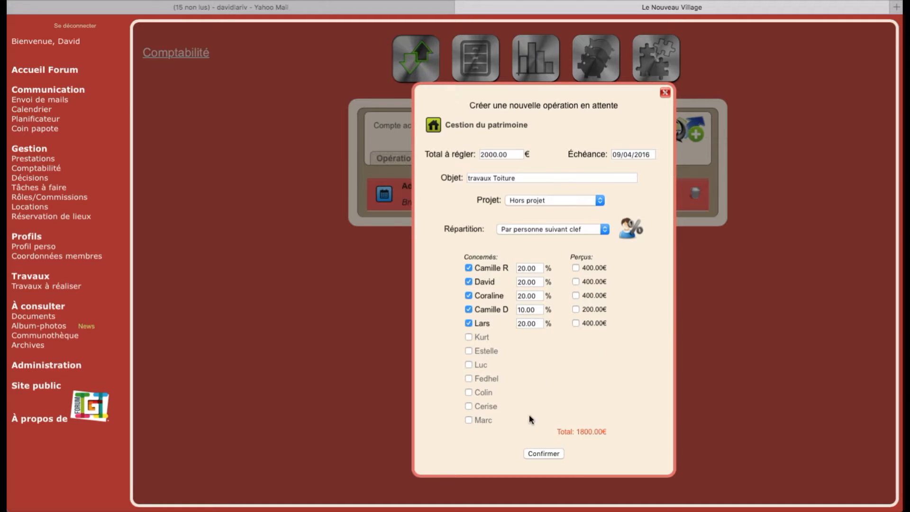
- After the 90% warning, change the fifth share to 30%, save operation #26, and switch to Yahoo Mail
left_click(541, 454)
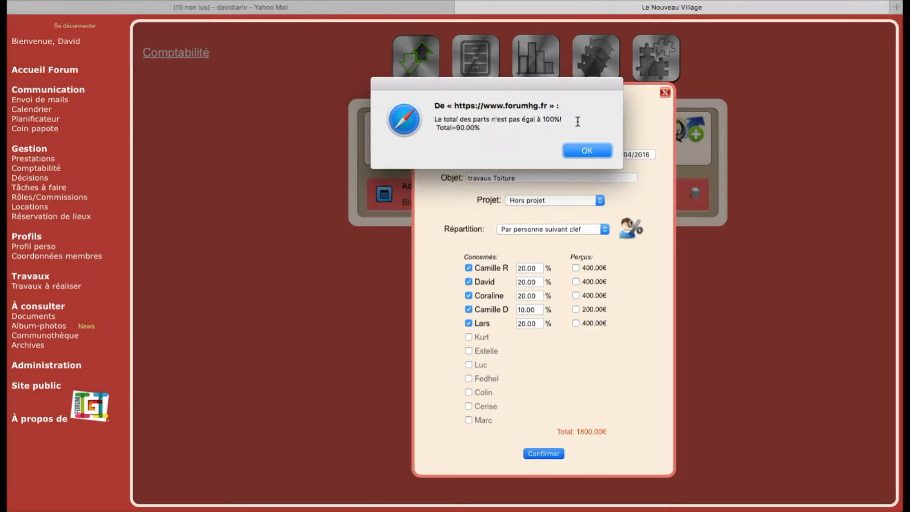
left_click(571, 149)
left_click_drag(523, 324, 503, 326)
type("3")
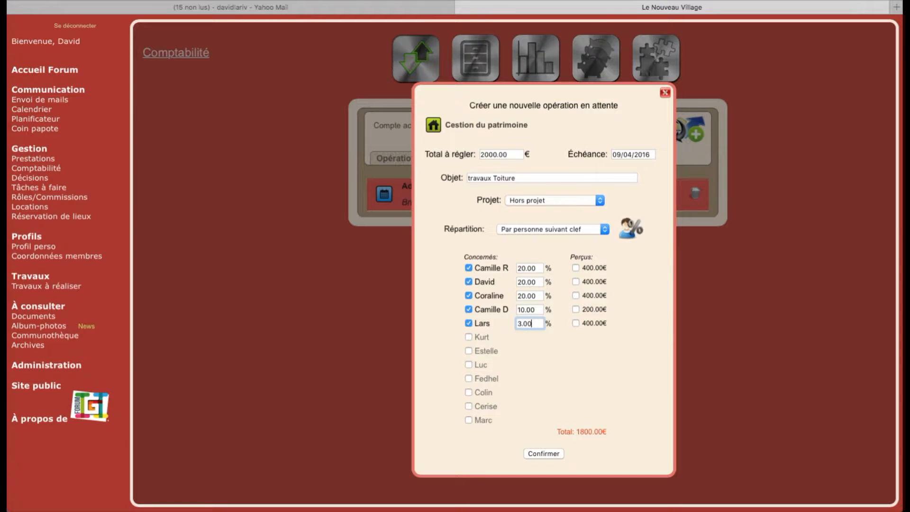
key("BackSpace")
key("BackSpace")
key("BackSpace")
key("BackSpace")
type("30")
left_click(545, 344)
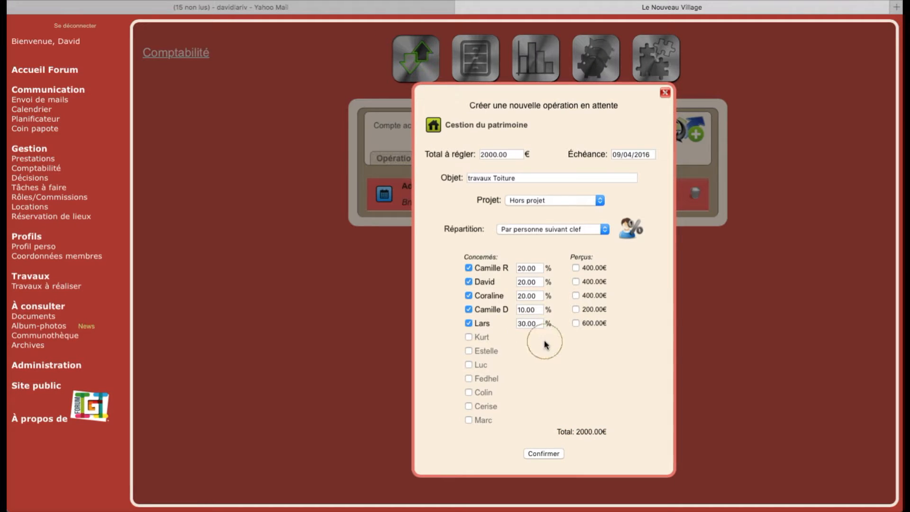
left_click(540, 454)
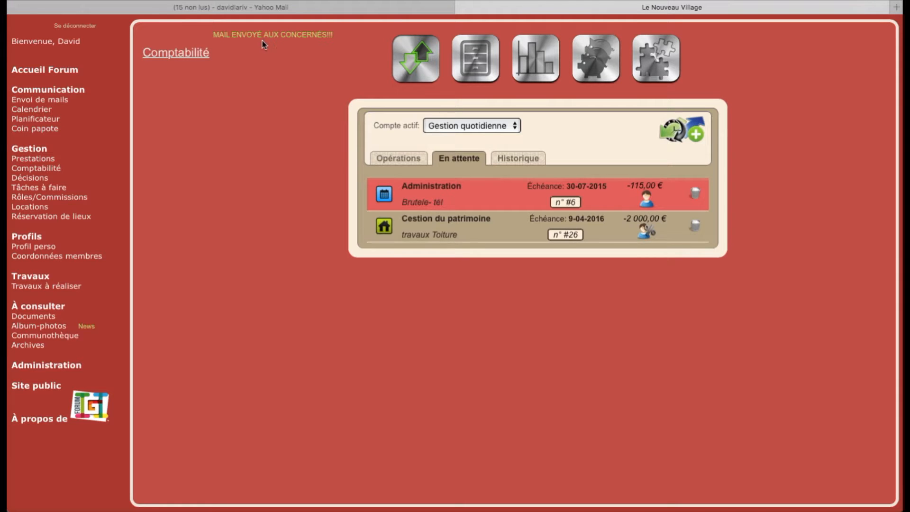
left_click(296, 13)
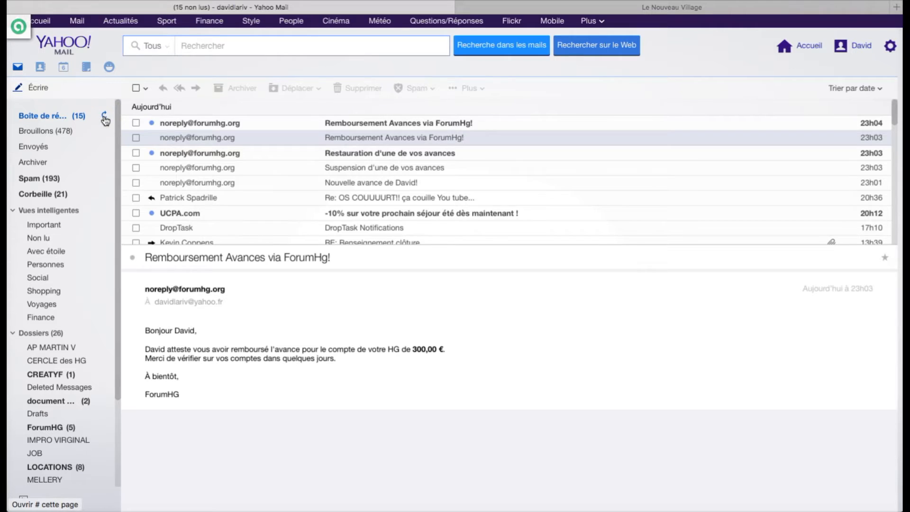
- Refresh the inbox, read two 'FormHG: Payement en attente' notices, and return to ForumHG
left_click(105, 119)
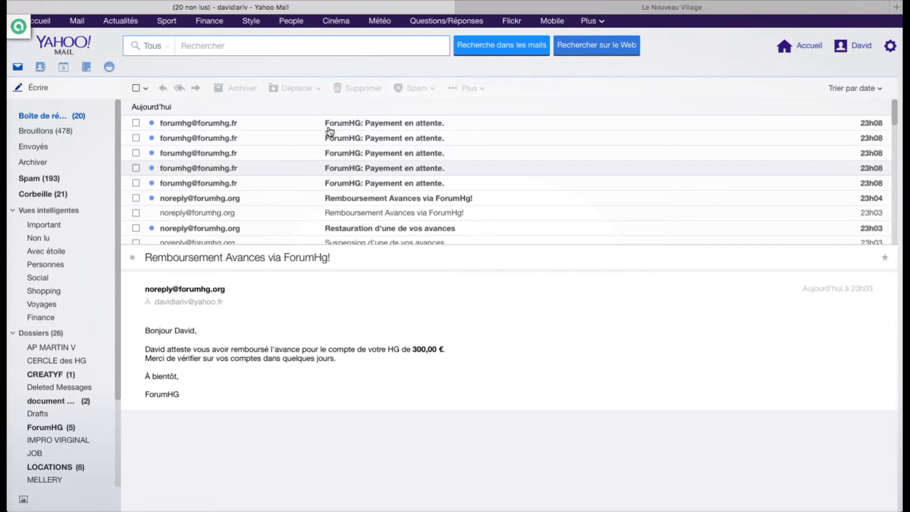
left_click(203, 156)
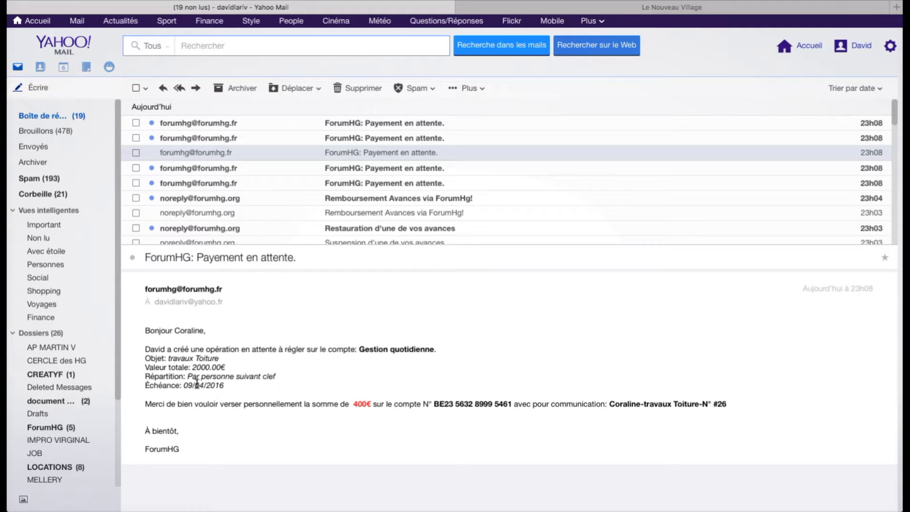
left_click(185, 170)
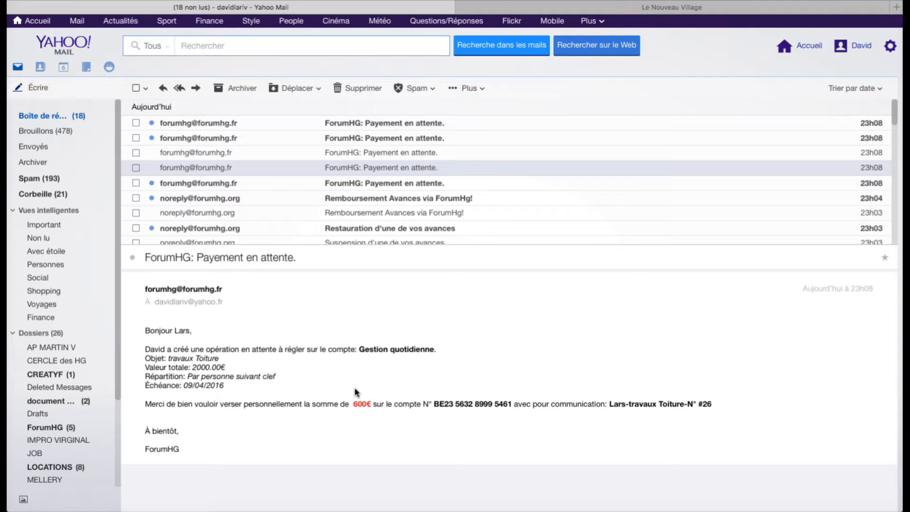
left_click(524, 8)
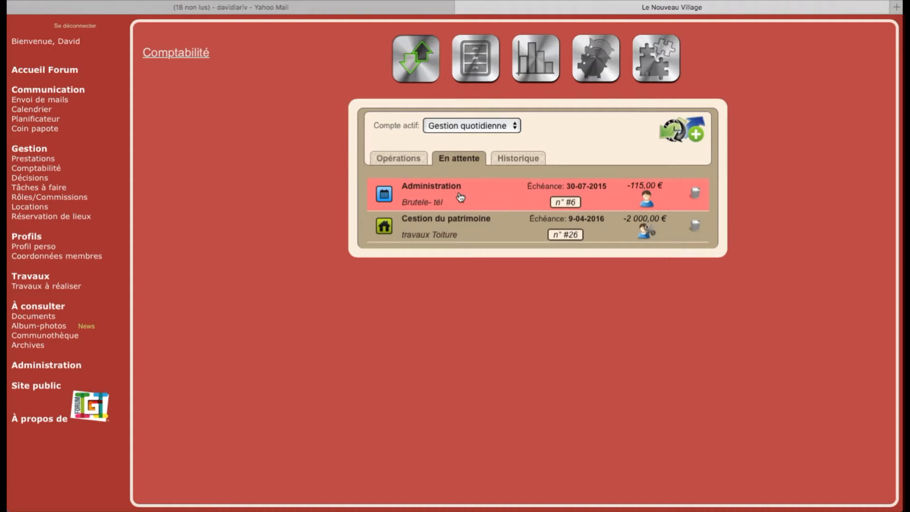
- Mark the first 400 €, third 400 € and the 200 € travaux Toiture shares as received
left_click(474, 233)
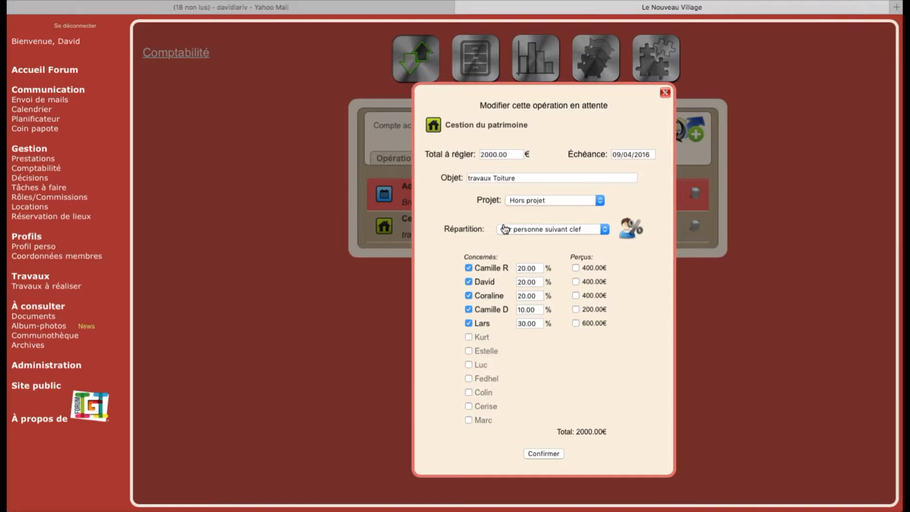
left_click(575, 268)
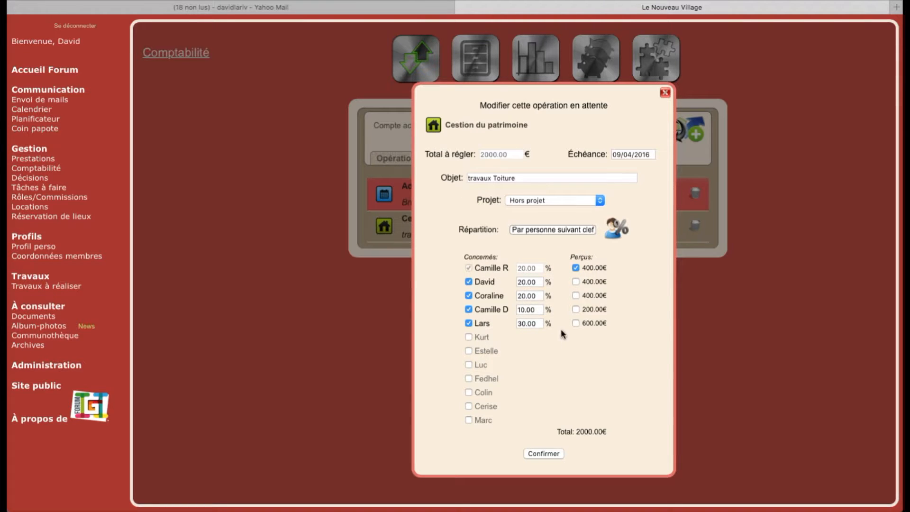
left_click(576, 295)
left_click(576, 309)
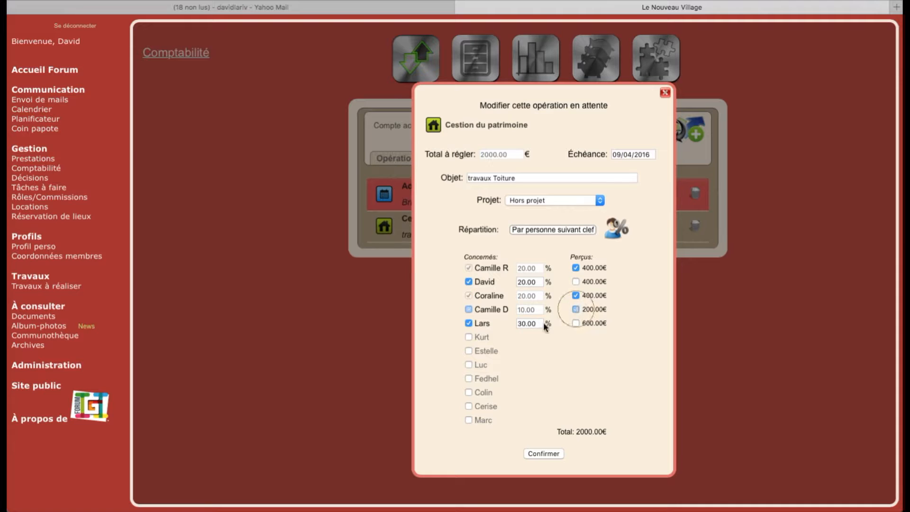
left_click(543, 454)
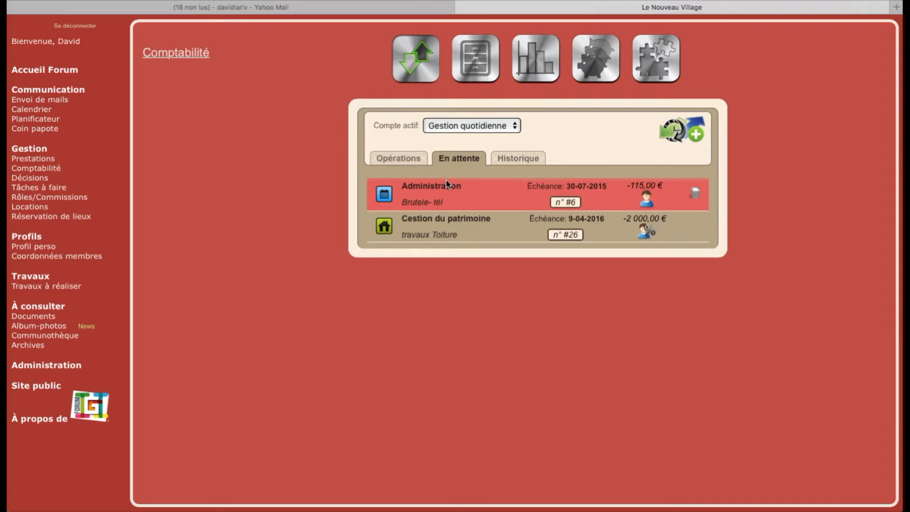
- Mark the remaining 400 € and 600 € shares as received, completing the 2000 €
left_click(501, 202)
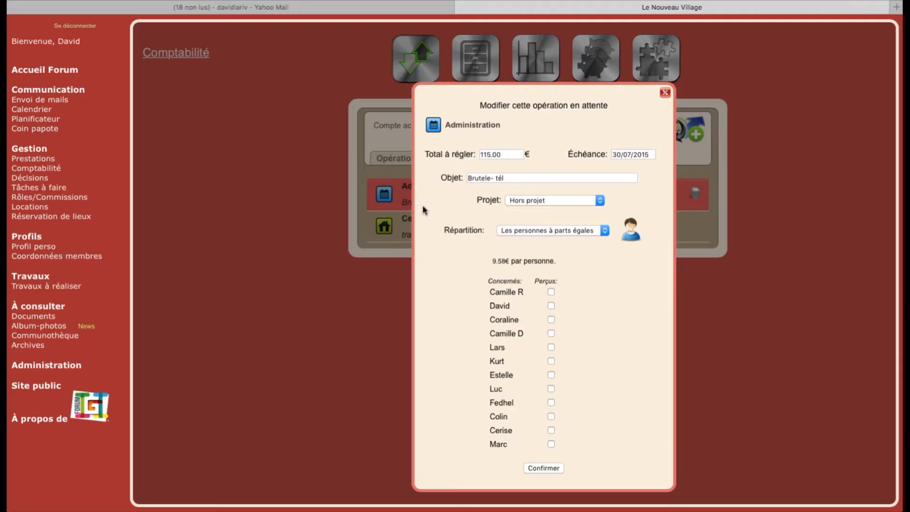
left_click(665, 92)
left_click(501, 234)
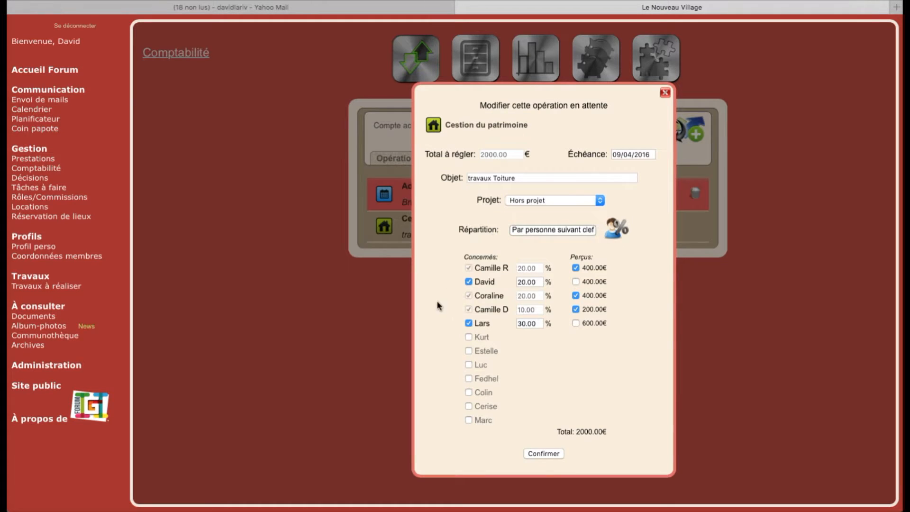
left_click(576, 281)
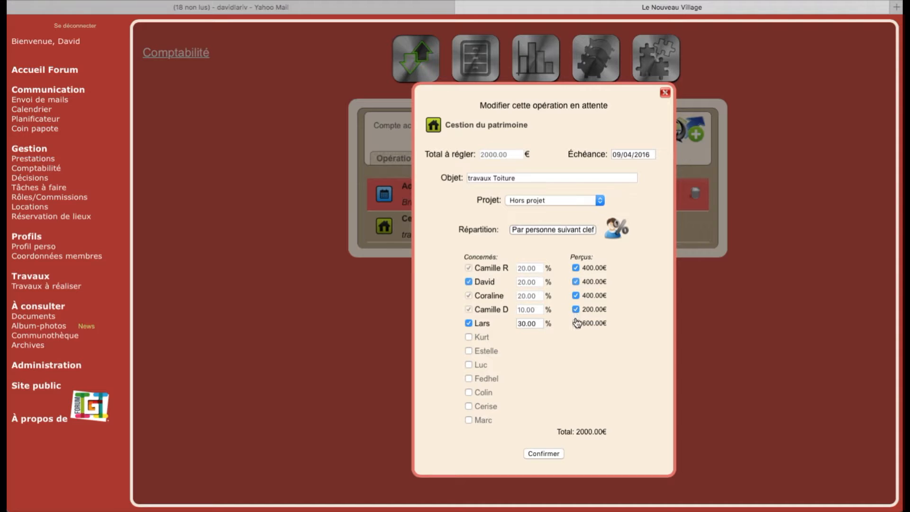
left_click(575, 324)
left_click(544, 454)
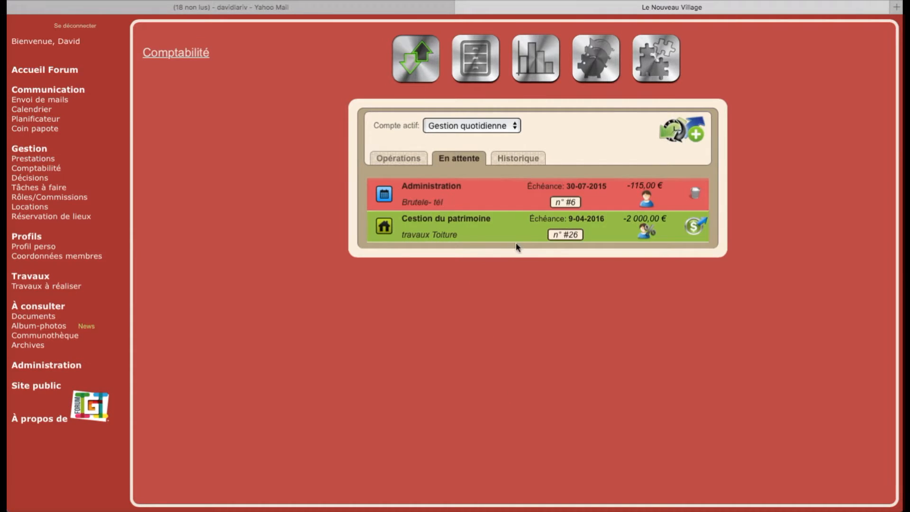
- Record the travaux Toiture operation #26 as paid and confirm the irreversible settlement
left_click(694, 227)
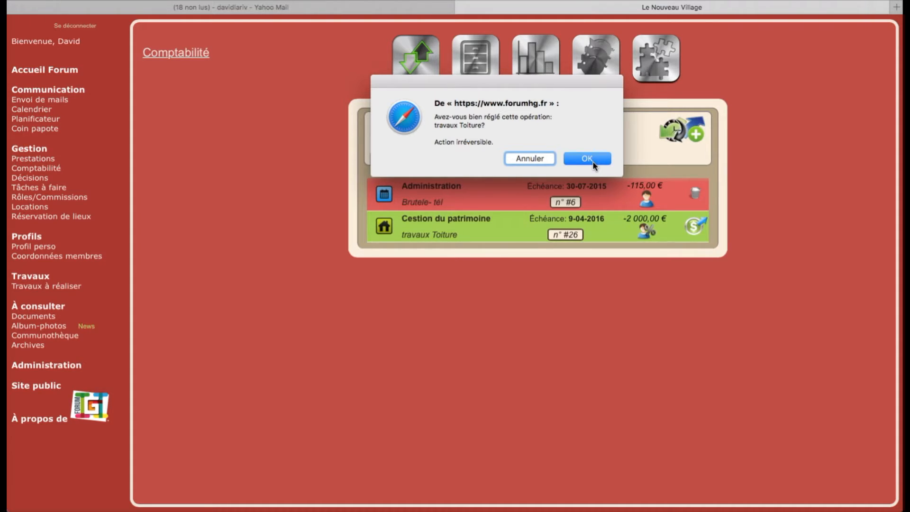
left_click(588, 159)
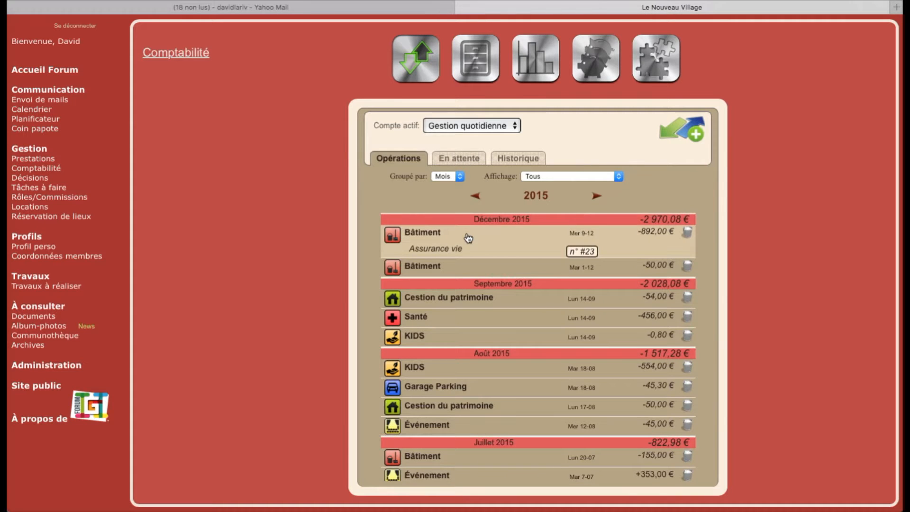
- Browse from 2016 back to 2015 and group the operations by Jour
left_click(597, 196)
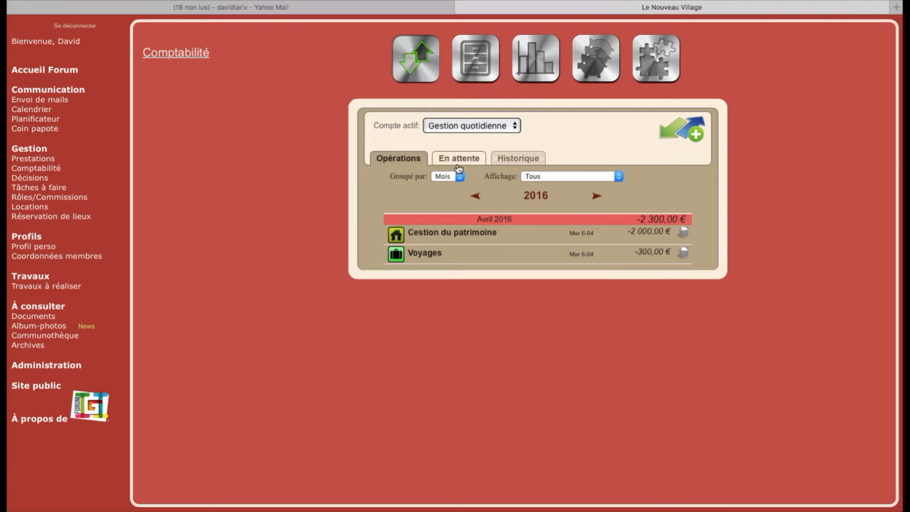
left_click(476, 196)
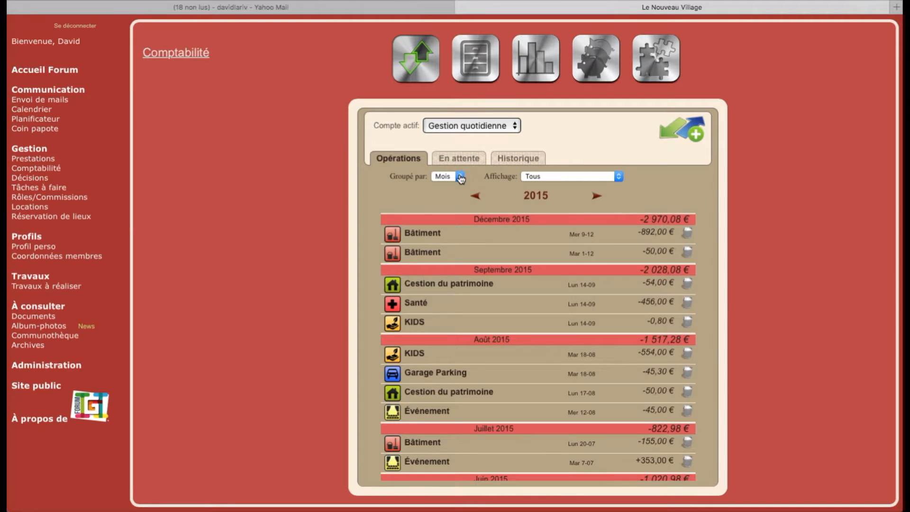
left_click(457, 177)
left_click(451, 171)
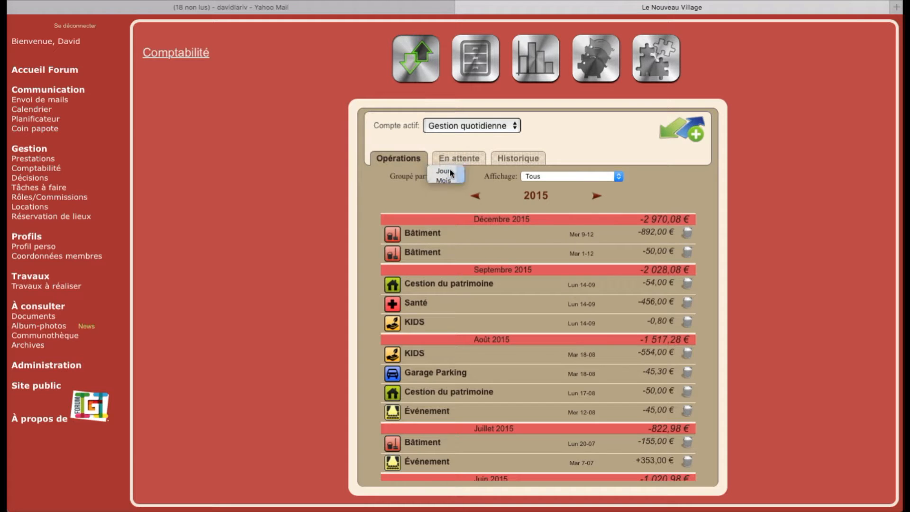
scroll(462, 257, "down", 3)
scroll(462, 257, "down", 3)
scroll(462, 258, "up", 6)
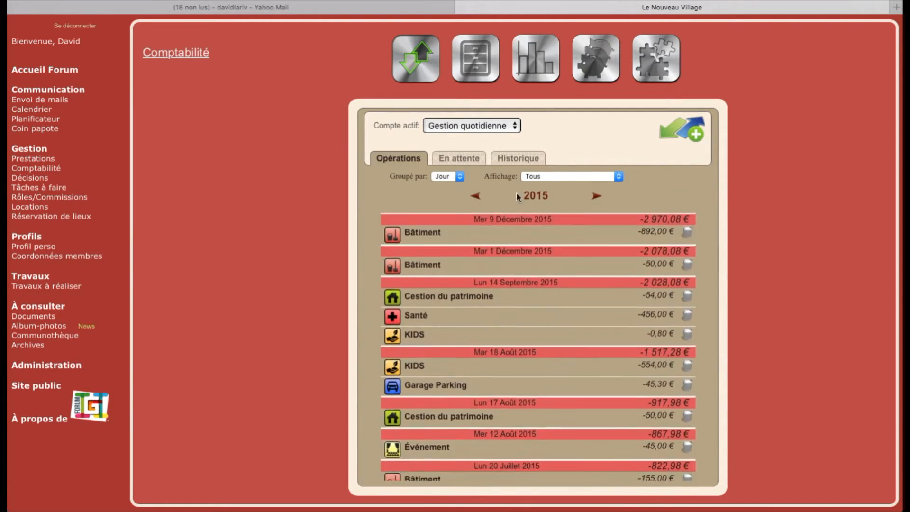
- Review the Historique of account actions, then bring up the charts and export options
left_click(539, 179)
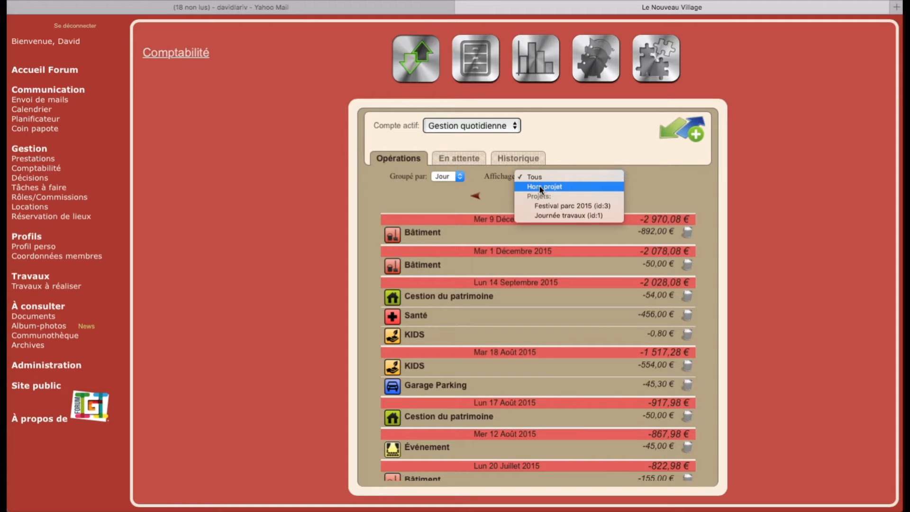
left_click(568, 152)
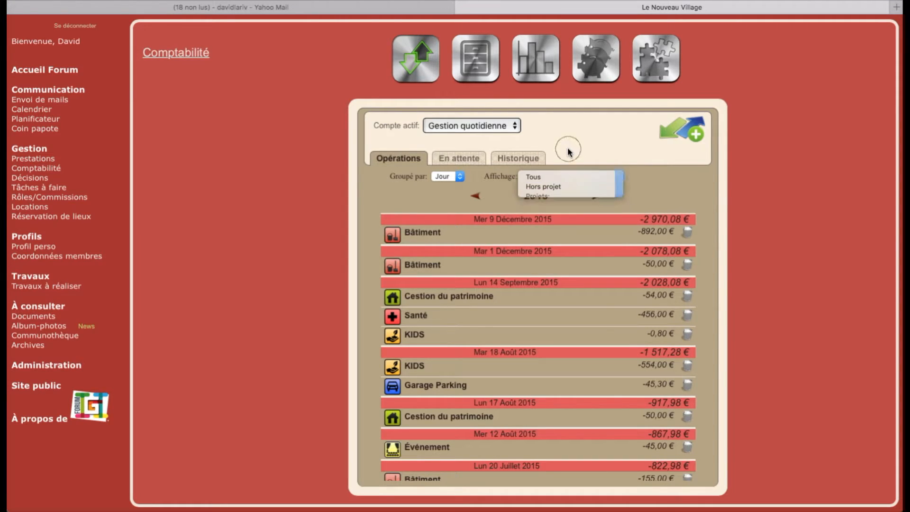
left_click(501, 159)
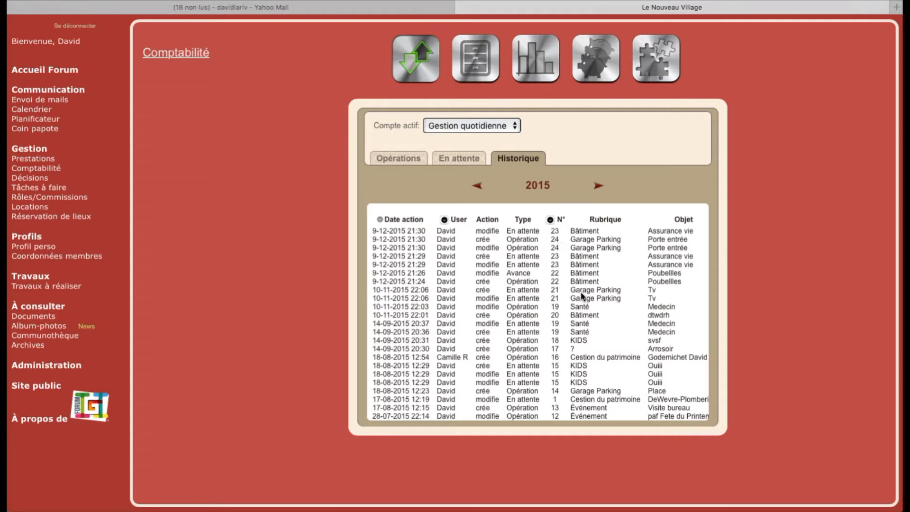
left_click(417, 160)
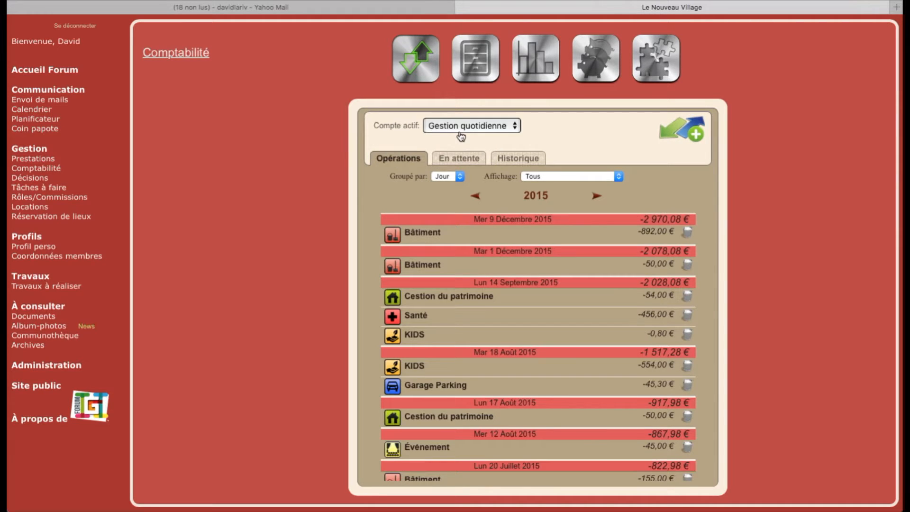
left_click(534, 73)
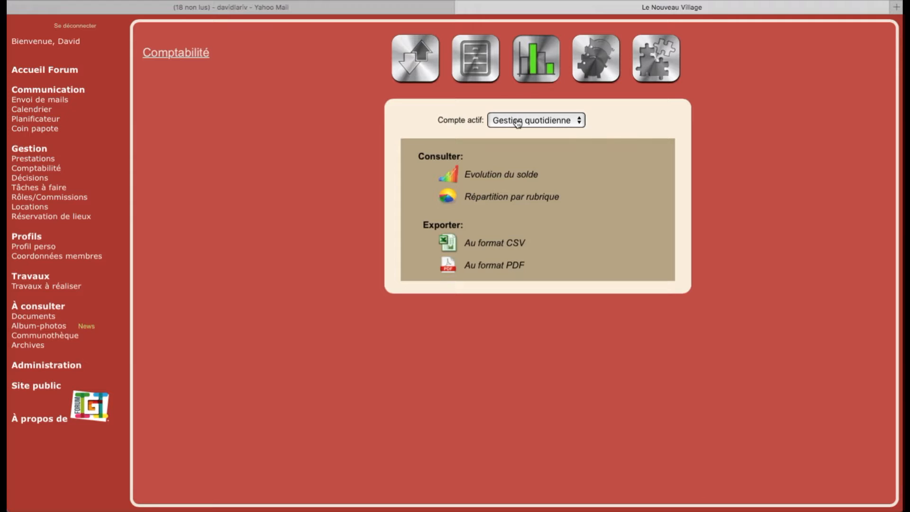
left_click(507, 177)
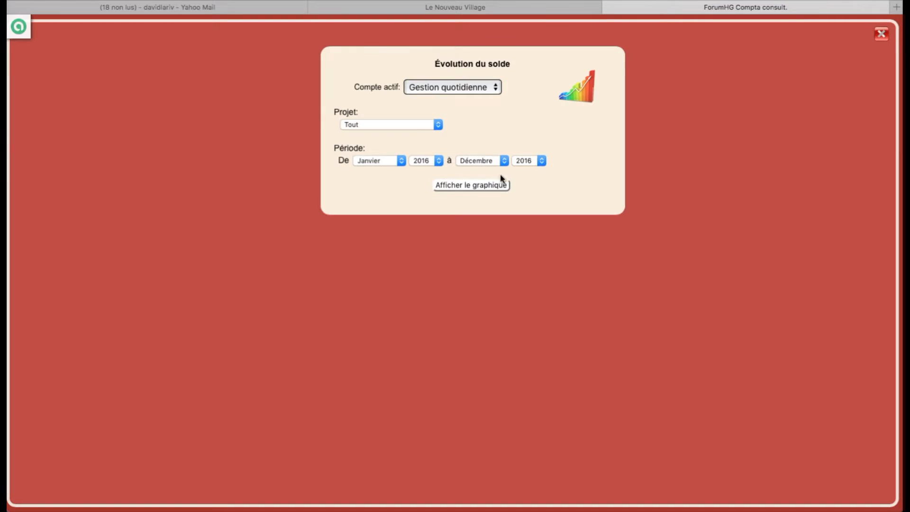
left_click(435, 161)
left_click(424, 172)
left_click(468, 195)
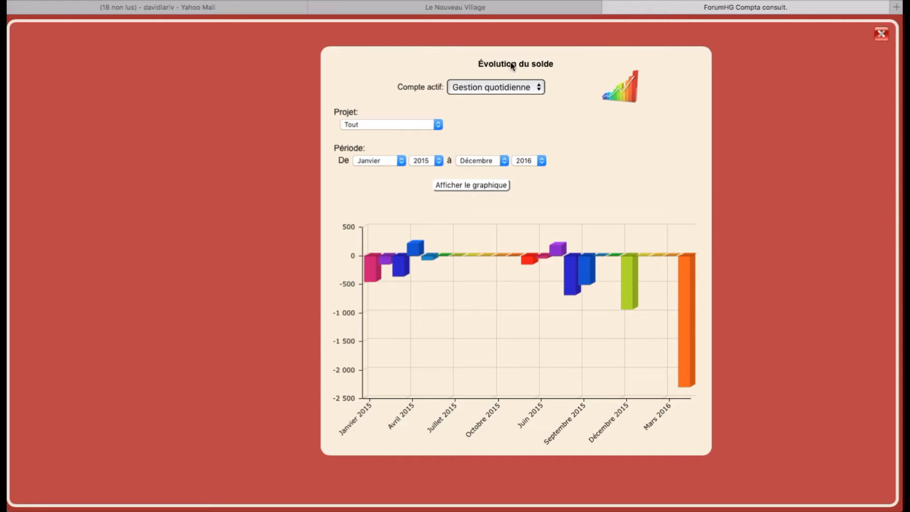
left_click(881, 34)
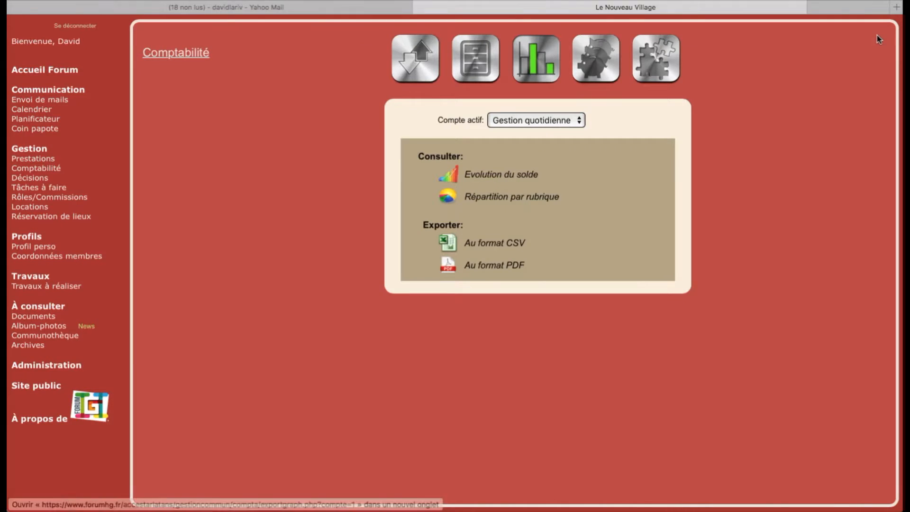
- Draw the per-category breakdown pie charts for the period starting in 2015
left_click(492, 197)
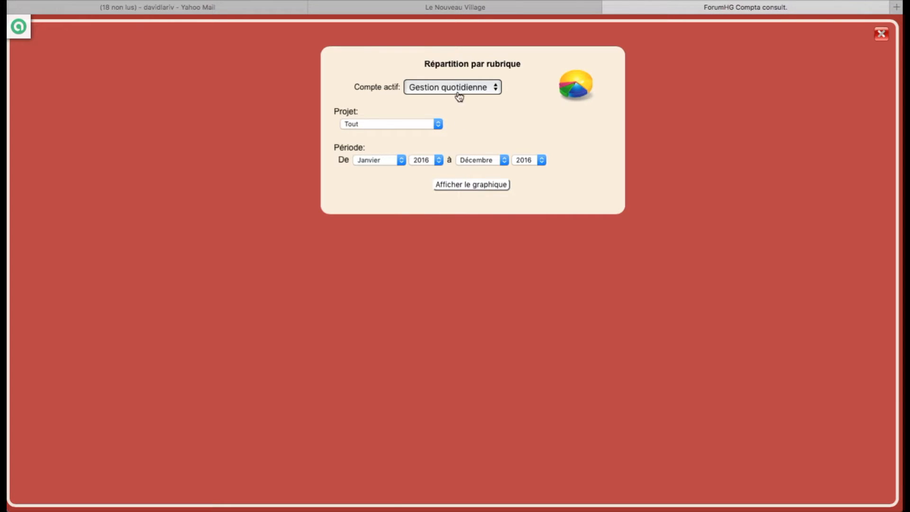
left_click(439, 159)
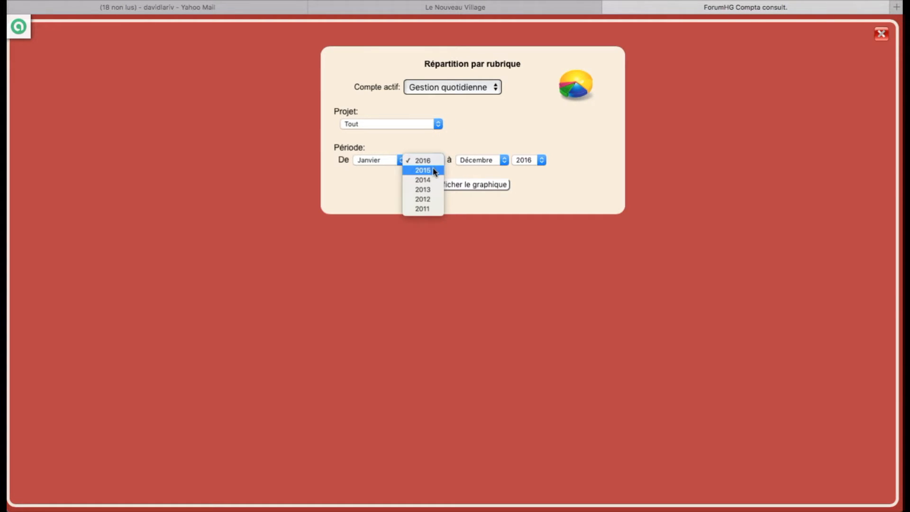
left_click(429, 170)
left_click(456, 187)
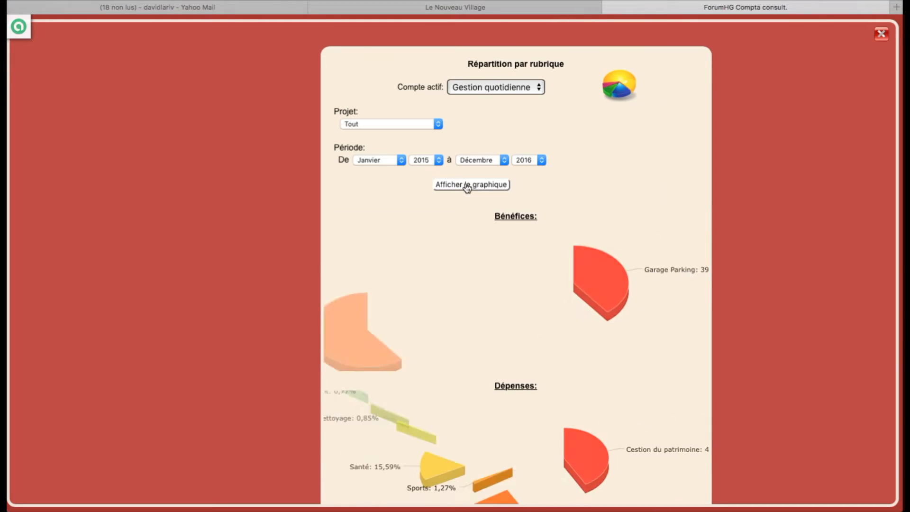
- Review the income and expense breakdowns (Événement 60,55%), then close the chart window
scroll(417, 263, "down", 2)
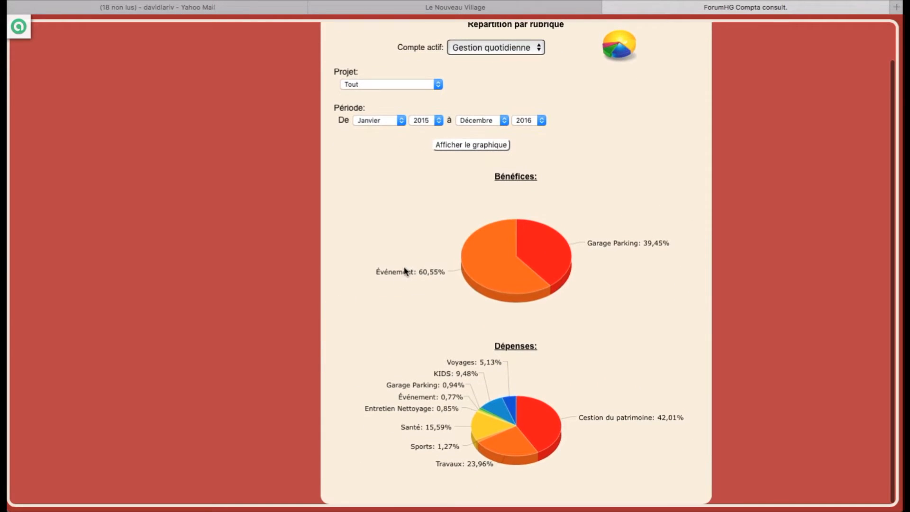
mouse_move(410, 394)
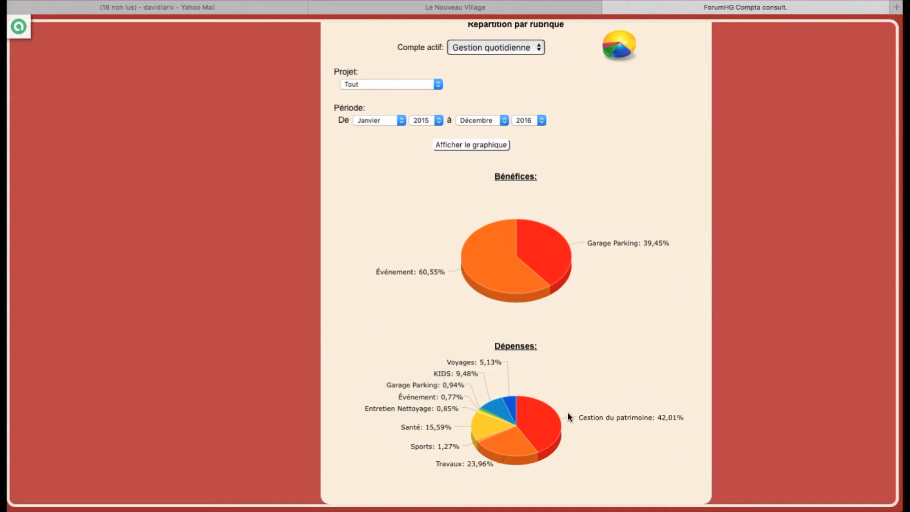
mouse_move(514, 409)
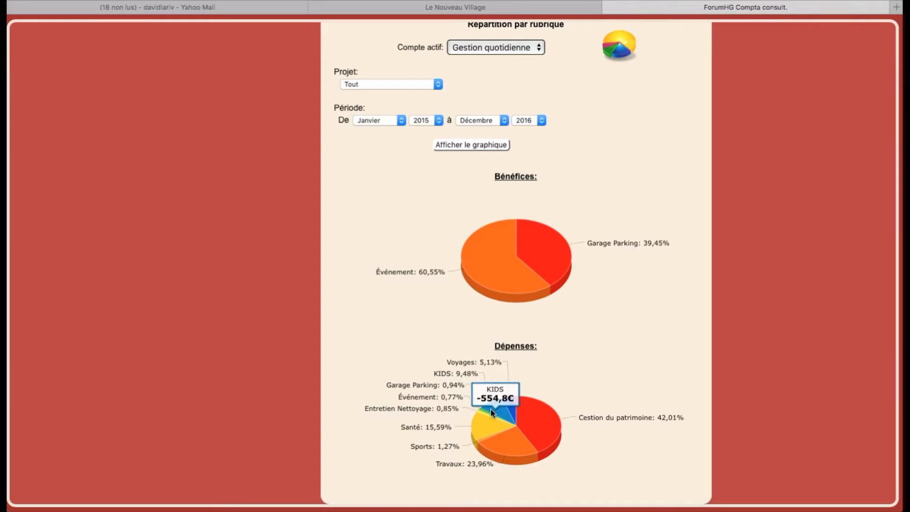
mouse_move(490, 445)
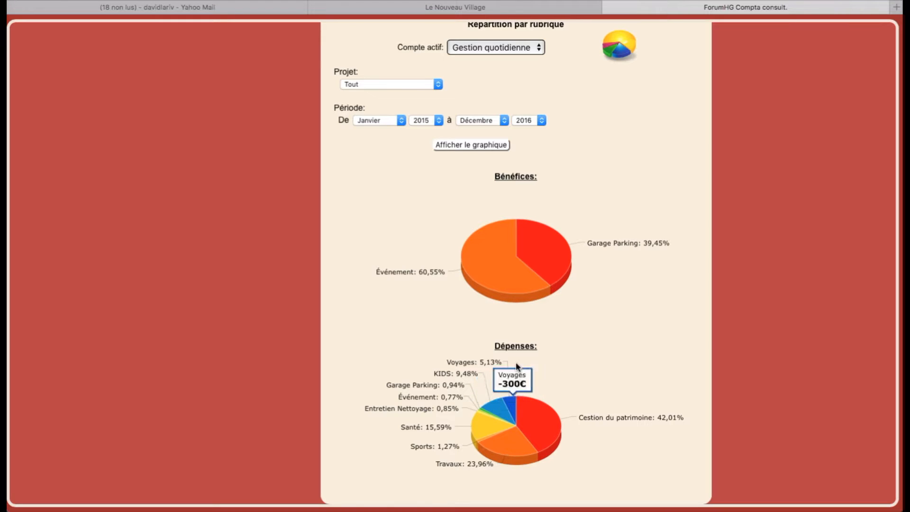
mouse_move(501, 238)
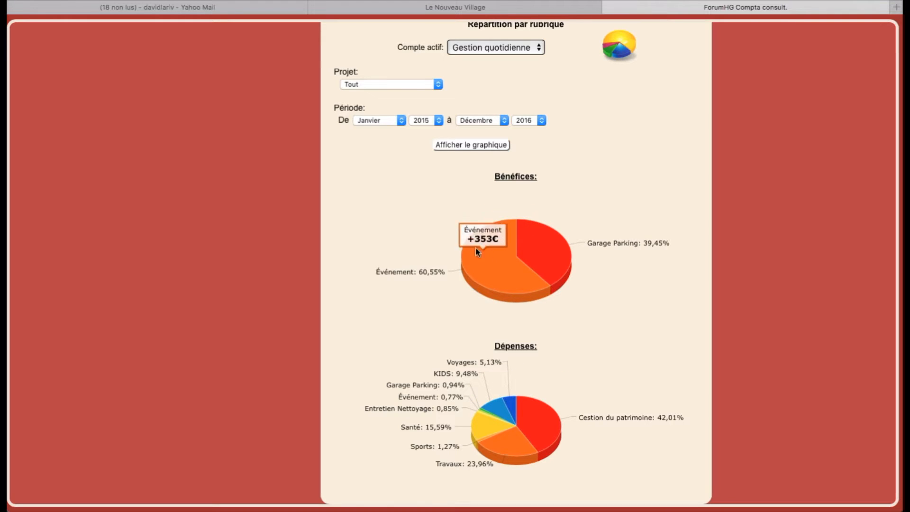
scroll(401, 151, "up", 2)
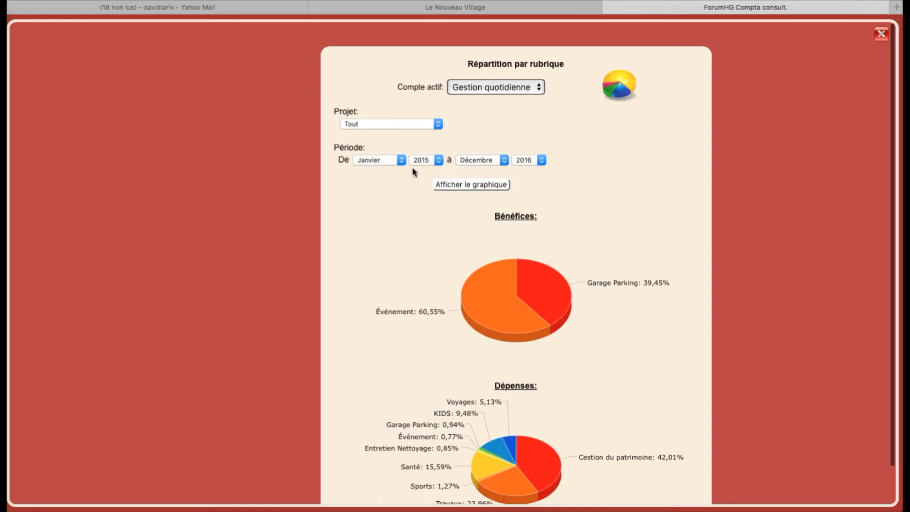
scroll(466, 214, "down", 2)
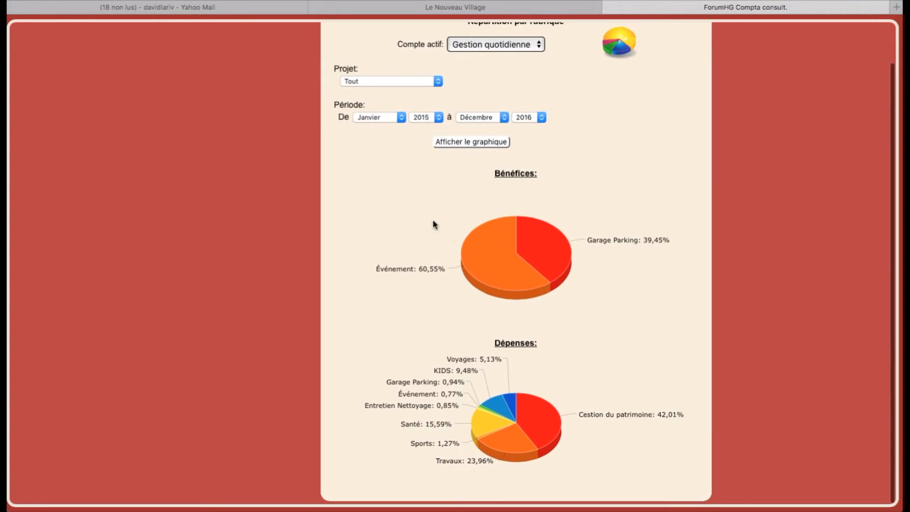
scroll(619, 103, "up", 2)
scroll(551, 95, "down", 1)
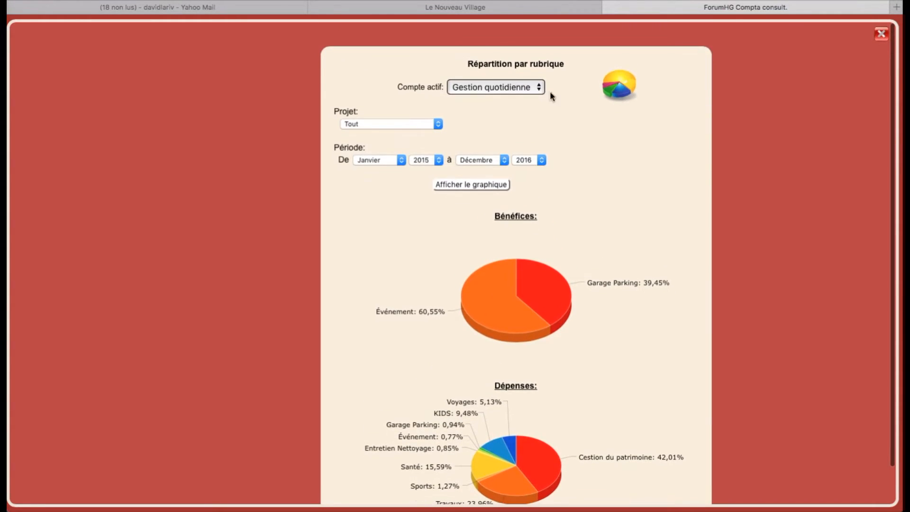
left_click(881, 34)
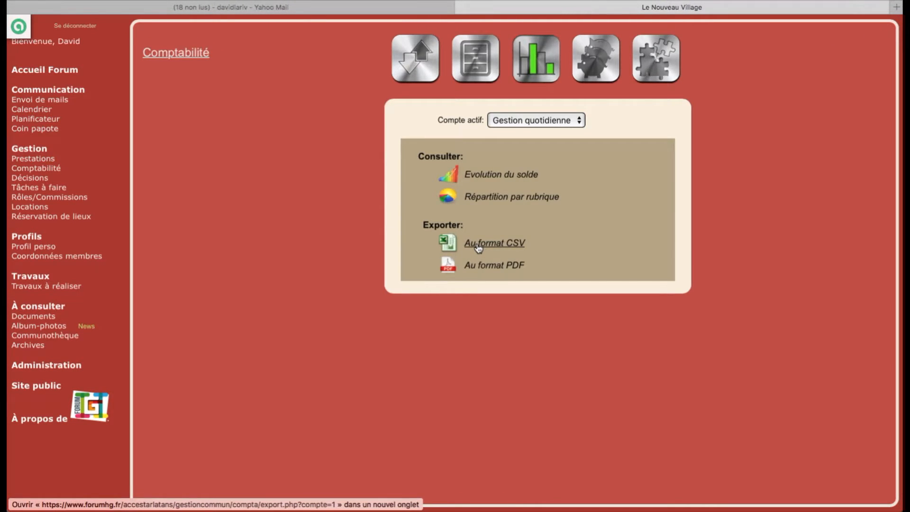
- Generate a PDF of operations from 2015 onward with the Preuve column excluded
left_click(502, 268)
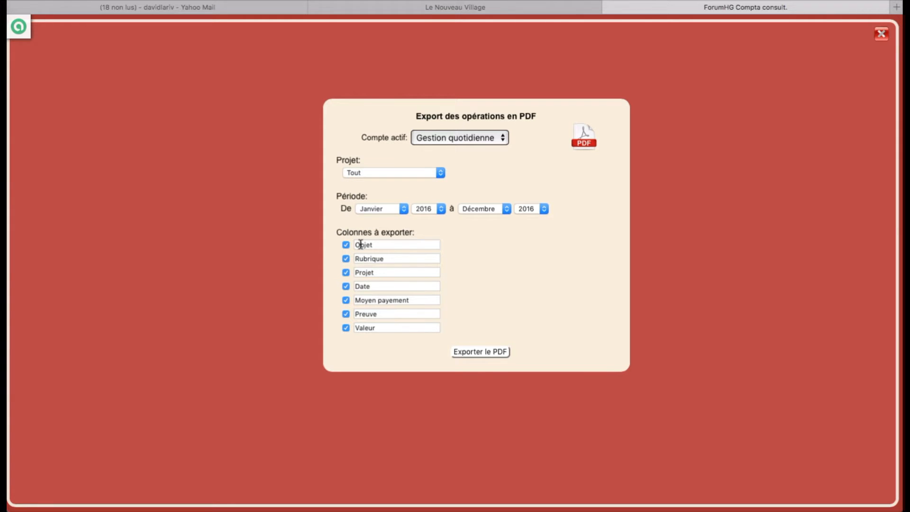
left_click(345, 314)
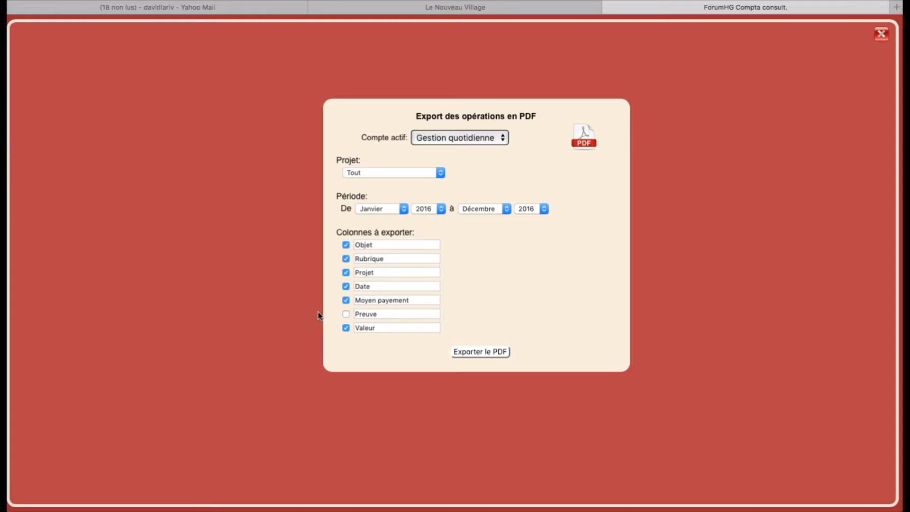
left_click(346, 315)
left_click(346, 315)
left_click(441, 208)
left_click(429, 219)
left_click(481, 353)
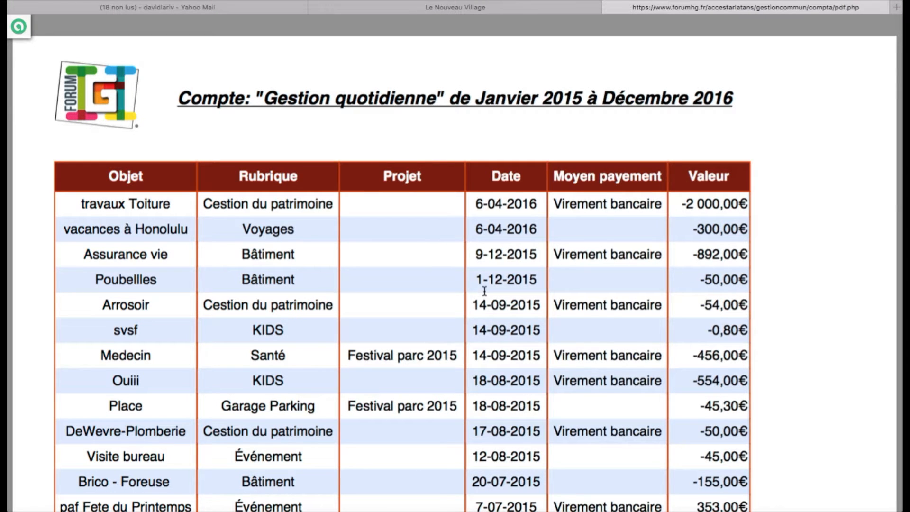
- Look through the exported PDF (total -5 270,08€) and close it
scroll(485, 290, "down", 10)
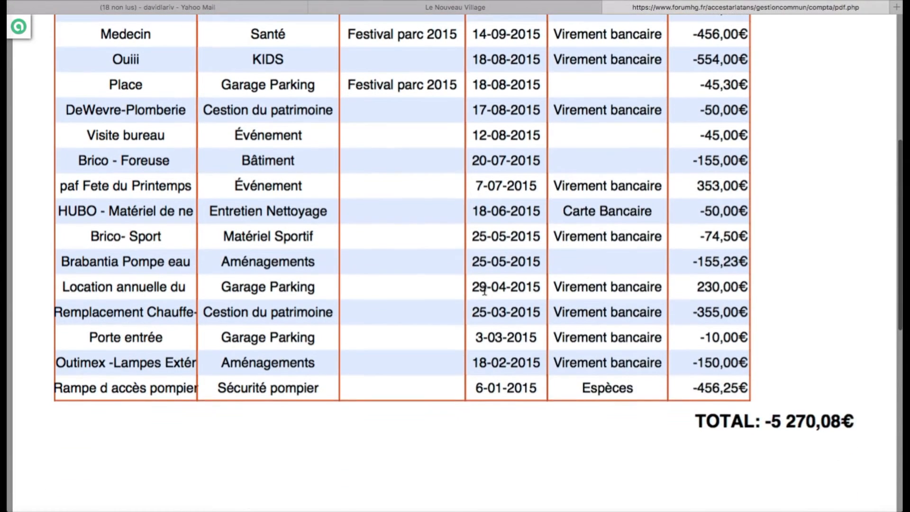
scroll(484, 290, "down", 12)
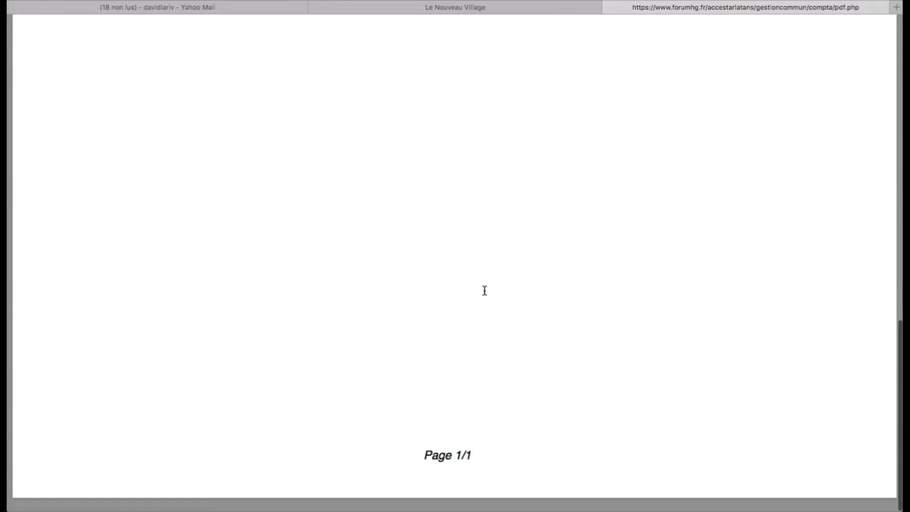
scroll(485, 290, "up", 12)
scroll(484, 290, "up", 10)
scroll(485, 290, "down", 14)
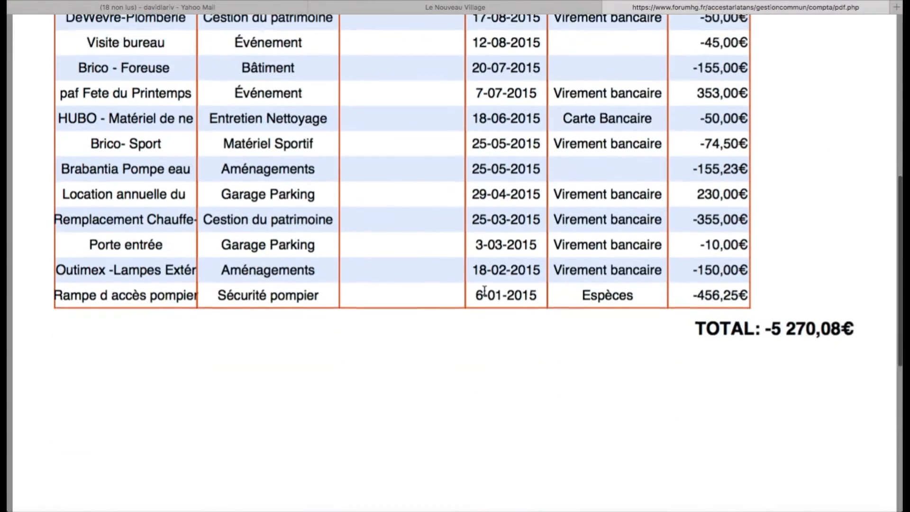
scroll(484, 290, "up", 15)
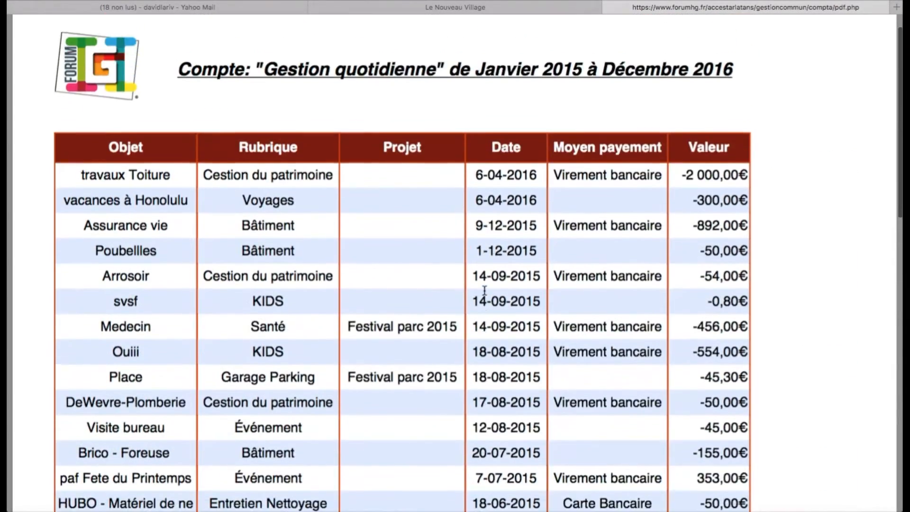
left_click(609, 8)
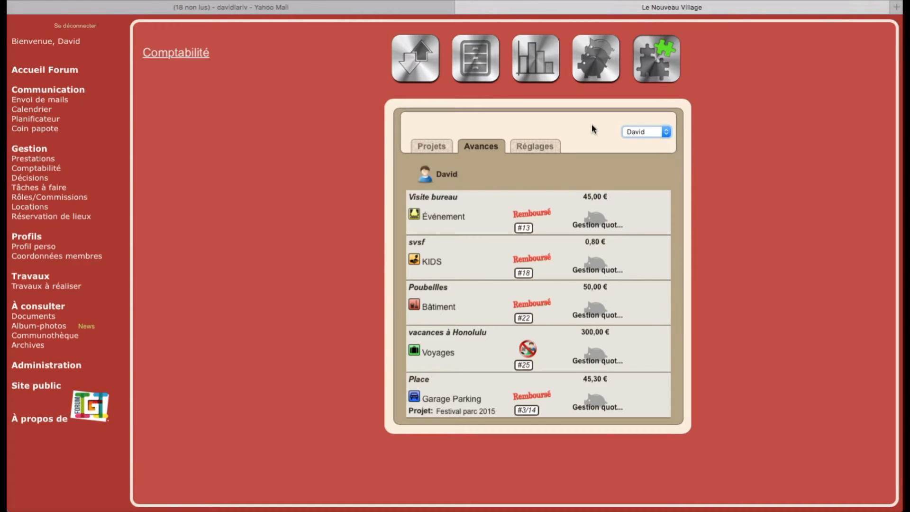
- Review the account's categories and its pending and completed operations, then open Locations
left_click(471, 62)
left_click(422, 60)
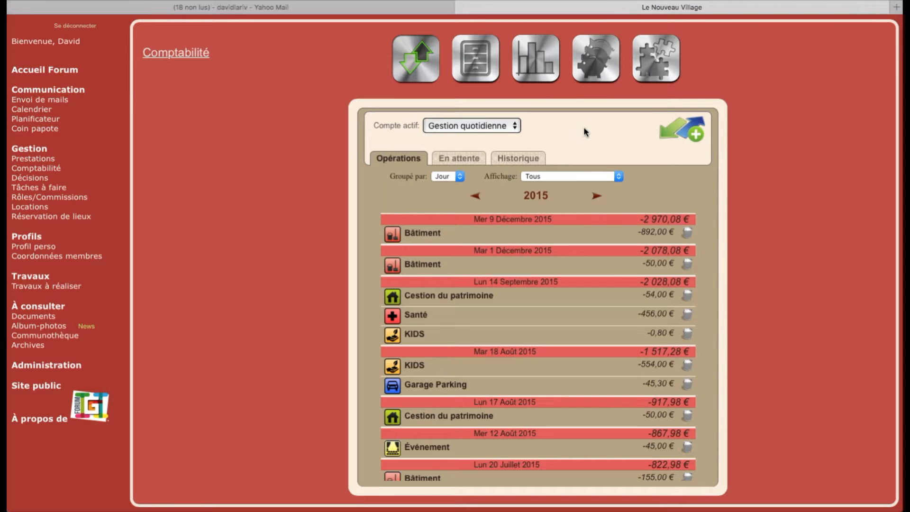
left_click(454, 159)
left_click(409, 159)
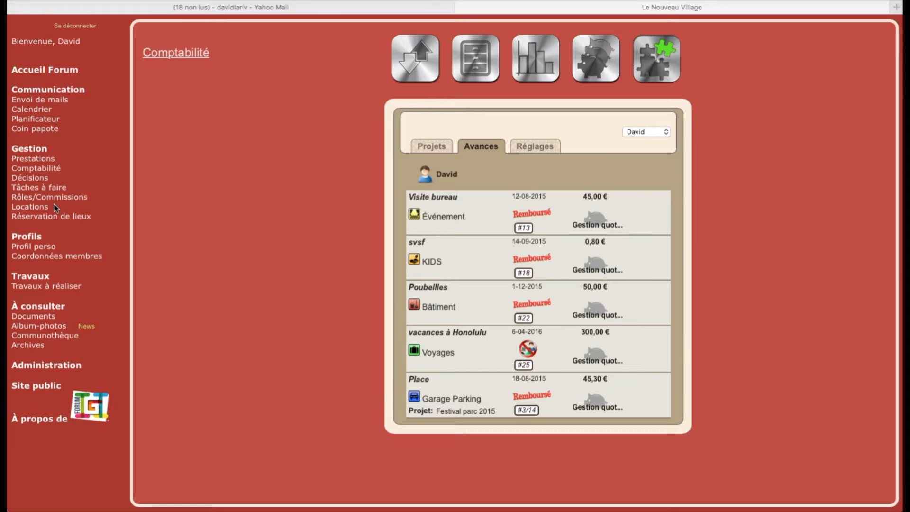
left_click(28, 208)
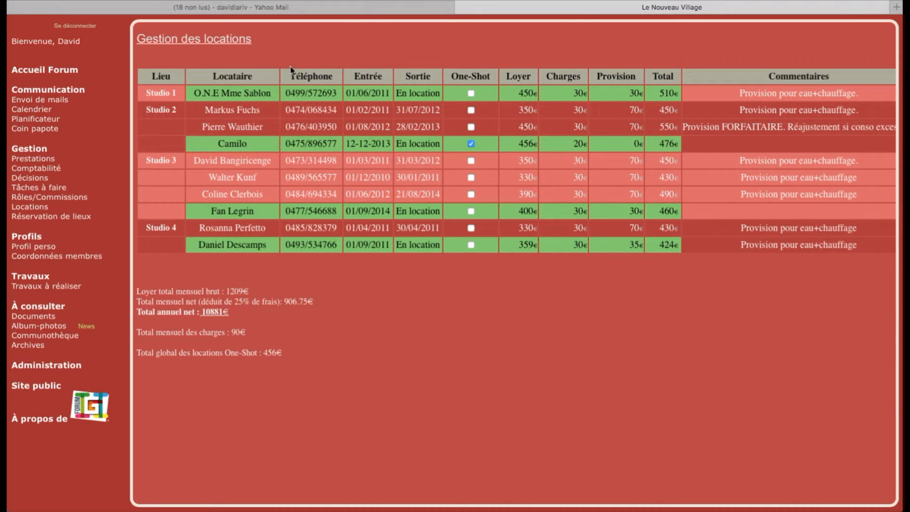
- Add another member to the Location role's casting in Rôles/Commissions and save
left_click(27, 199)
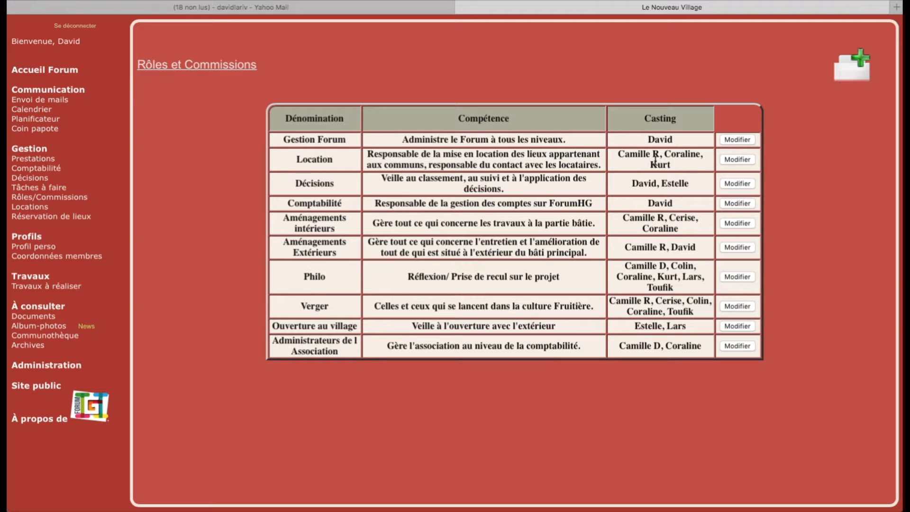
left_click(731, 161)
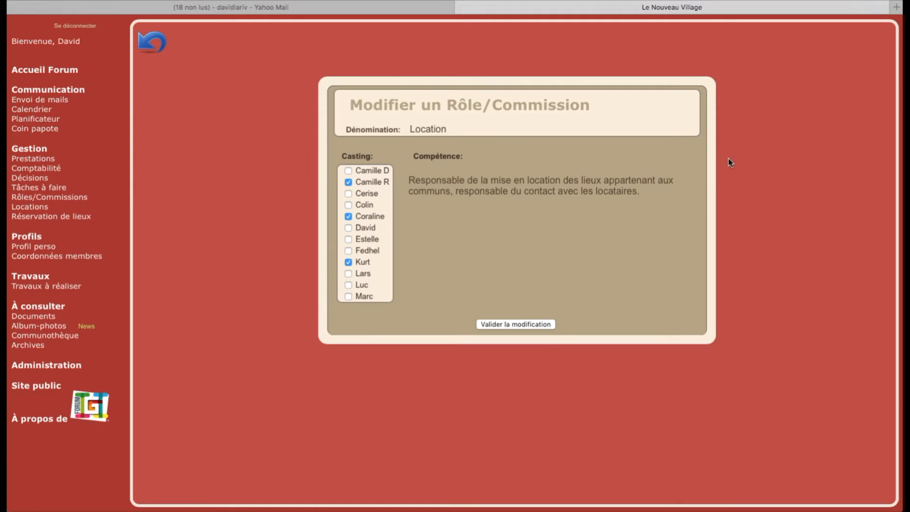
left_click(348, 227)
left_click(516, 325)
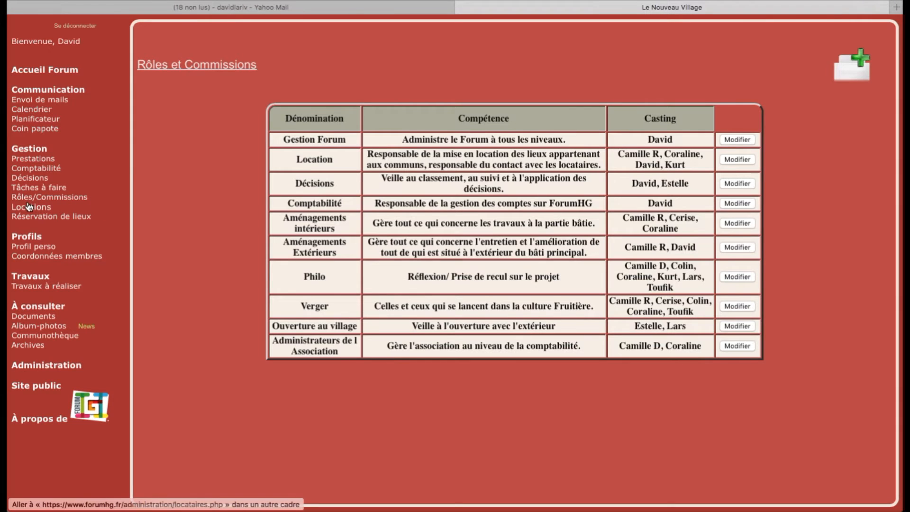
- Return to the Gestion des locations table and scan its columns
left_click(32, 207)
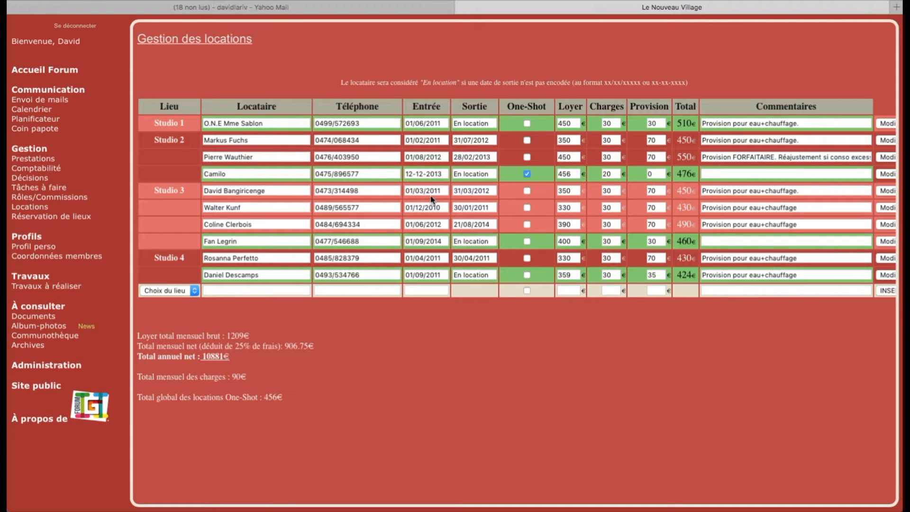
scroll(778, 173, "right", 3)
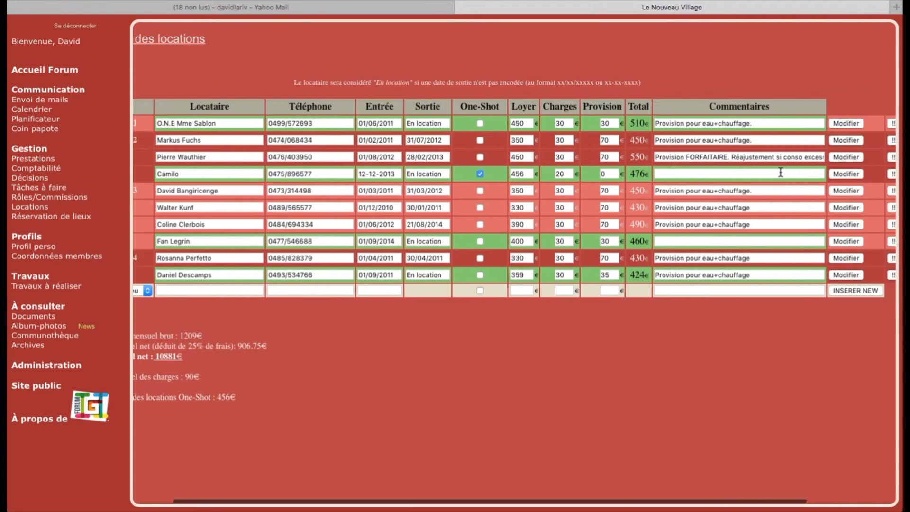
scroll(779, 174, "right", 2)
scroll(779, 174, "left", 5)
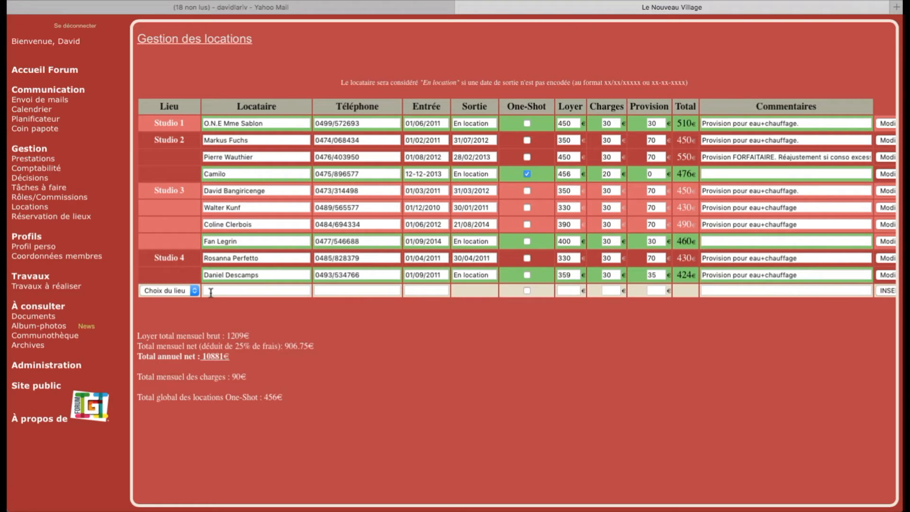
- Start a Studio 1 row with the tenant's name, phone number and entry date 01/5/56
left_click(194, 291)
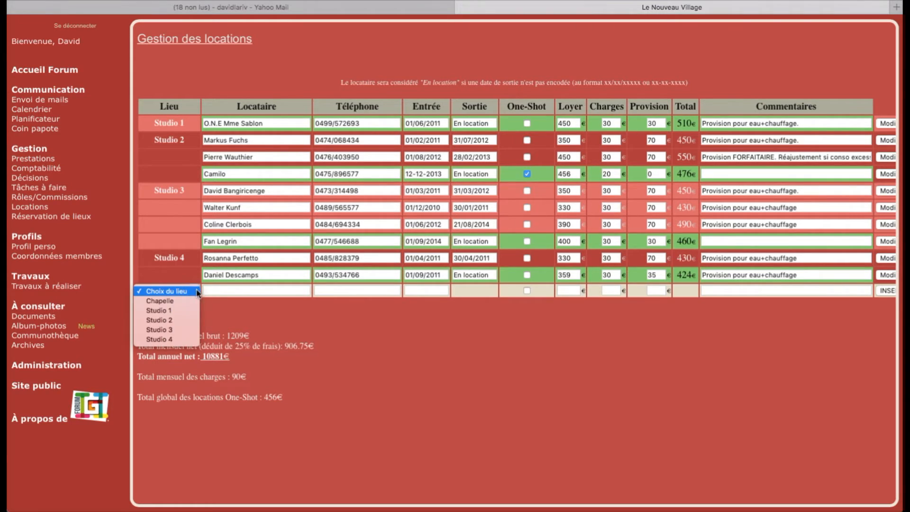
left_click(156, 310)
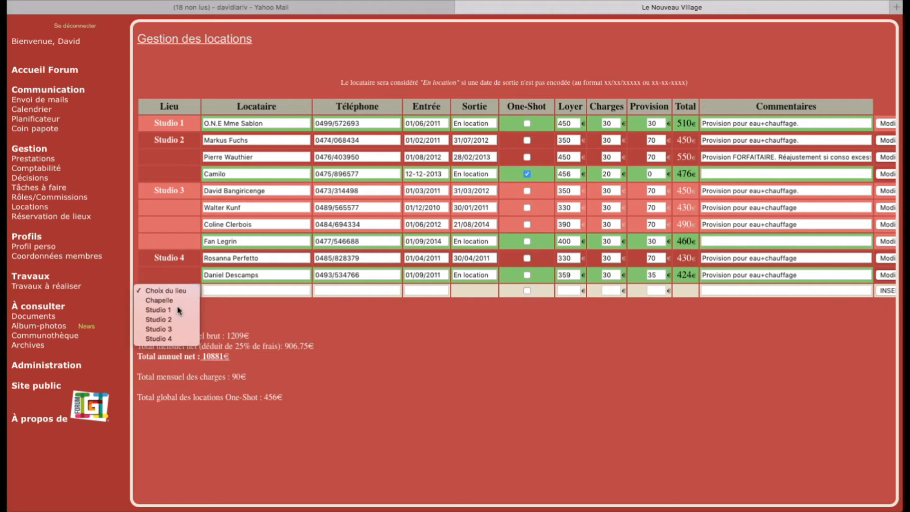
left_click(226, 290)
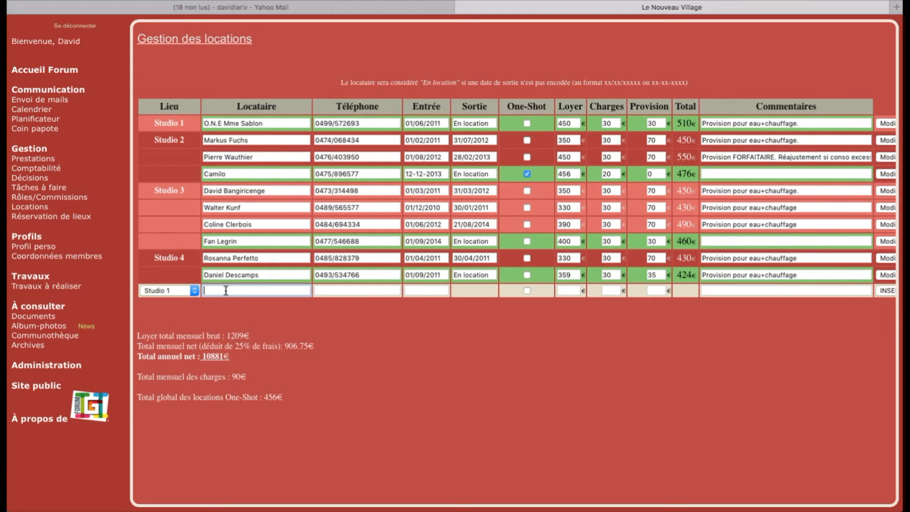
type("fbdfbdf dfbdfbdfb")
left_click(327, 292)
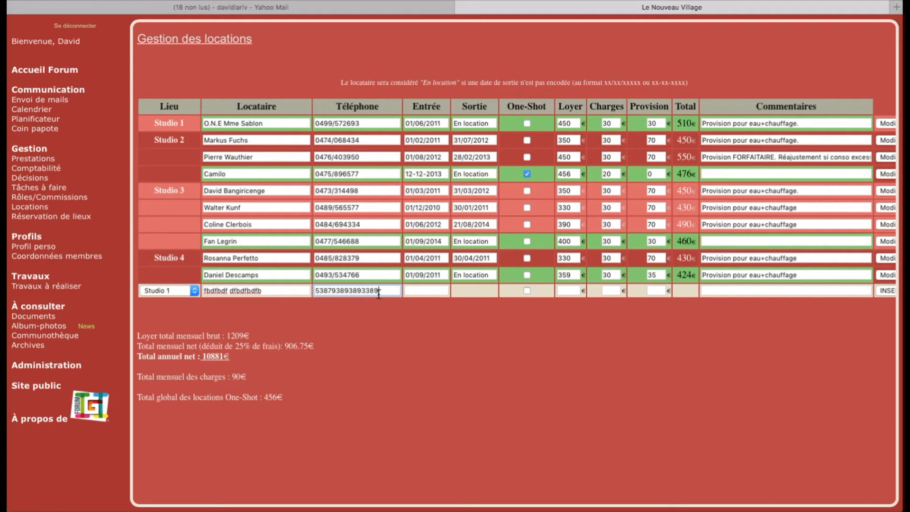
left_click(415, 291)
type("01/5/")
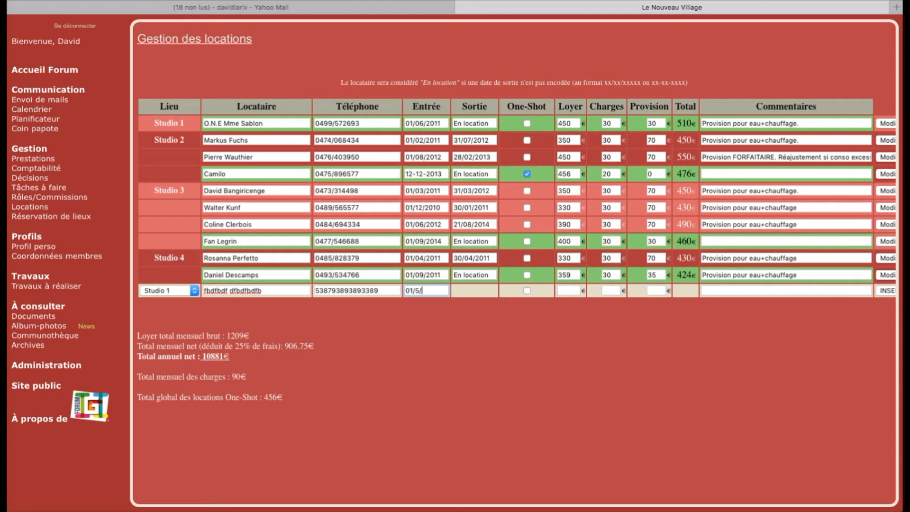
type("56")
- Mark the rental one-shot with rent 100 and charges 10, and insert the row
left_click(527, 291)
left_click(572, 290)
type("100")
left_click(610, 289)
type("10")
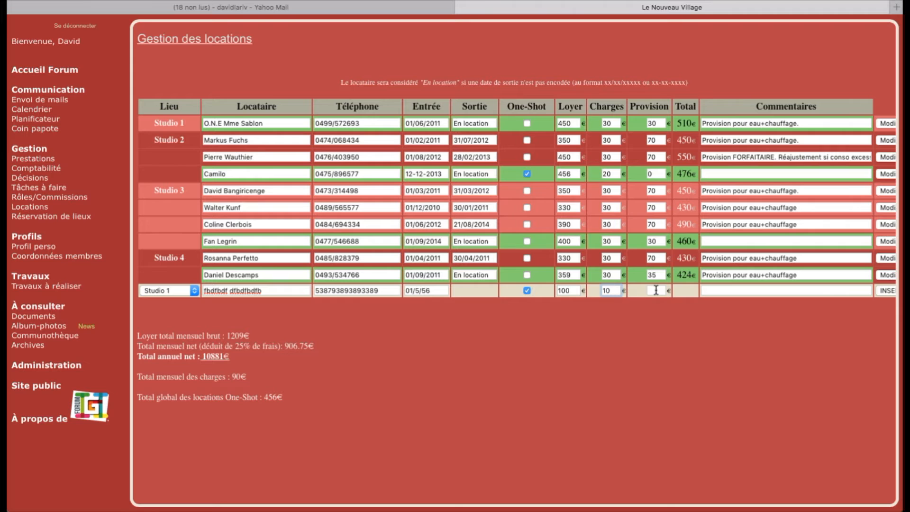
left_click(885, 291)
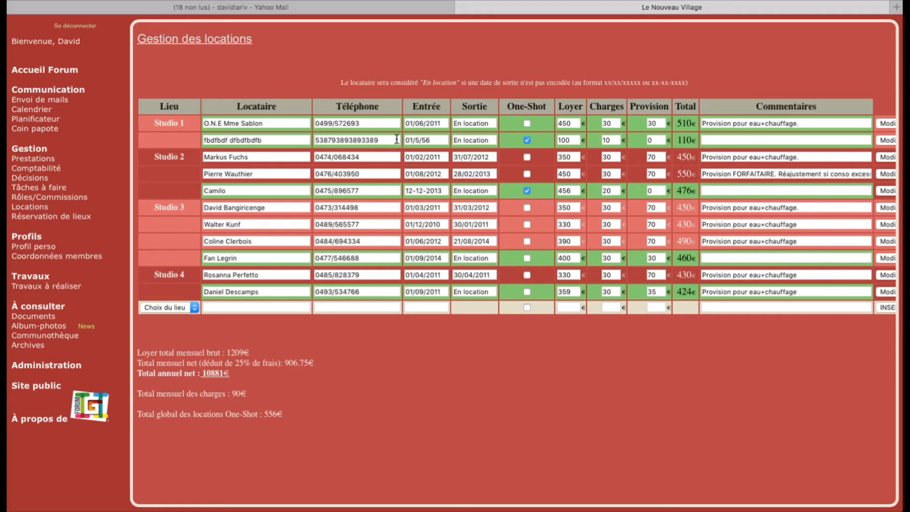
- Replace the first tenant's 'En location' exit status with 20/01/2010, then open Réservation de lieux
double_click(467, 125)
left_click_drag(467, 125, 445, 124)
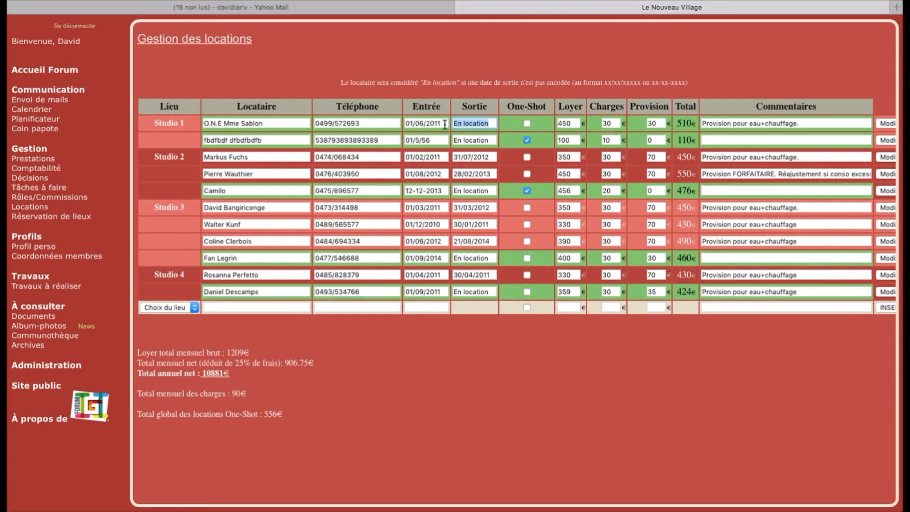
type("20/01/2010")
key("Return")
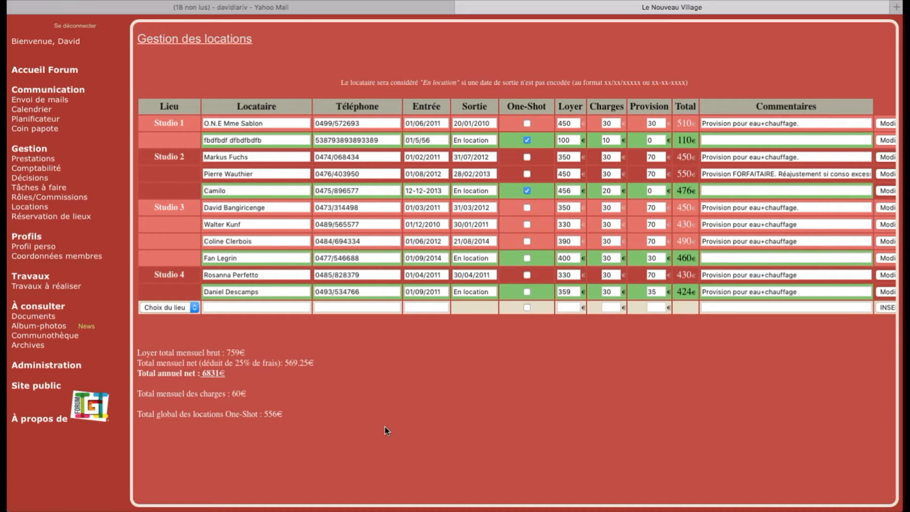
left_click(67, 218)
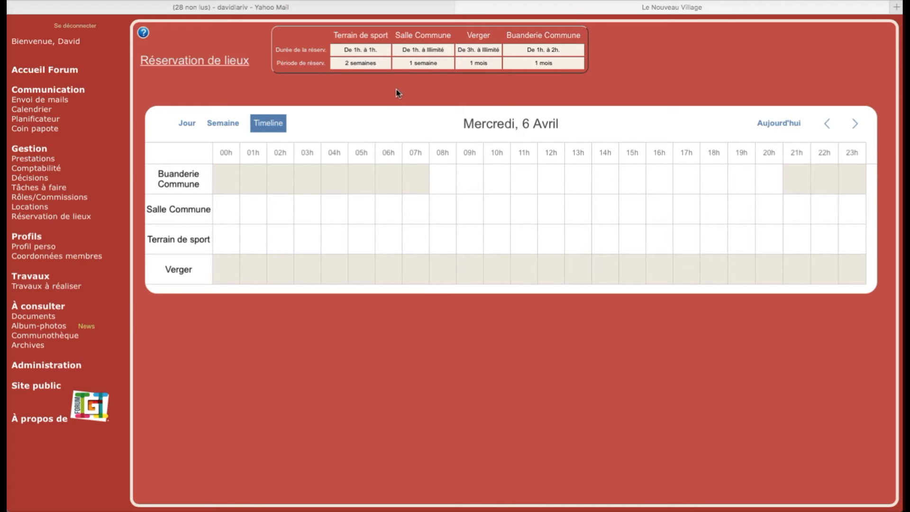
- Show Thursday 7 April; extending the 12h laundry booking to 15h is refused by the duration limit
left_click(854, 124)
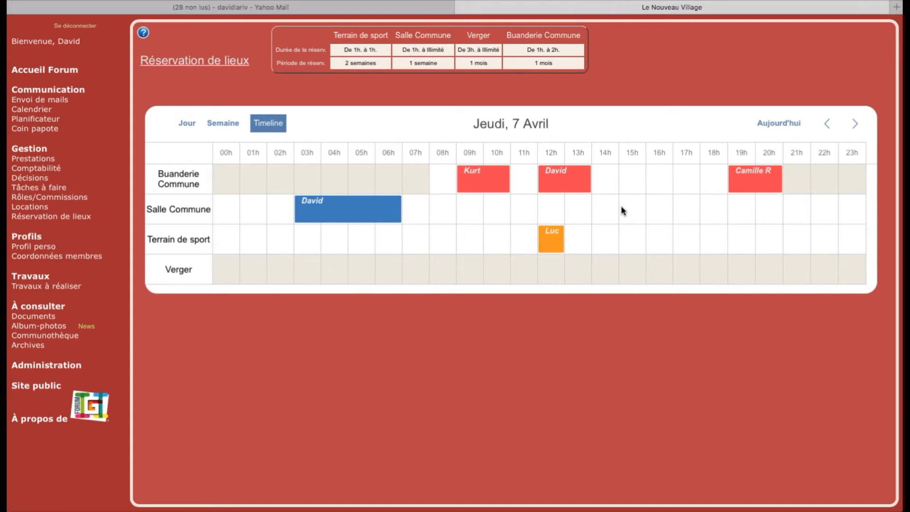
mouse_move(588, 181)
left_click_drag(588, 181, 615, 180)
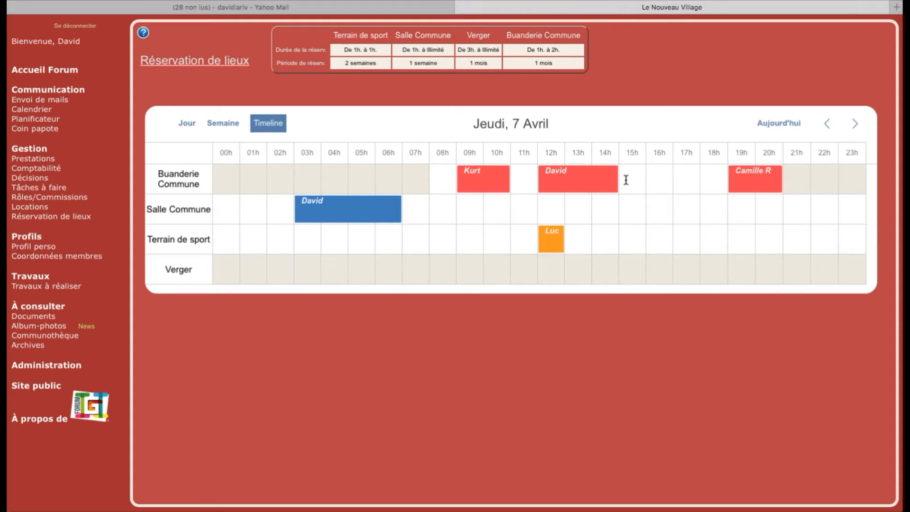
left_click(598, 154)
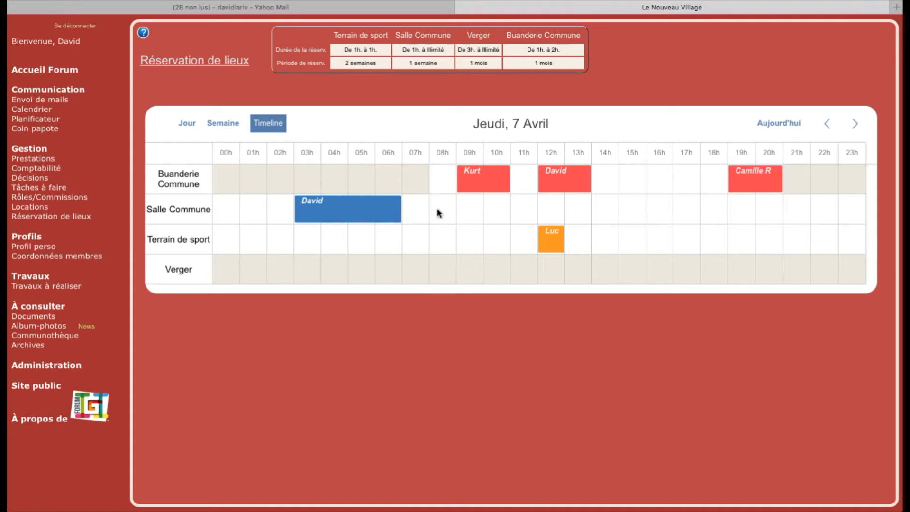
- Move the Salle Commune booking to 05h and shorten it to 05h–06h
left_click(399, 214)
left_click_drag(399, 214, 463, 210)
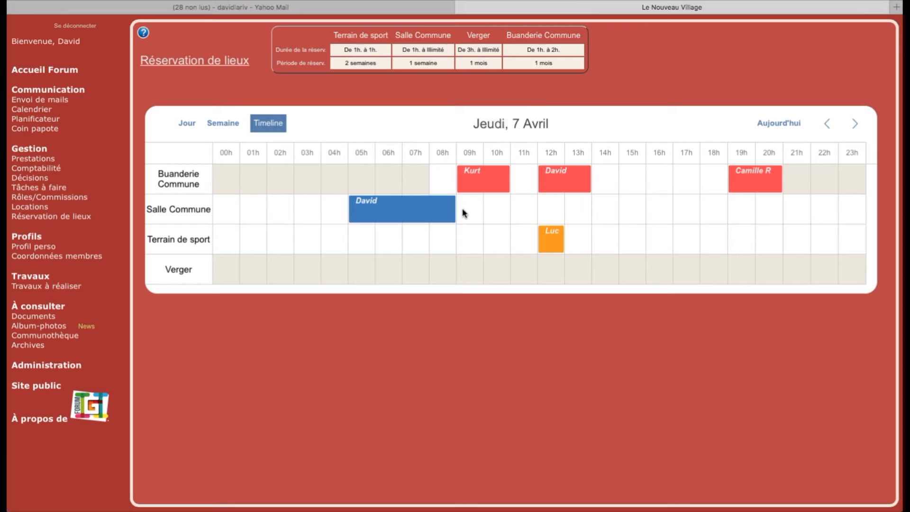
left_click(593, 149)
left_click_drag(456, 206, 383, 203)
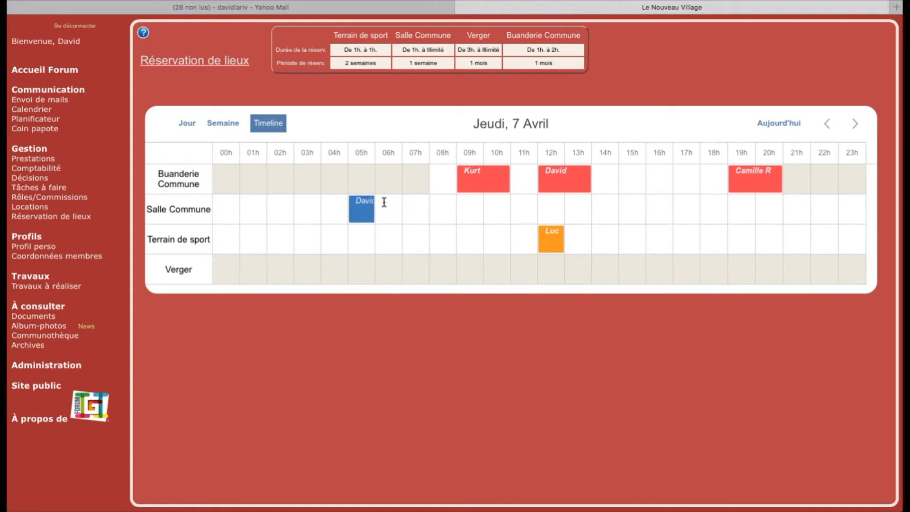
left_click(593, 150)
- Stretch the early booking to 07h and shift the 12h laundry booking to Salle Commune 13h
left_click_drag(371, 217, 399, 217)
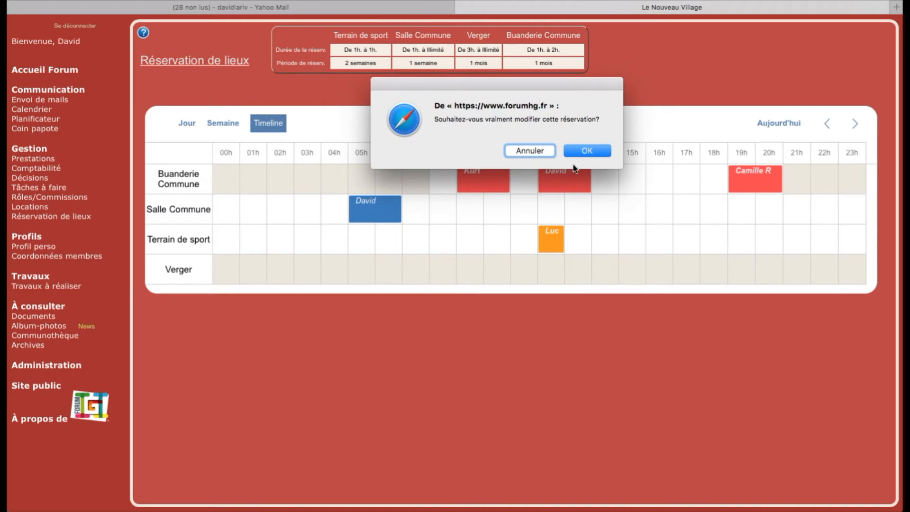
left_click(583, 152)
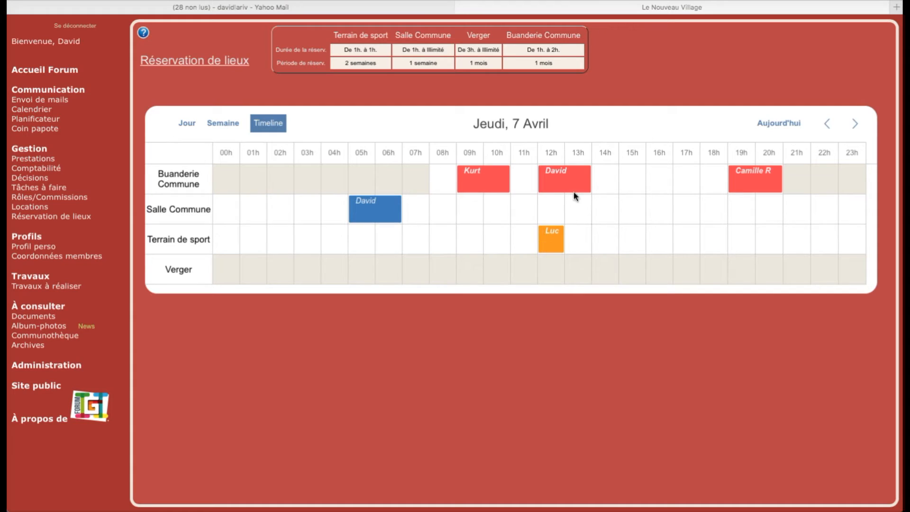
left_click(559, 184)
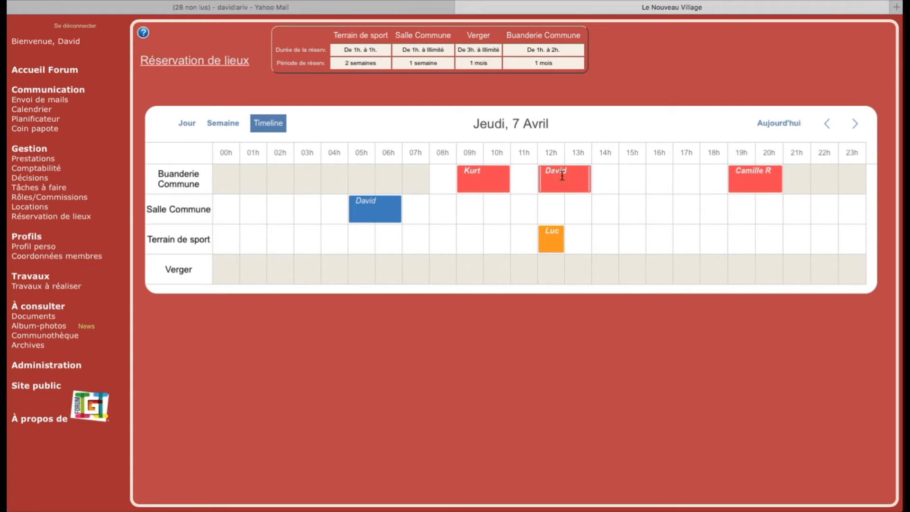
left_click_drag(564, 180, 602, 205)
left_click(588, 150)
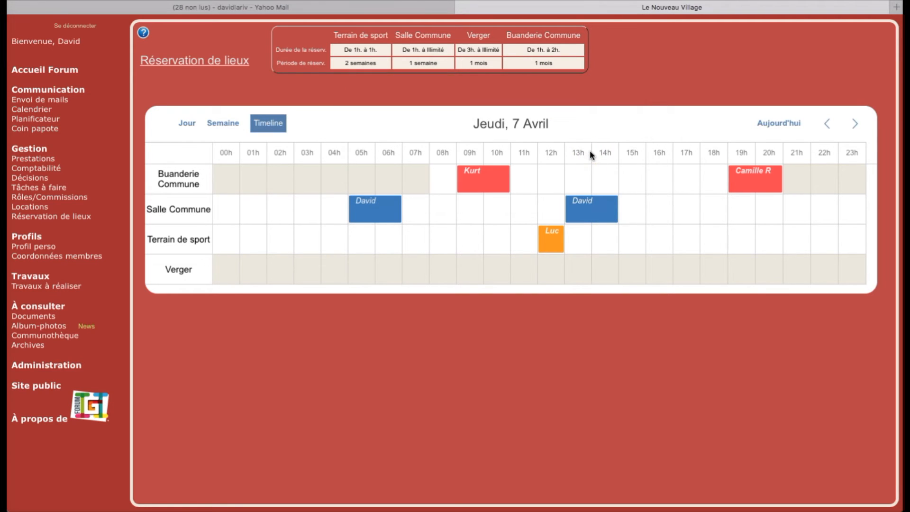
- Move the 12h Terrain de sport booking to Salle Commune, then return it to Terrain de sport
left_click(549, 237)
left_click_drag(549, 237, 550, 205)
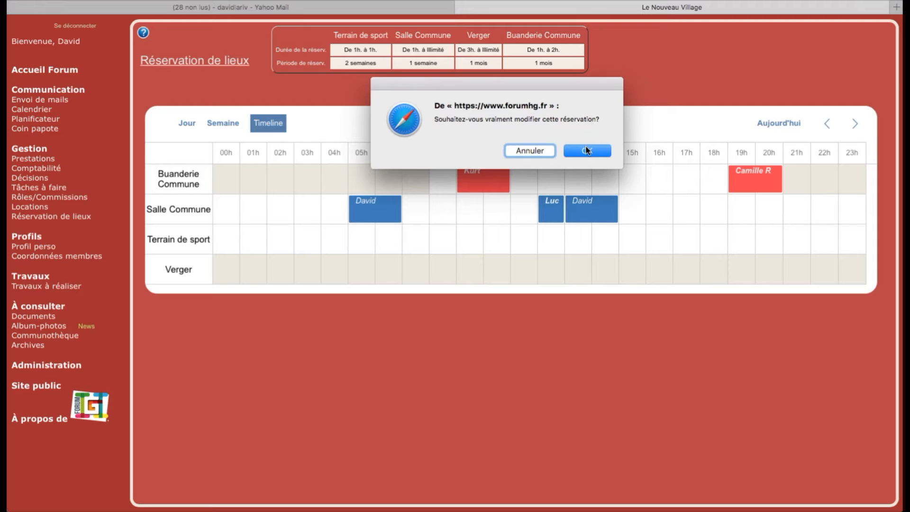
left_click(590, 152)
left_click_drag(550, 209, 569, 269)
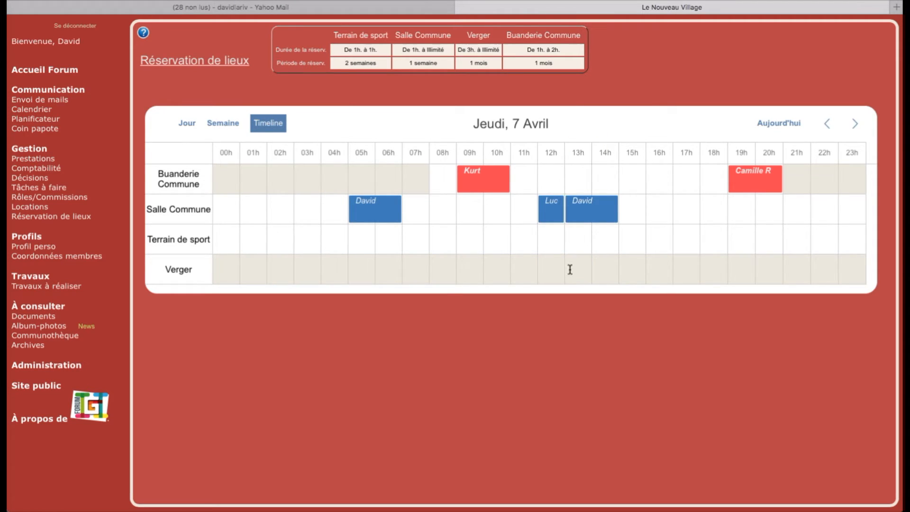
left_click_drag(550, 214, 795, 192)
left_click_drag(548, 209, 550, 239)
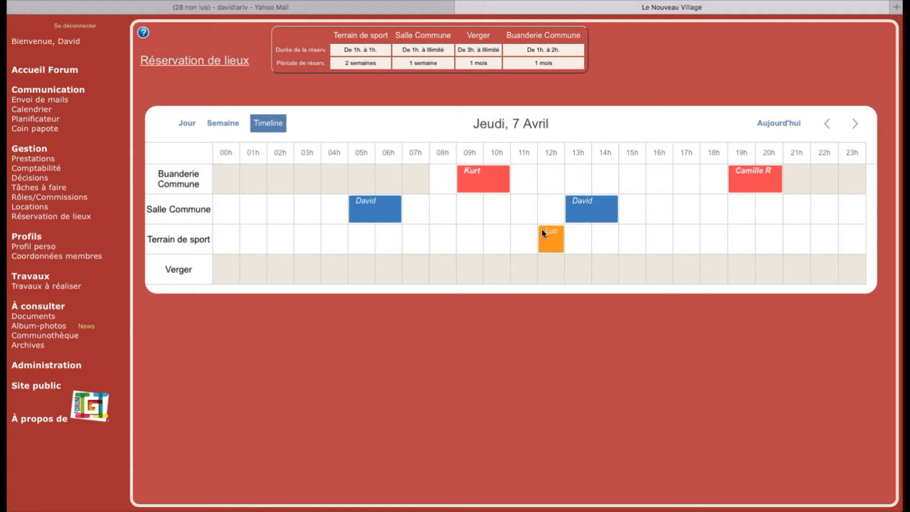
left_click(578, 150)
left_click(223, 124)
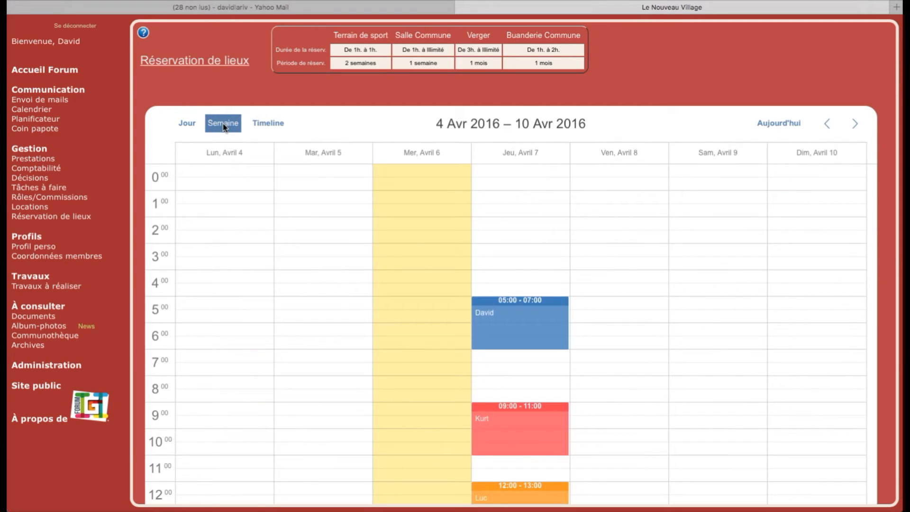
left_click(186, 124)
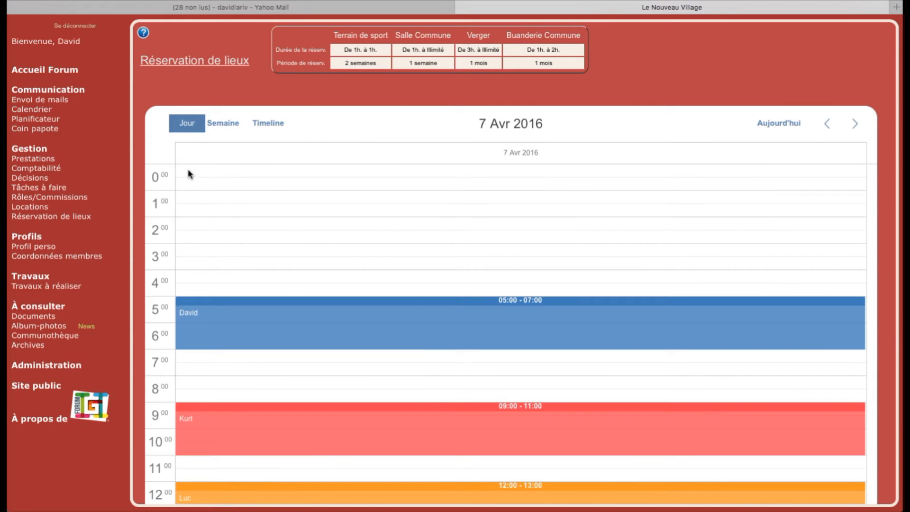
left_click(268, 124)
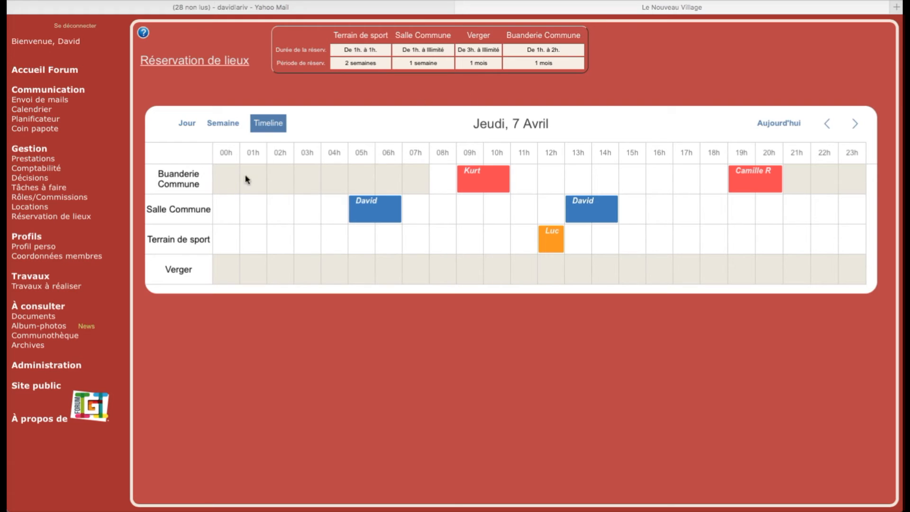
- Go to Administration and pick Salle Commune from the places to edit
left_click(52, 367)
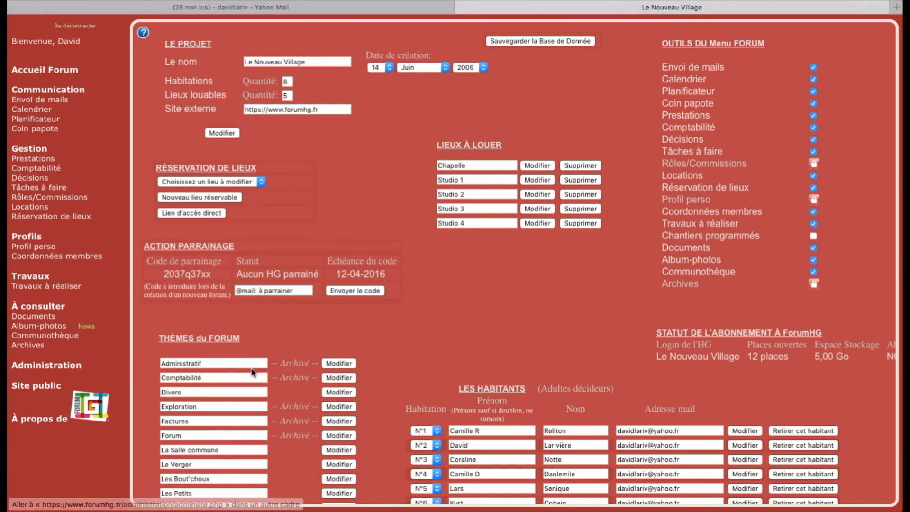
left_click(199, 182)
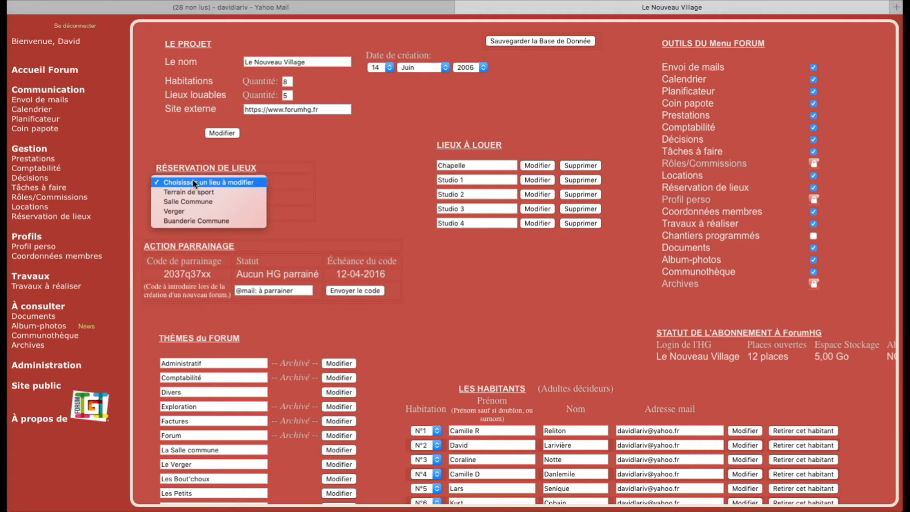
left_click(183, 203)
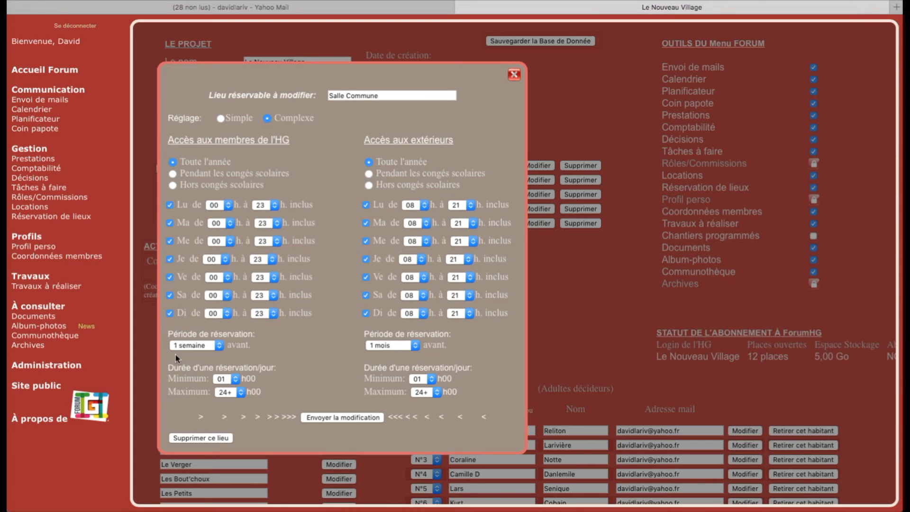
- Switch Salle Commune to simple access settings and back to detailed per-day settings
scroll(164, 392, "down", 3)
scroll(163, 392, "down", 5)
scroll(211, 192, "up", 8)
left_click(220, 119)
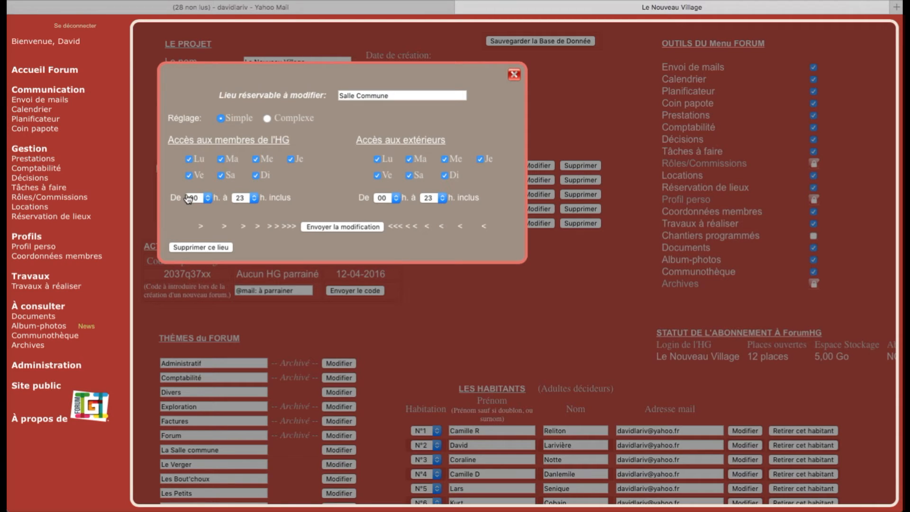
left_click(267, 119)
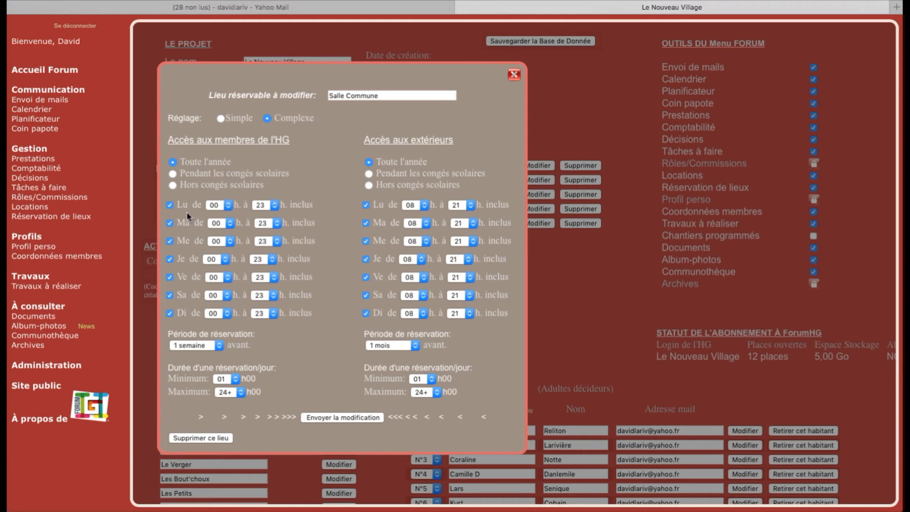
- Limit member bookings to school holidays, drop Wednesday, set Thursday to 04h–18h, and save
left_click(173, 174)
left_click(170, 241)
left_click(225, 262)
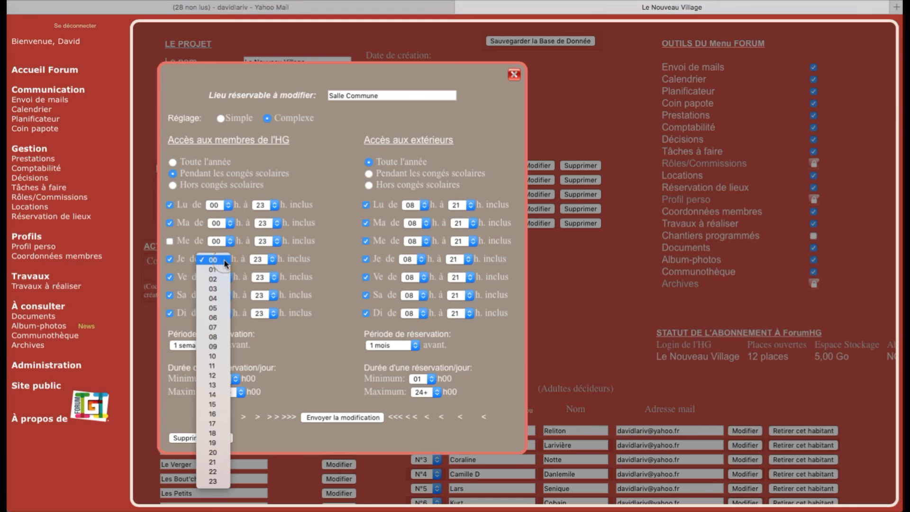
left_click(214, 299)
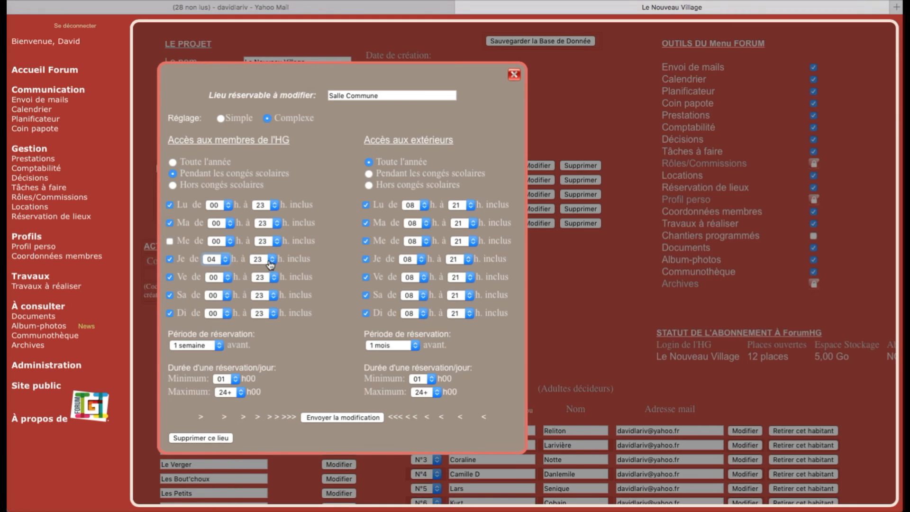
left_click(272, 261)
left_click(263, 211)
left_click(330, 418)
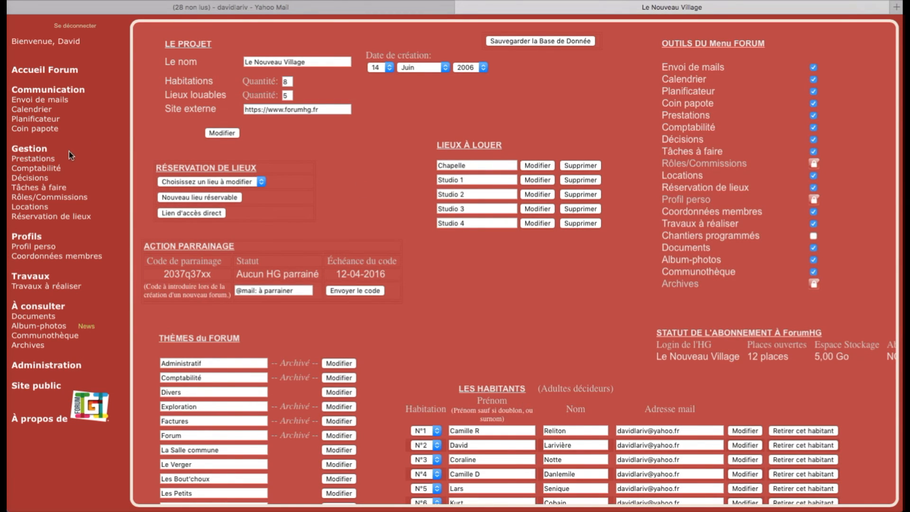
left_click(60, 219)
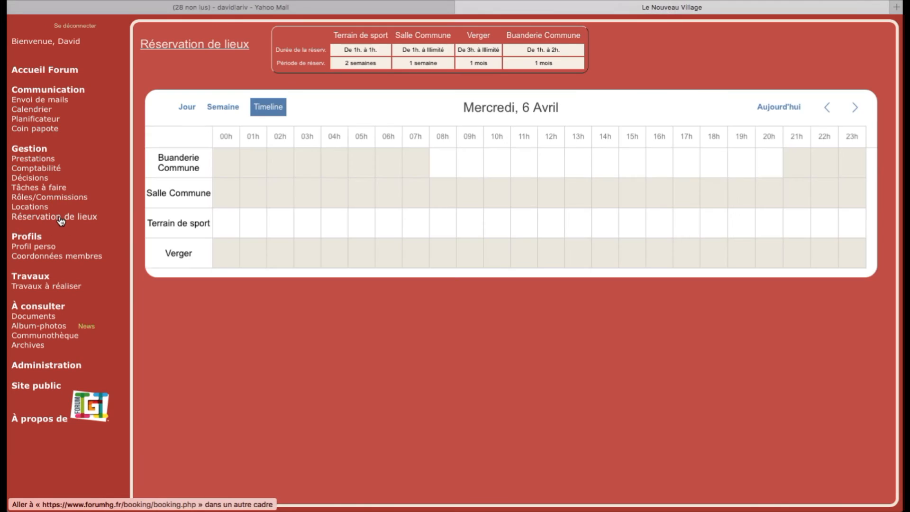
left_click(854, 109)
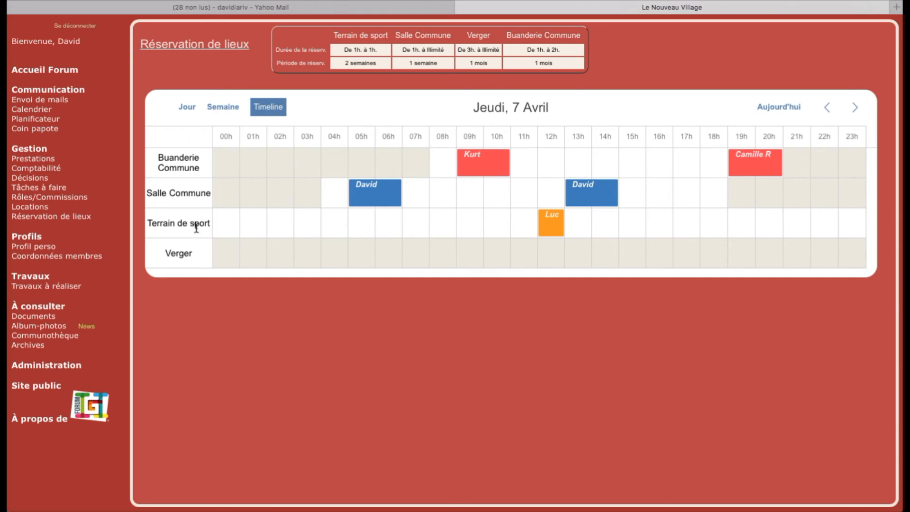
left_click(36, 366)
scroll(243, 206, "right", 3)
- Display the guest direct-access link and password, and select the link for copying
scroll(243, 206, "left", 3)
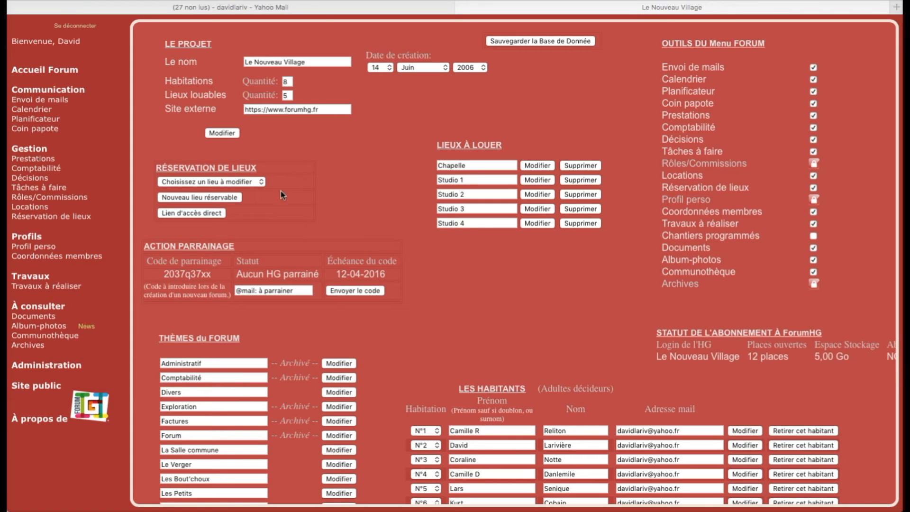
left_click(199, 216)
left_click(199, 216)
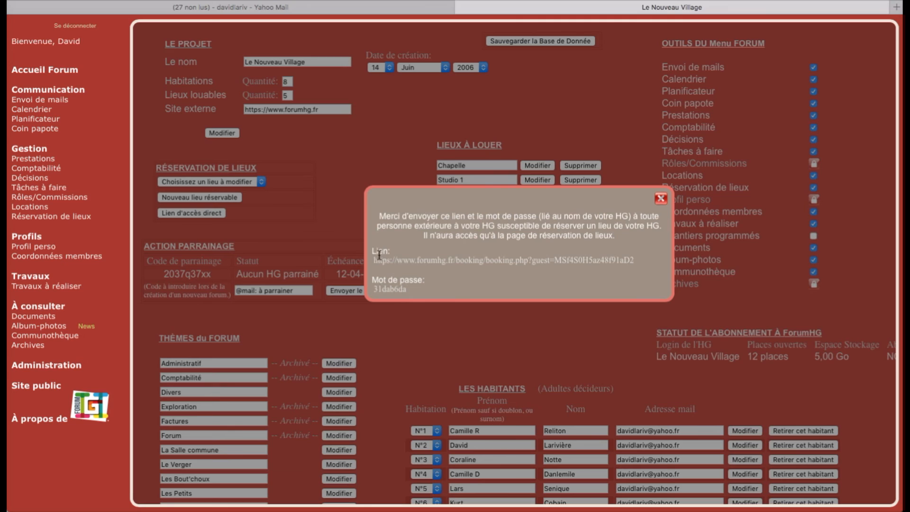
left_click_drag(374, 260, 648, 262)
key("super+c")
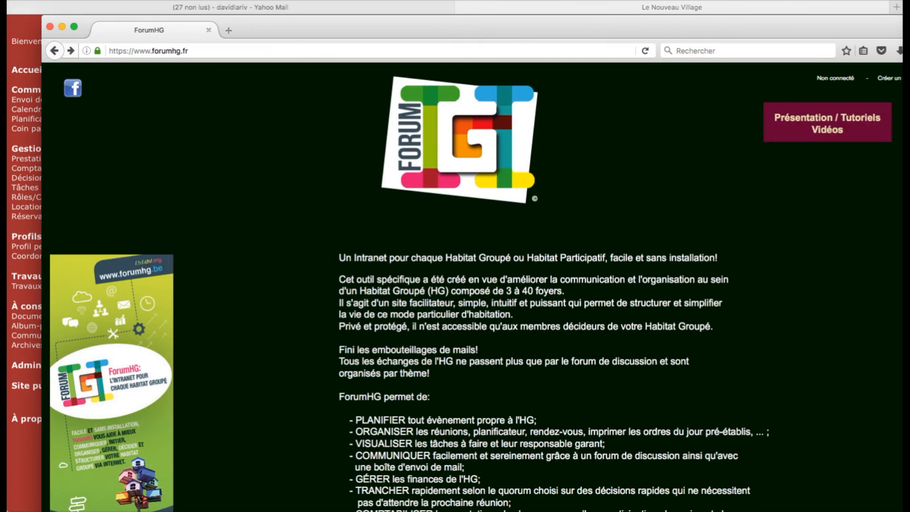
- Load the copied booking link in Firefox and paste the guest password into the login form
left_click(603, 53)
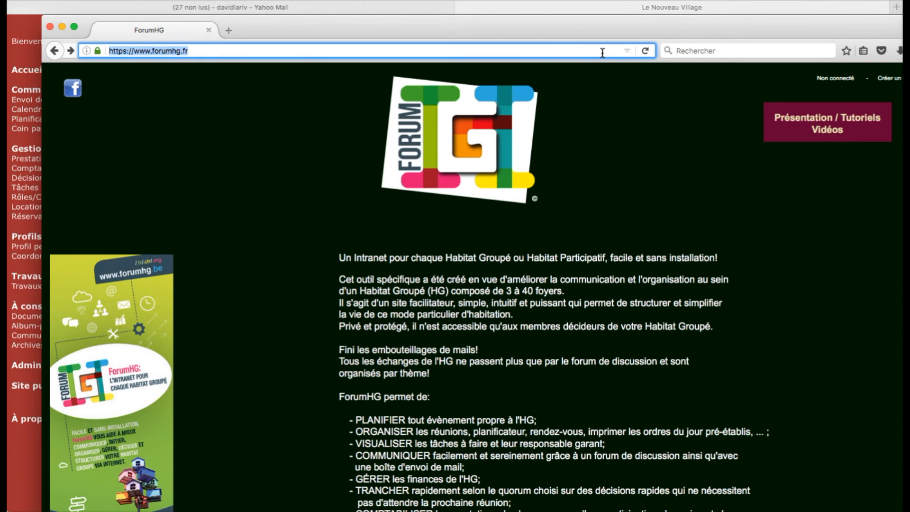
key("super+v")
key("Return")
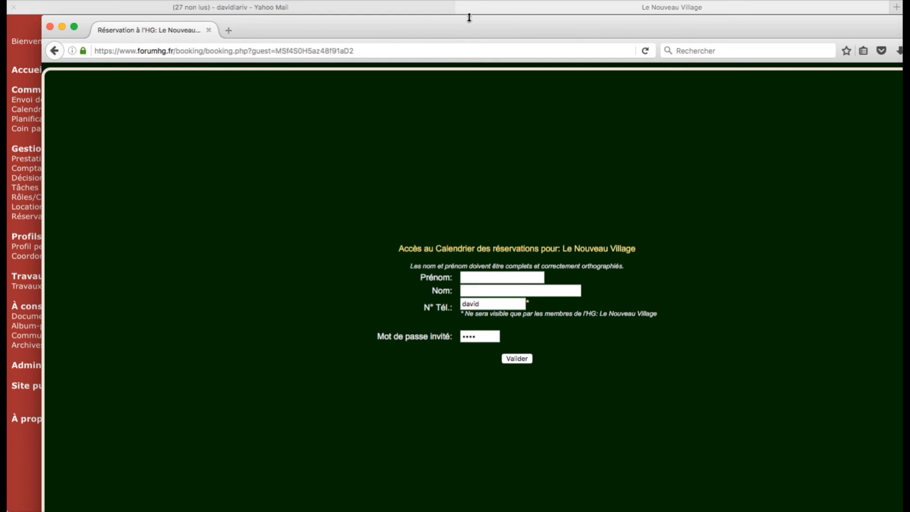
left_click(516, 8)
double_click(391, 291)
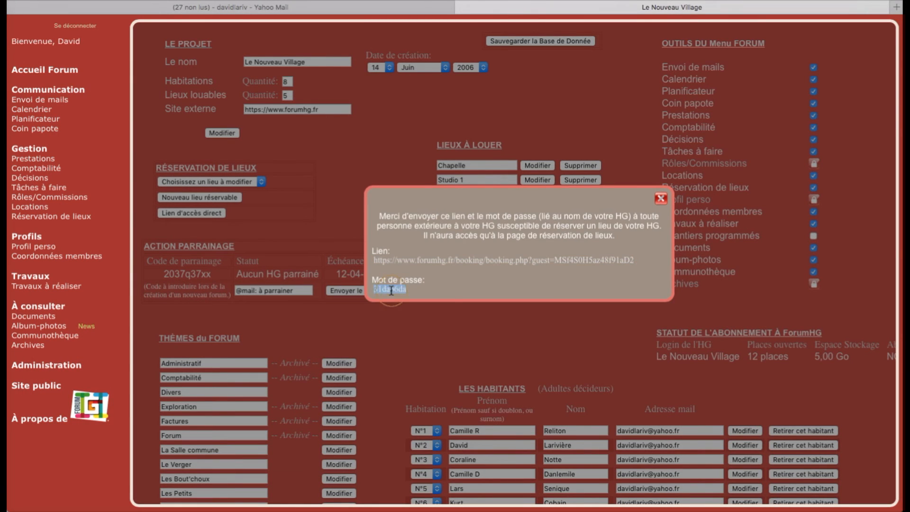
key("super+Tab")
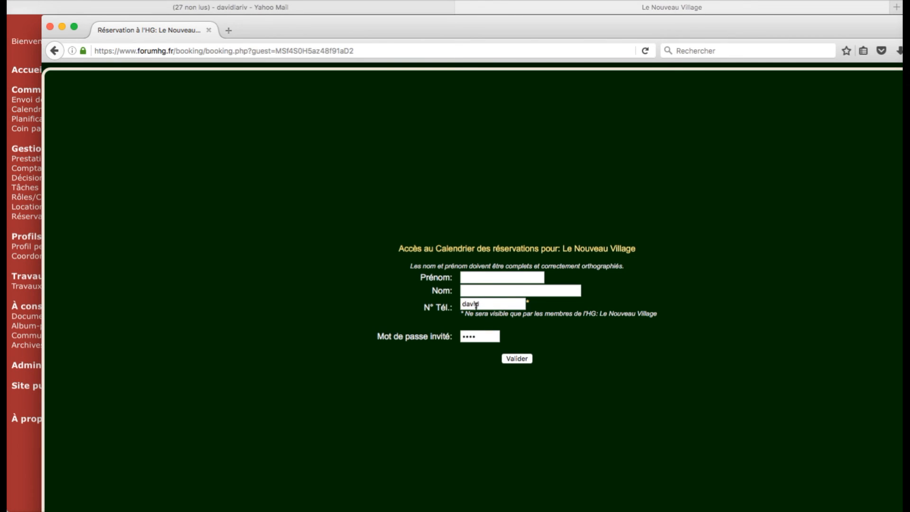
double_click(472, 337)
key("super+v")
- Fill in the guest's first name, surname and phone number
left_click(488, 278)
type("E")
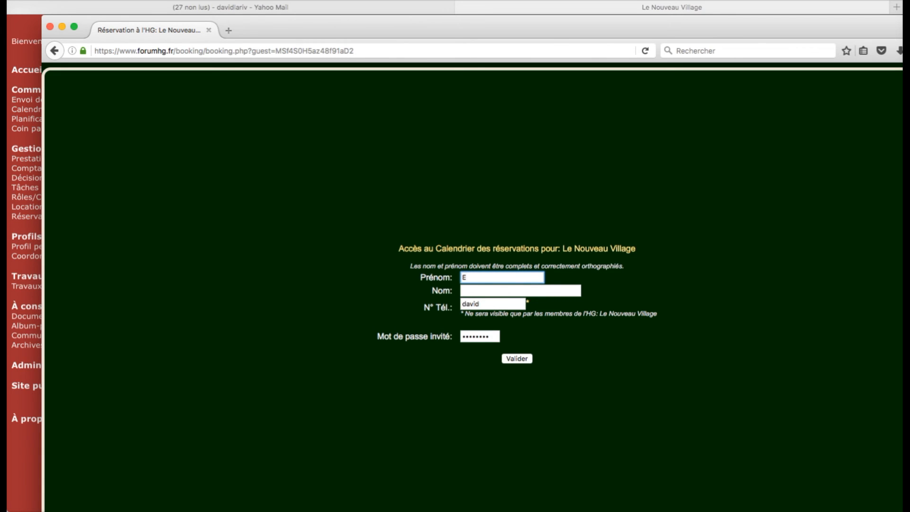
left_click(485, 290)
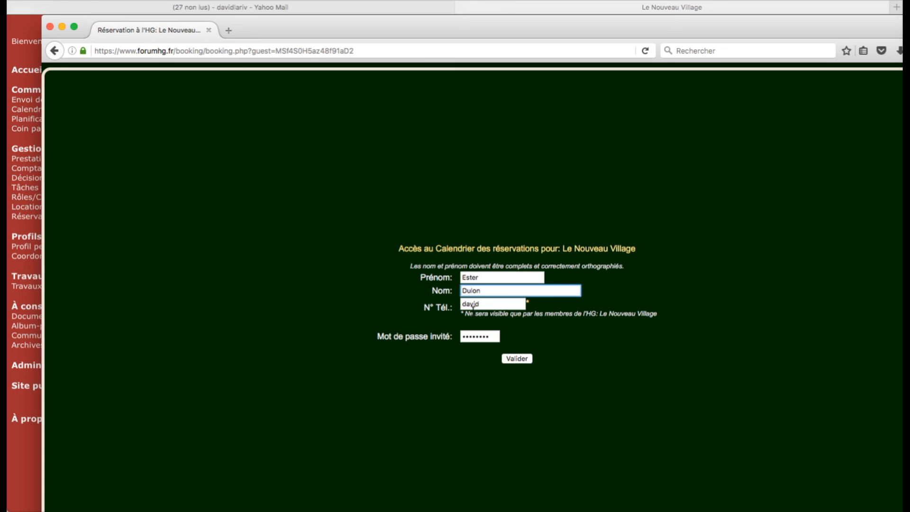
double_click(493, 303)
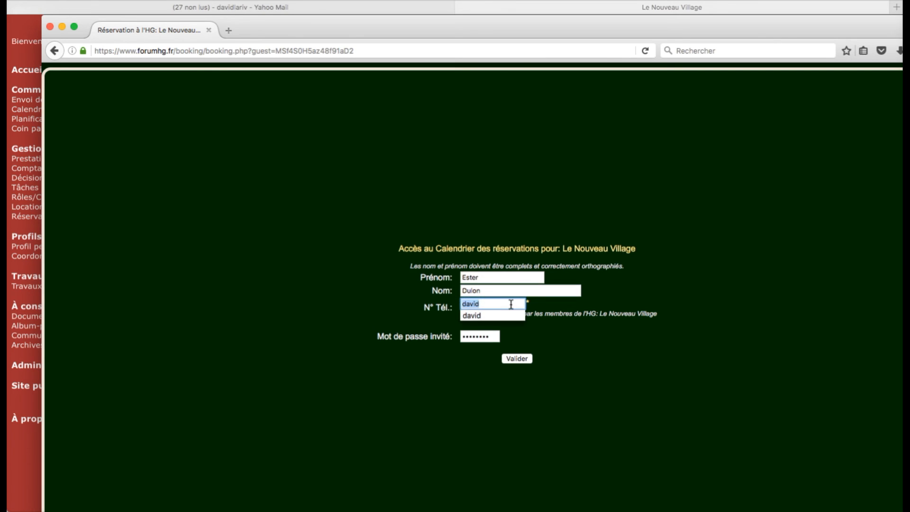
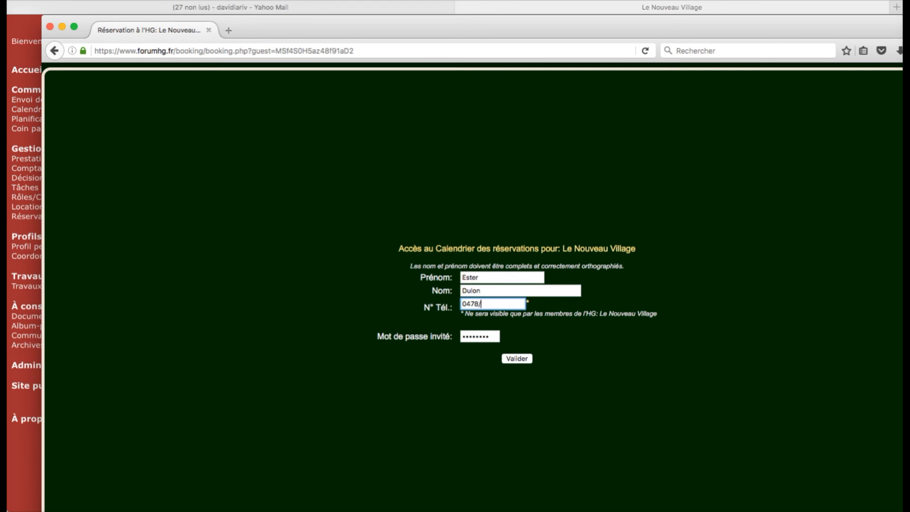
- Log in as the guest, save the login in Firefox, and show Thursday 7 April
left_click(517, 359)
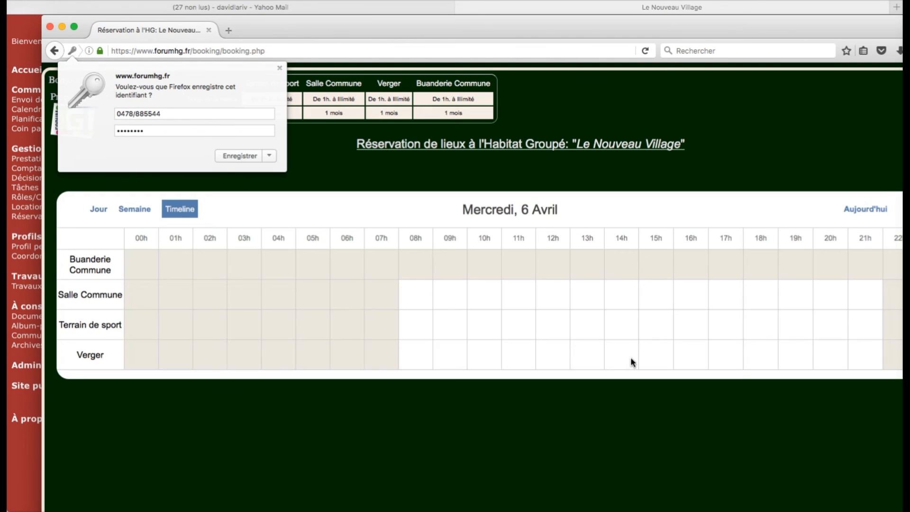
left_click(244, 155)
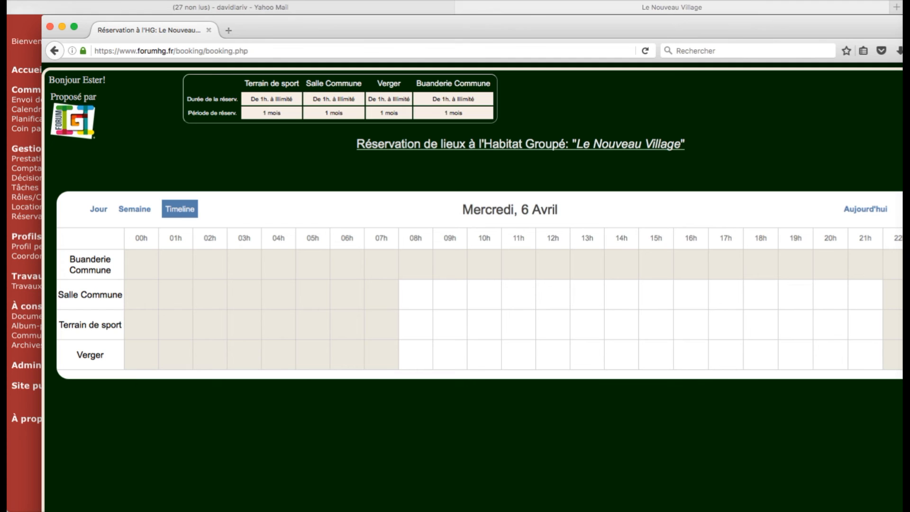
left_click_drag(909, 143, 903, 142)
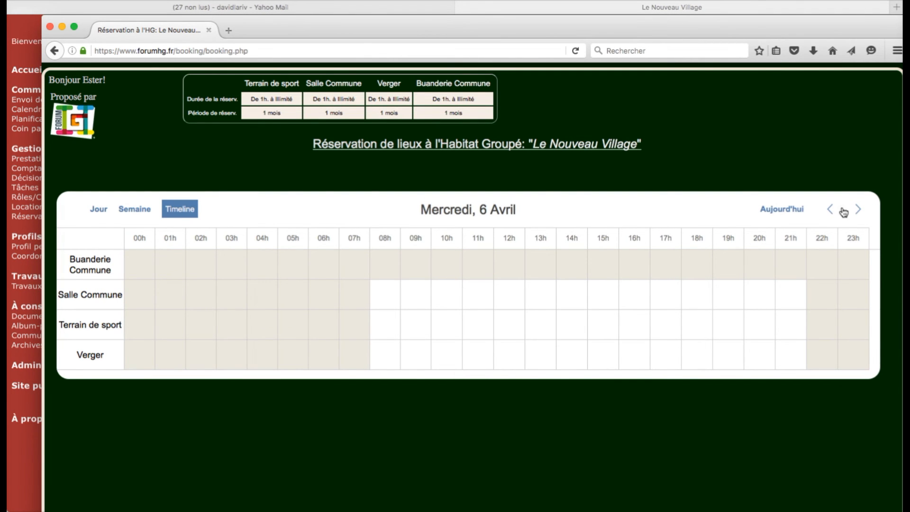
left_click(858, 210)
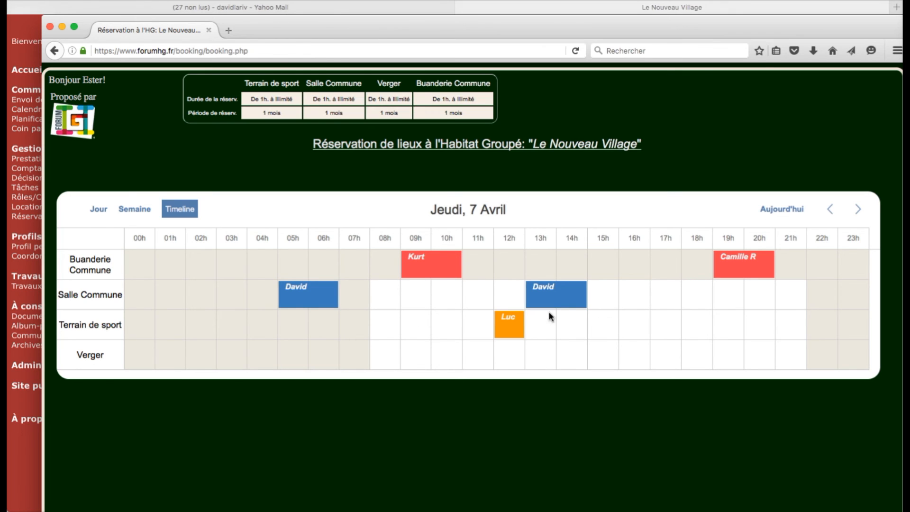
- Try moving other residents' bookings, then start a new Salle Commune booking at 16h
left_click_drag(579, 297, 650, 298)
left_click_drag(586, 291, 660, 296)
left_click_drag(747, 269, 712, 304)
left_click_drag(519, 321, 626, 327)
left_click(629, 294)
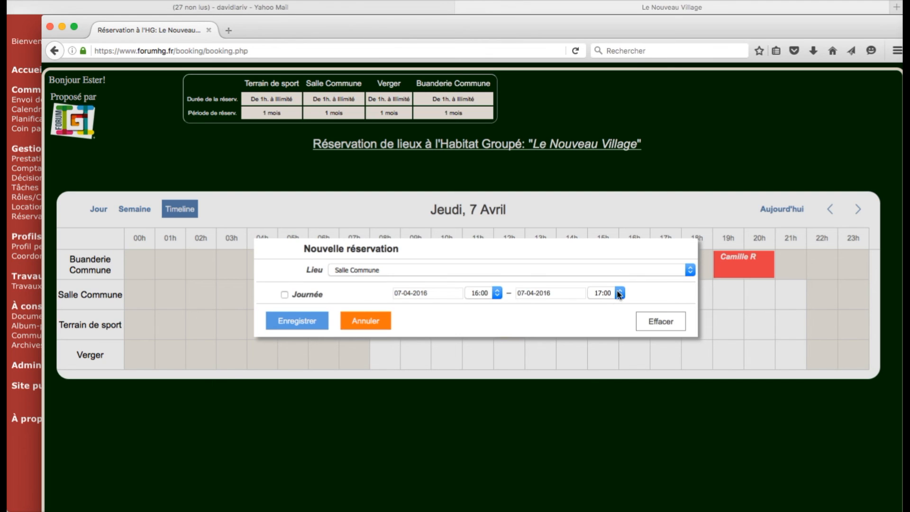
- Save the guest's 16:00 Salle Commune booking, then change its end time to 18:00
left_click(313, 321)
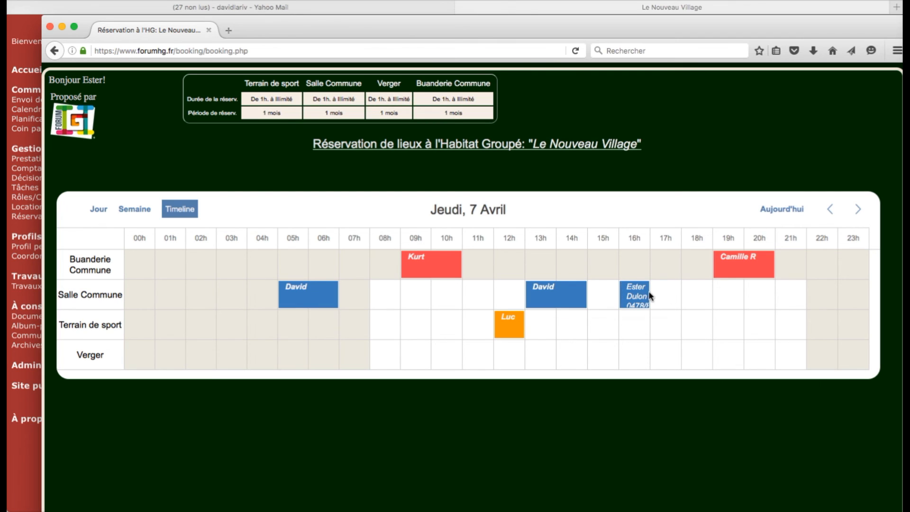
left_click_drag(647, 297, 688, 298)
double_click(639, 299)
left_click(596, 294)
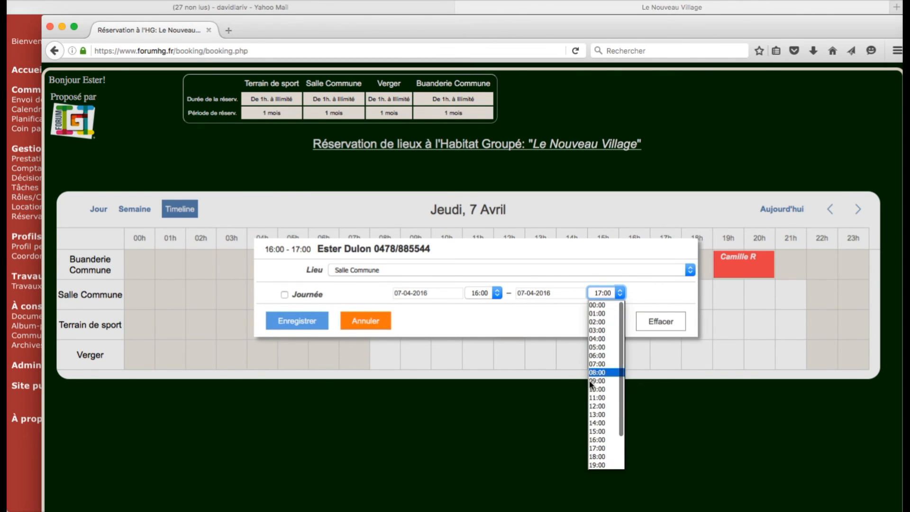
left_click(598, 457)
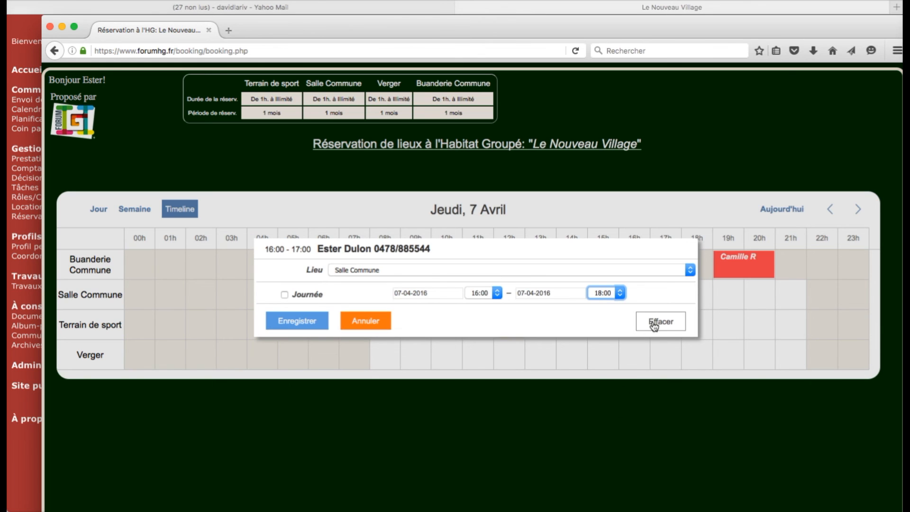
left_click(301, 319)
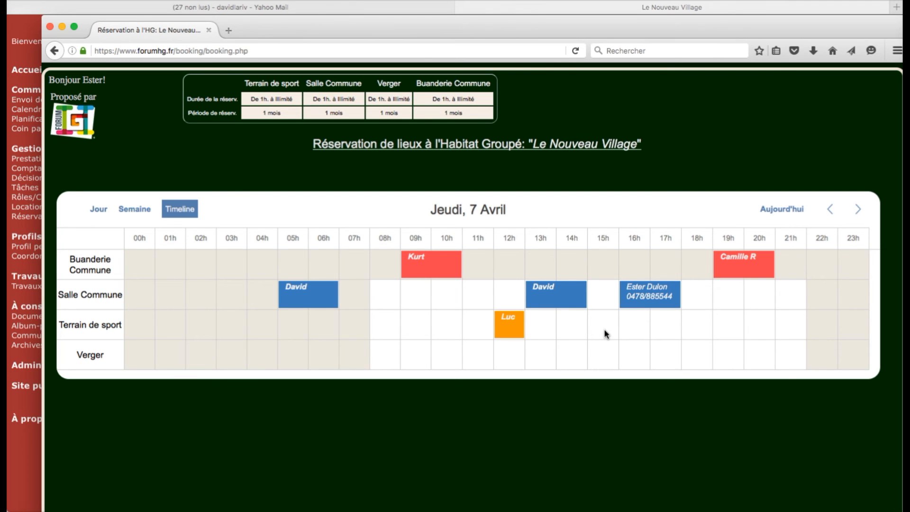
- In the admin timeline for Thursday 7 April, inspect the guest's 16h–18h booking without changes
left_click(19, 138)
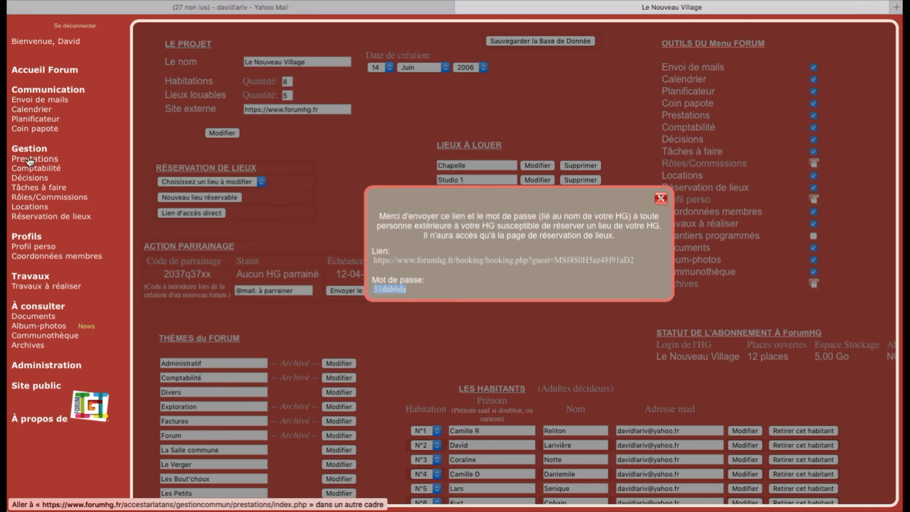
left_click(34, 219)
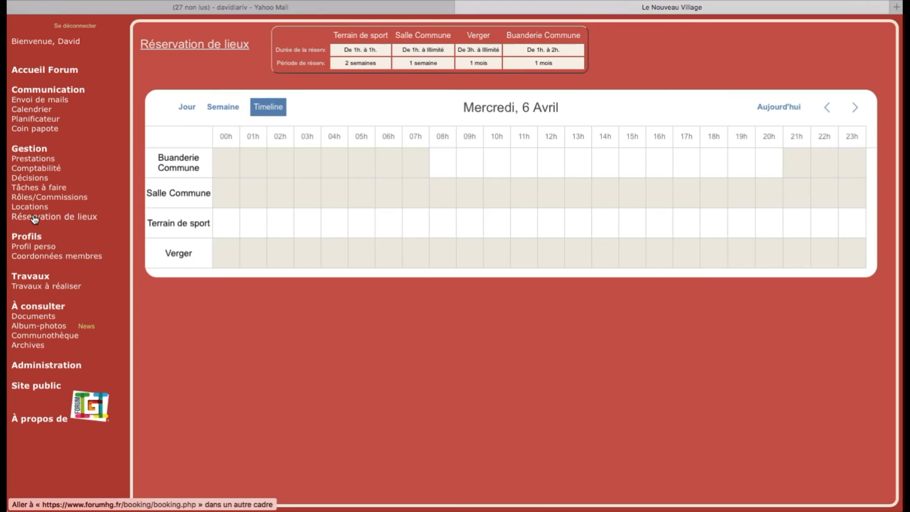
left_click(854, 110)
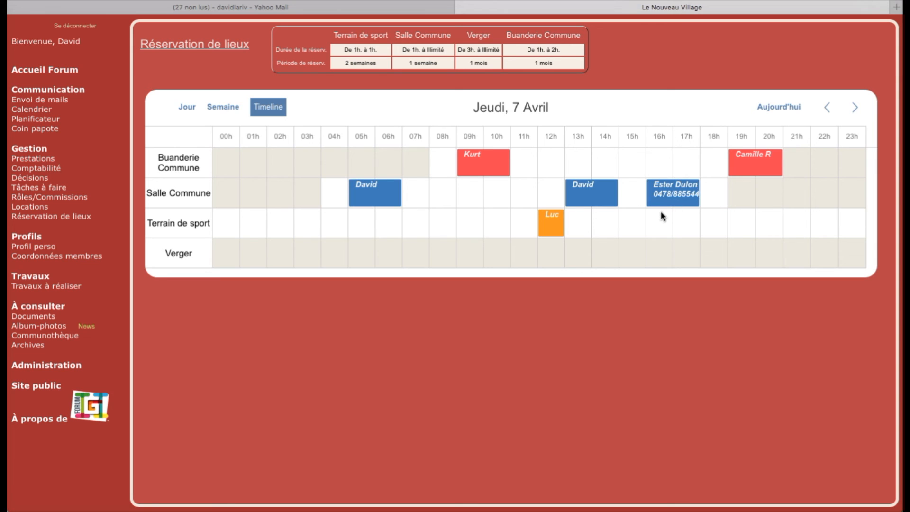
double_click(675, 199)
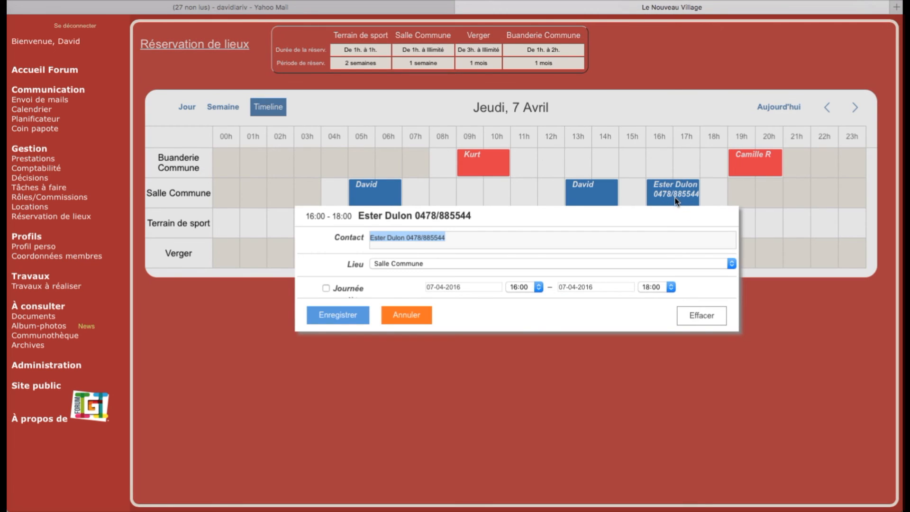
left_click(408, 314)
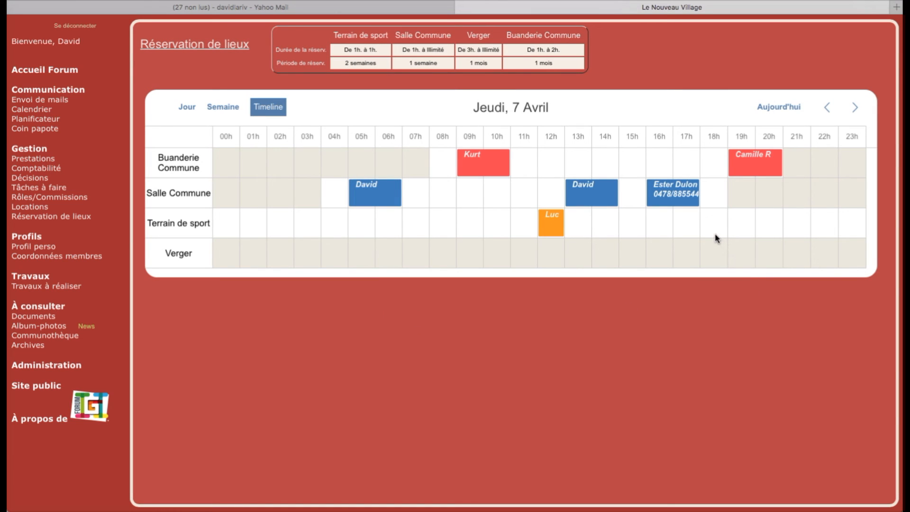